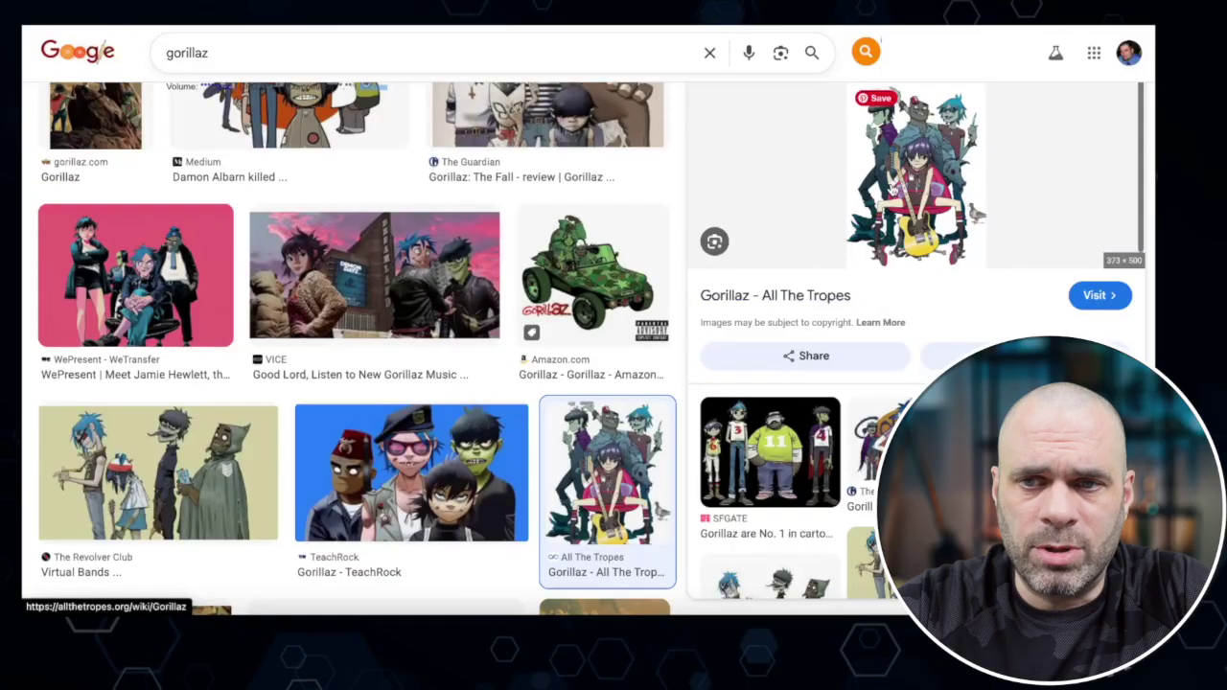
- Open the All The Tropes page of the selected Gorillaz search result and open the band artwork's image file
{"action": "left_click", "coordinate": [949, 232]}
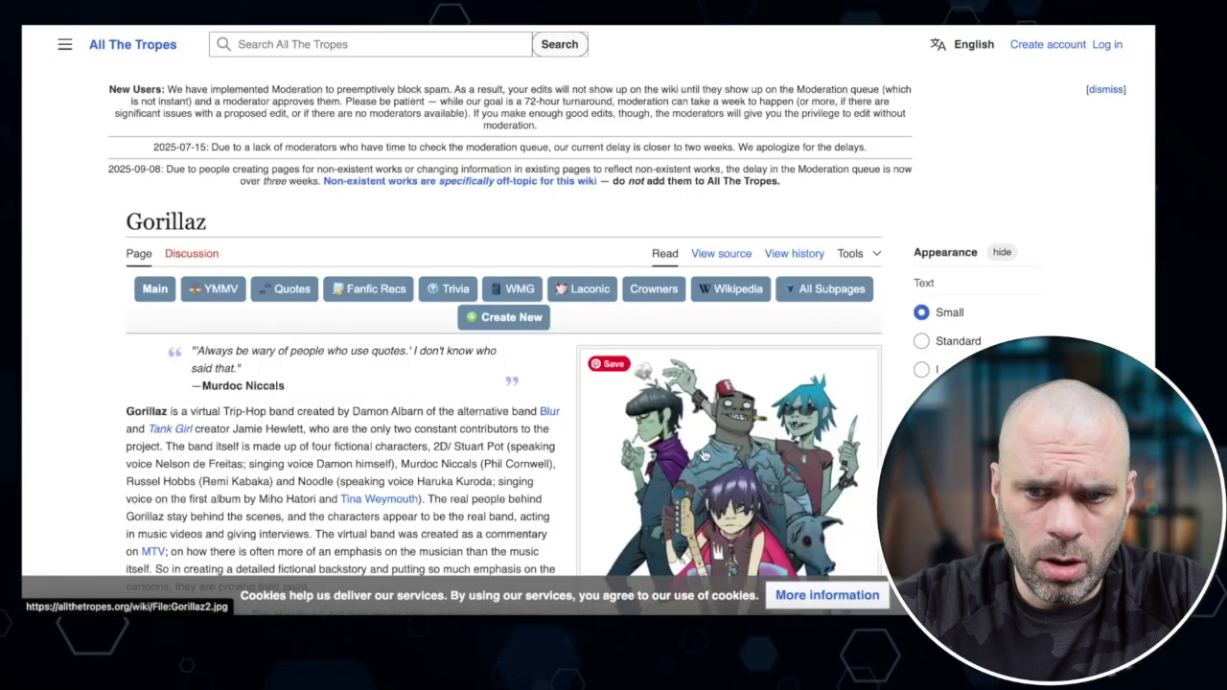
{"action": "left_click", "coordinate": [700, 446]}
{"action": "scroll", "coordinate": [712, 470], "scroll_direction": "down", "scroll_amount": 4}
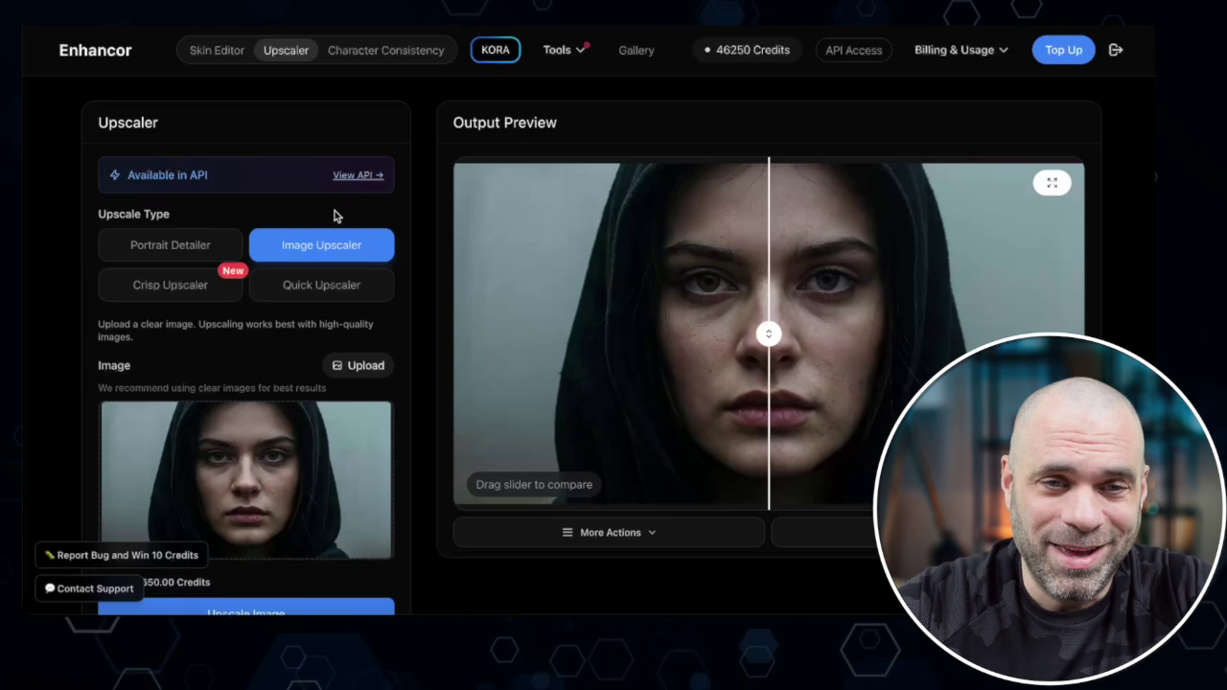
- In Enhancor, run the Image Upscaler on the uploaded Gorillaz group picture
{"action": "scroll", "coordinate": [335, 216], "scroll_direction": "down", "scroll_amount": 1}
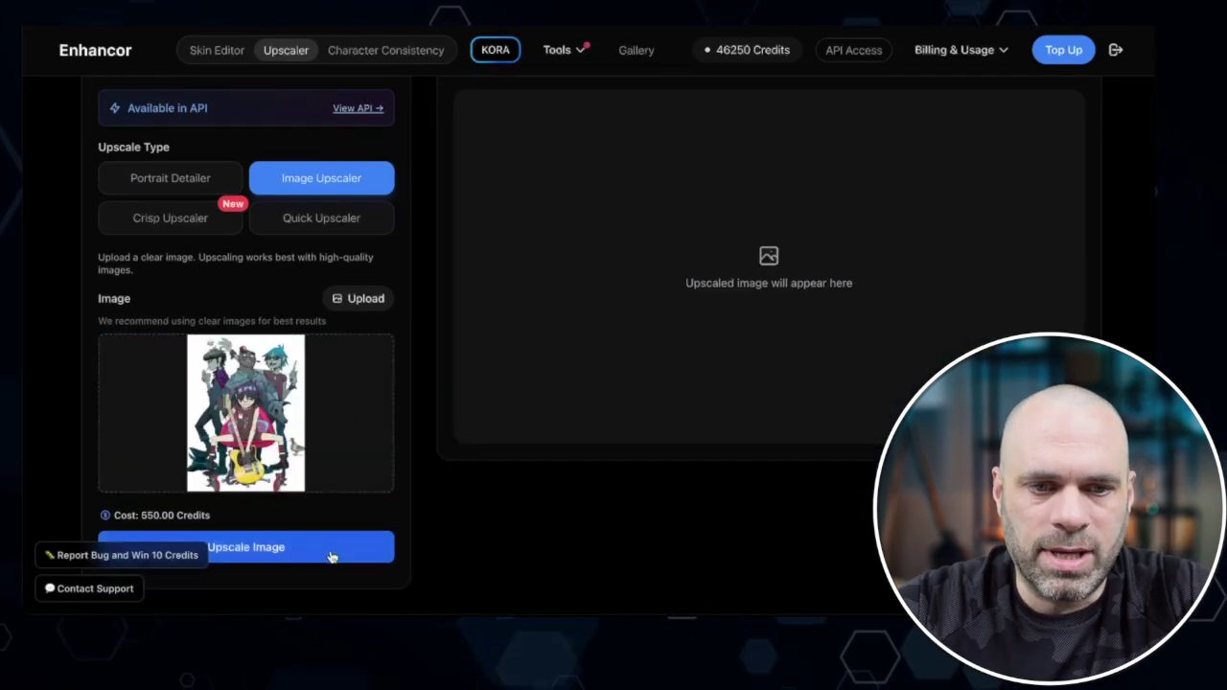
{"action": "left_click", "coordinate": [332, 553]}
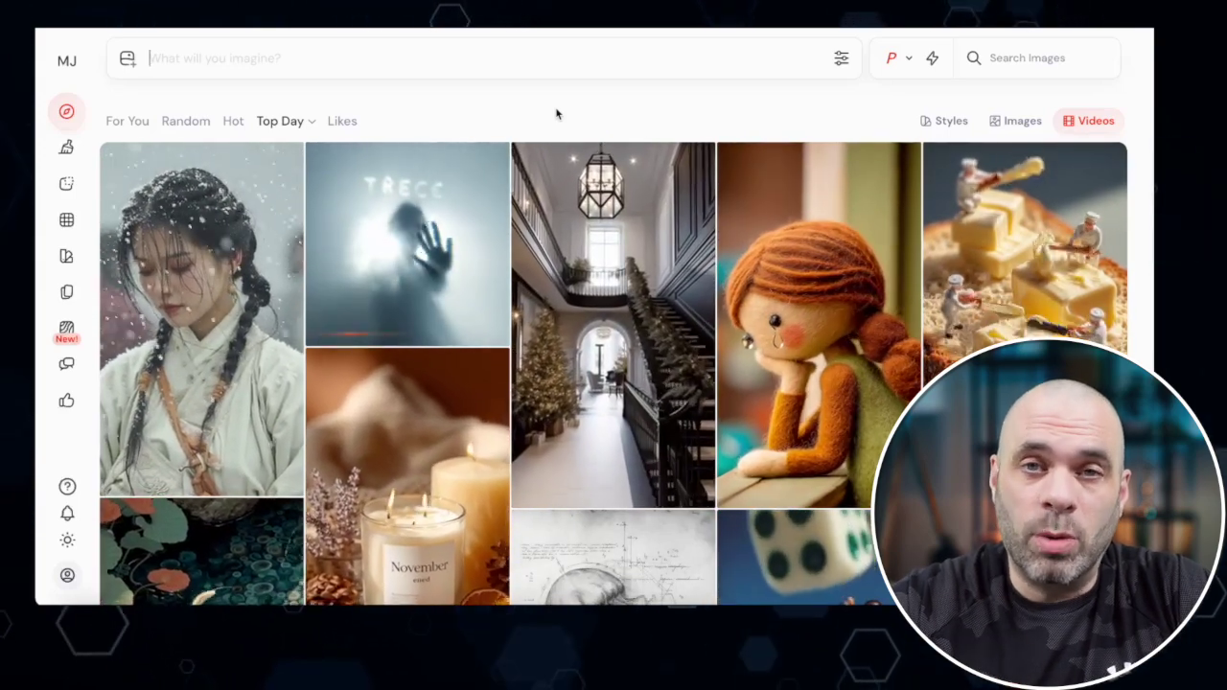
- In Midjourney, create a new moodboard and use the Gorillaz moodboard in the prompt
{"action": "left_click", "coordinate": [67, 291]}
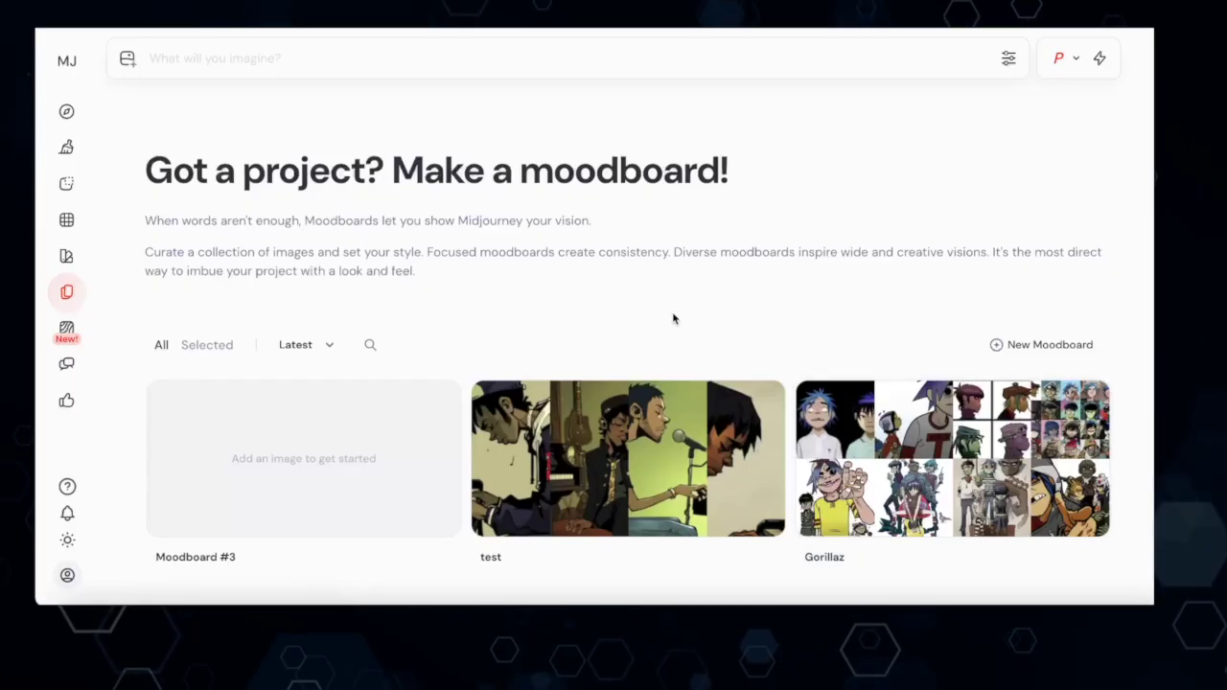
{"action": "left_click", "coordinate": [1043, 346]}
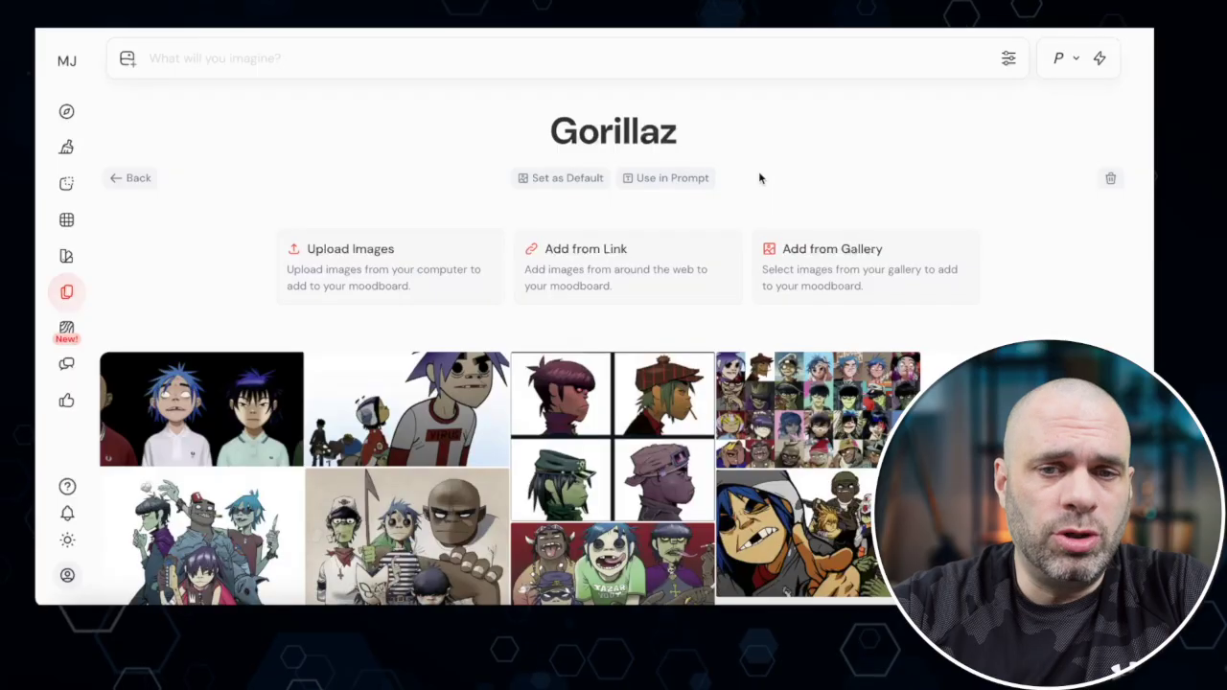
{"action": "left_click", "coordinate": [671, 178]}
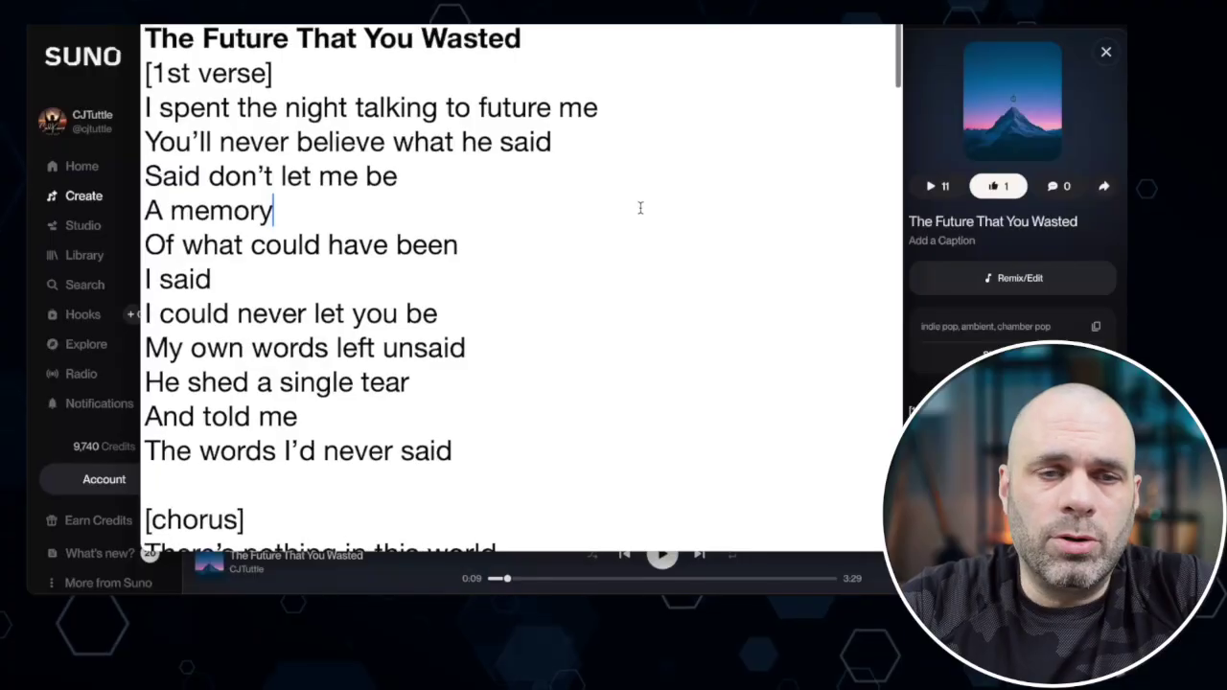
- Read through the lyrics of "The Future That You Wasted" and their timestamped version in the notes document
{"action": "scroll", "coordinate": [641, 207], "scroll_direction": "down", "scroll_amount": 4}
{"action": "scroll", "coordinate": [640, 207], "scroll_direction": "down", "scroll_amount": 10}
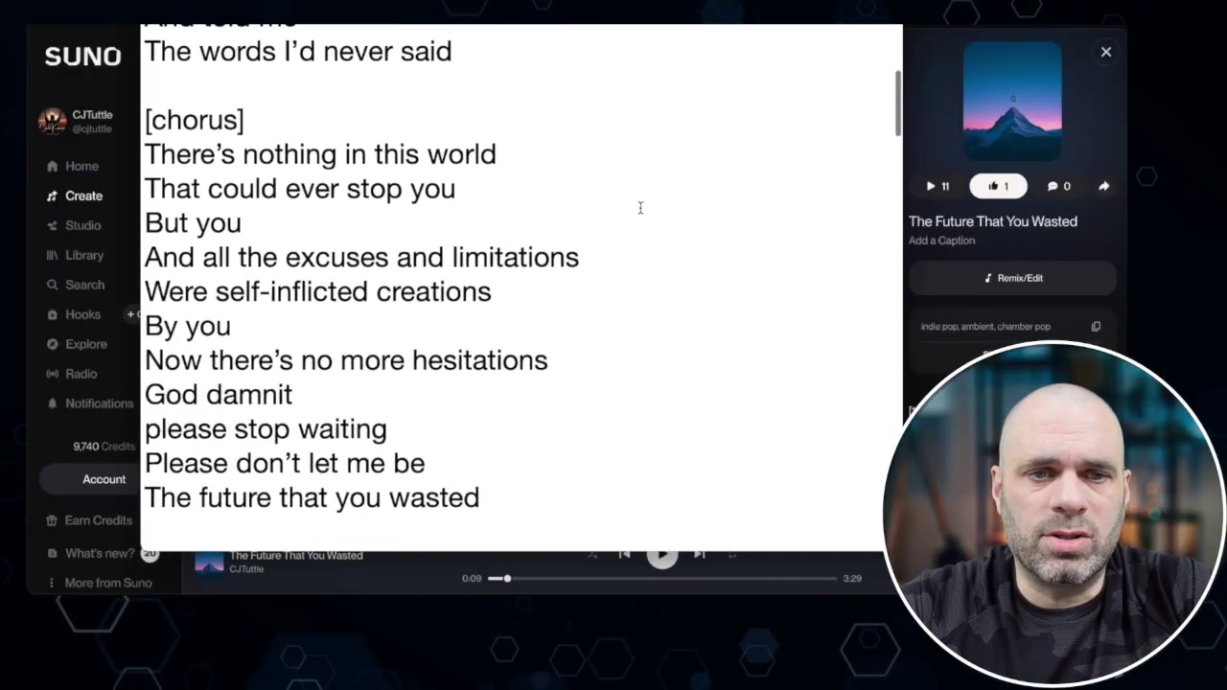
{"action": "scroll", "coordinate": [641, 208], "scroll_direction": "down", "scroll_amount": 6}
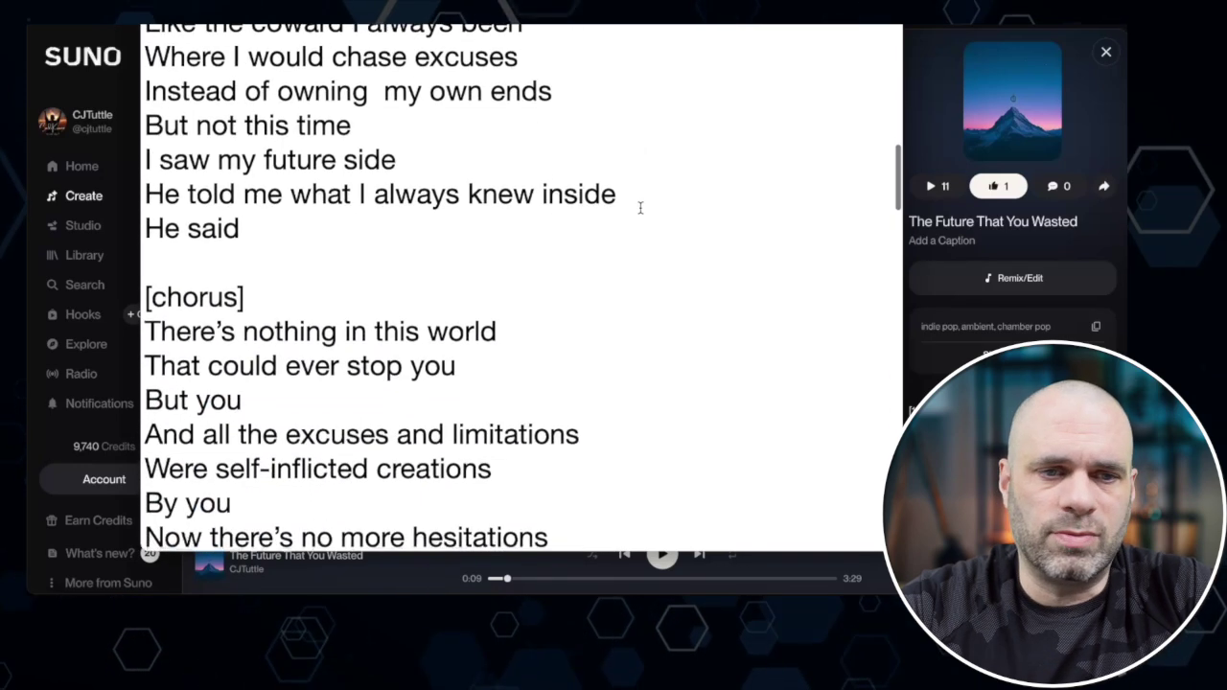
{"action": "scroll", "coordinate": [641, 207], "scroll_direction": "down", "scroll_amount": 8}
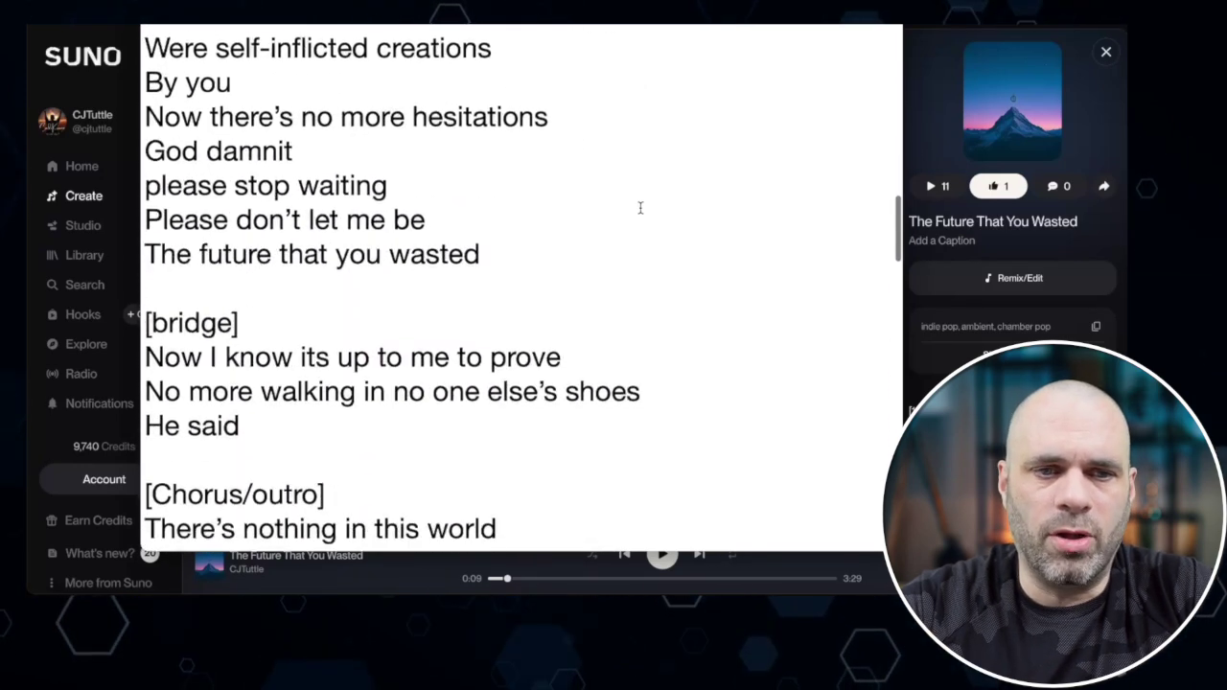
{"action": "scroll", "coordinate": [641, 207], "scroll_direction": "down", "scroll_amount": 6}
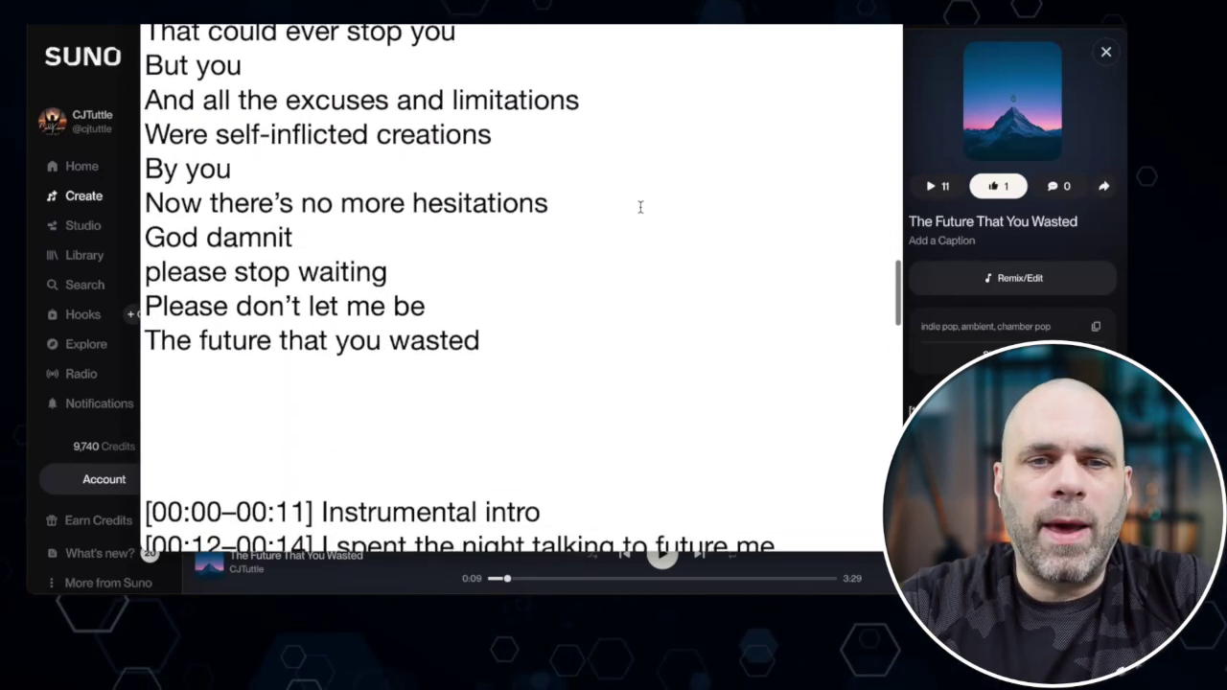
{"action": "scroll", "coordinate": [641, 207], "scroll_direction": "down", "scroll_amount": 6}
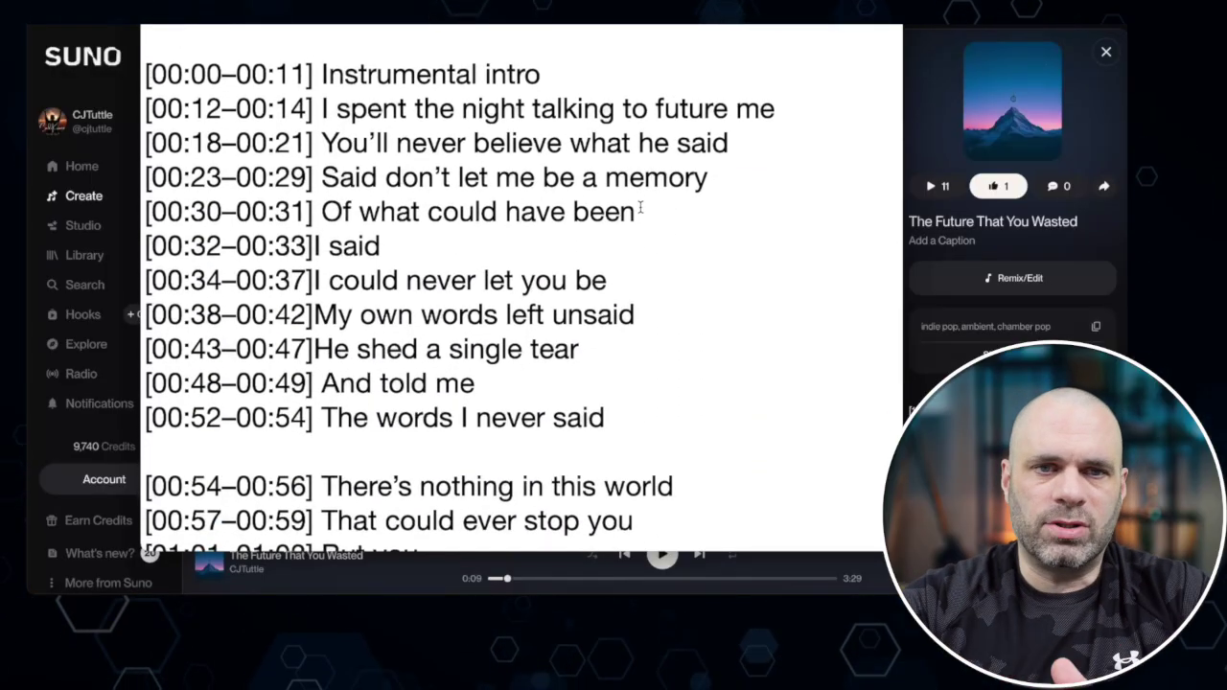
{"action": "scroll", "coordinate": [640, 208], "scroll_direction": "down", "scroll_amount": 1}
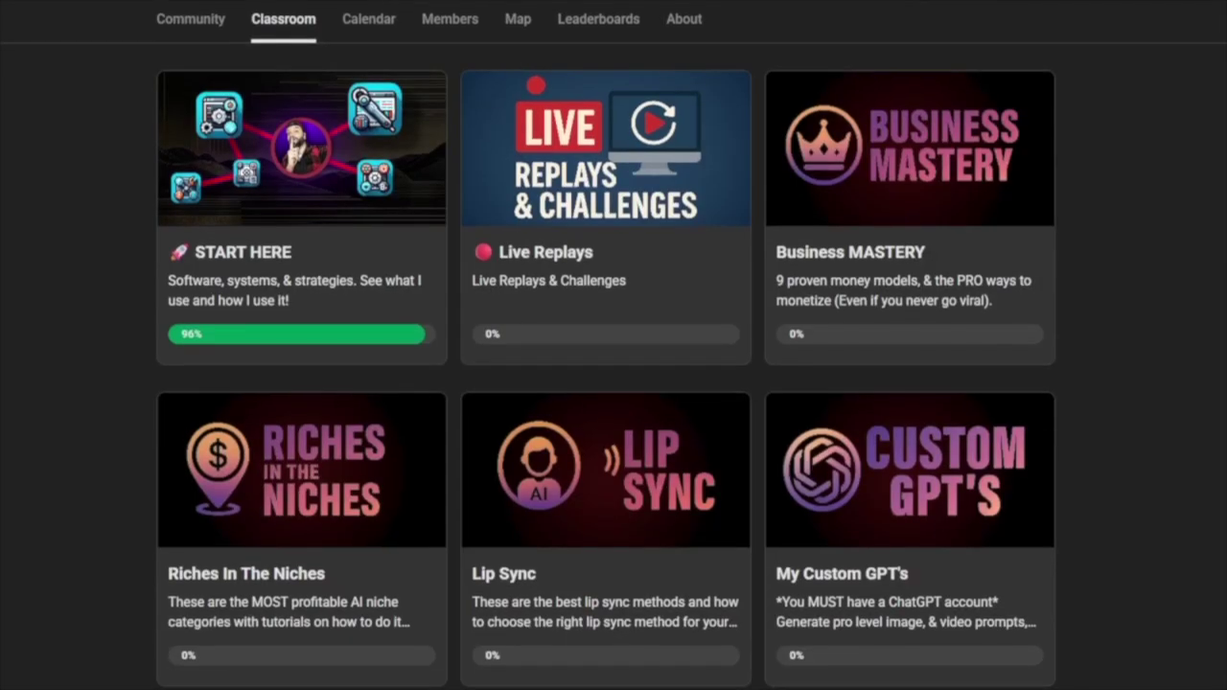
{"action": "scroll", "coordinate": [614, 345], "scroll_direction": "down", "scroll_amount": 3}
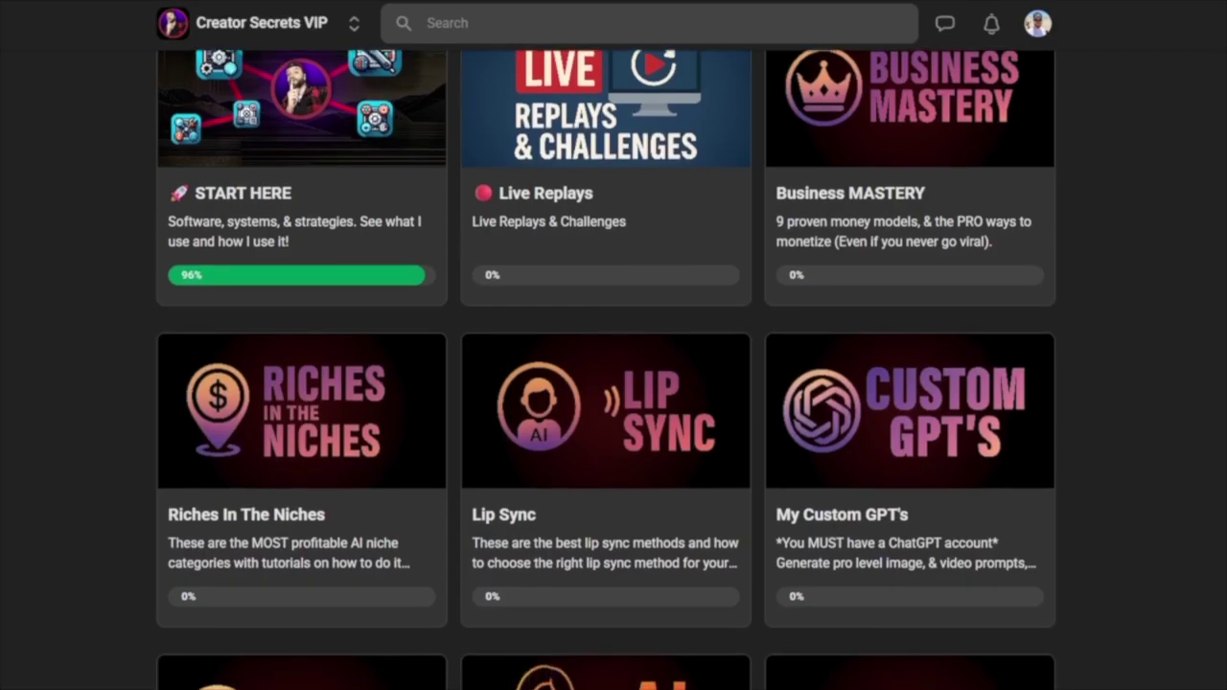
{"action": "scroll", "coordinate": [614, 384], "scroll_direction": "down", "scroll_amount": 2}
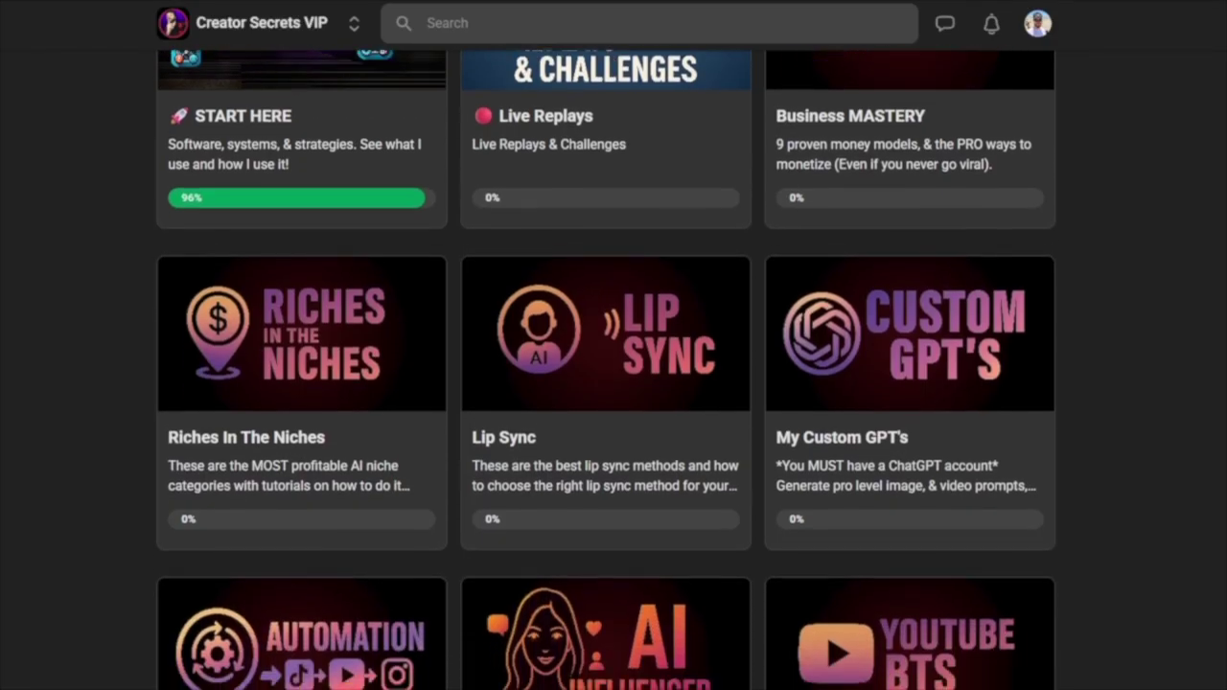
{"action": "scroll", "coordinate": [614, 384], "scroll_direction": "down", "scroll_amount": 1}
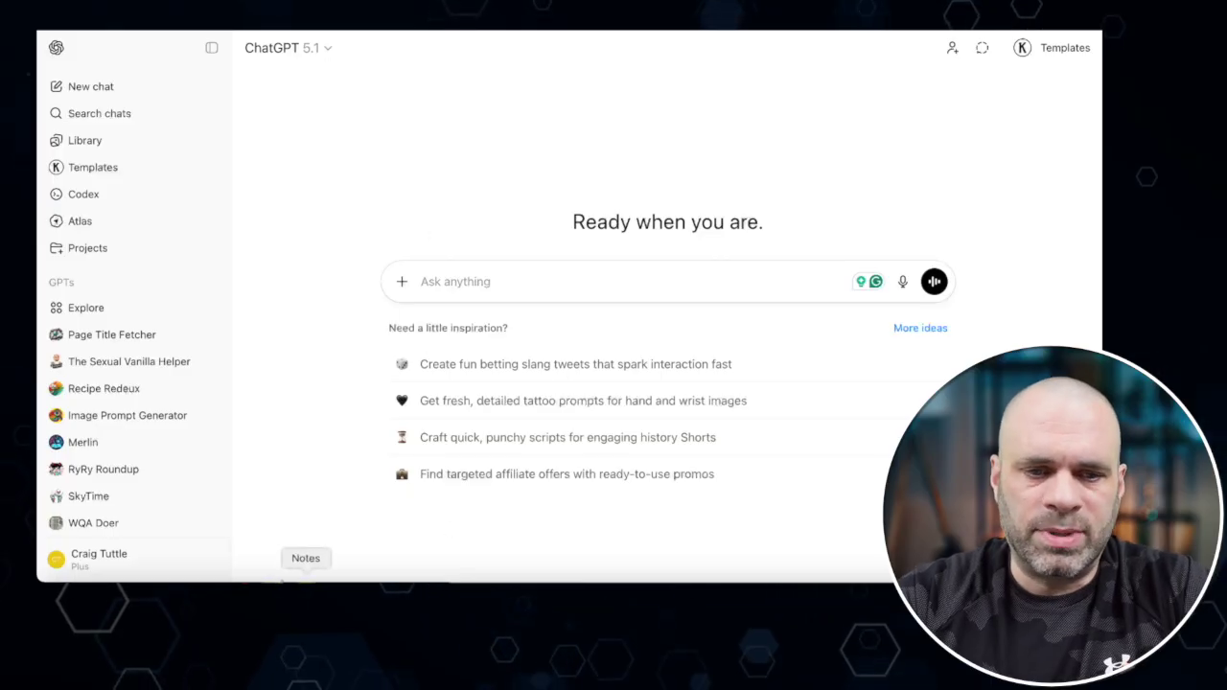
- Copy the Gorillaz-style music video brief and the timed lyrics from Notes into ChatGPT and submit them as one prompt
{"action": "left_click", "coordinate": [306, 578]}
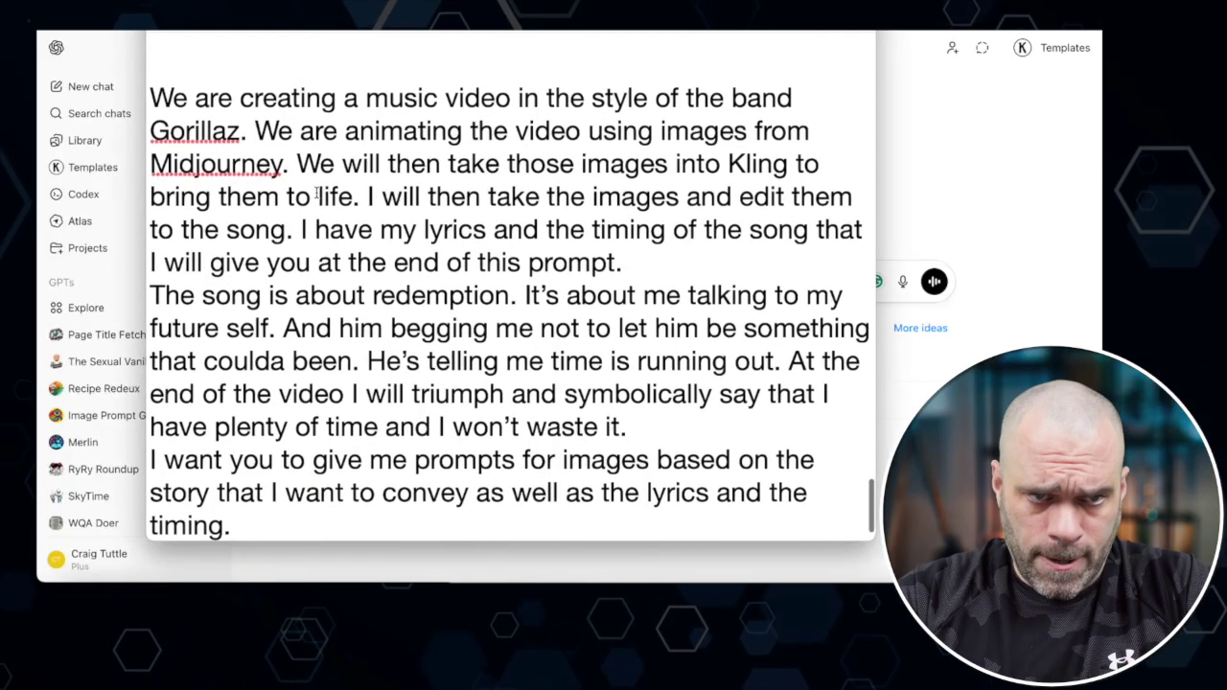
{"action": "scroll", "coordinate": [317, 195], "scroll_direction": "down", "scroll_amount": 1}
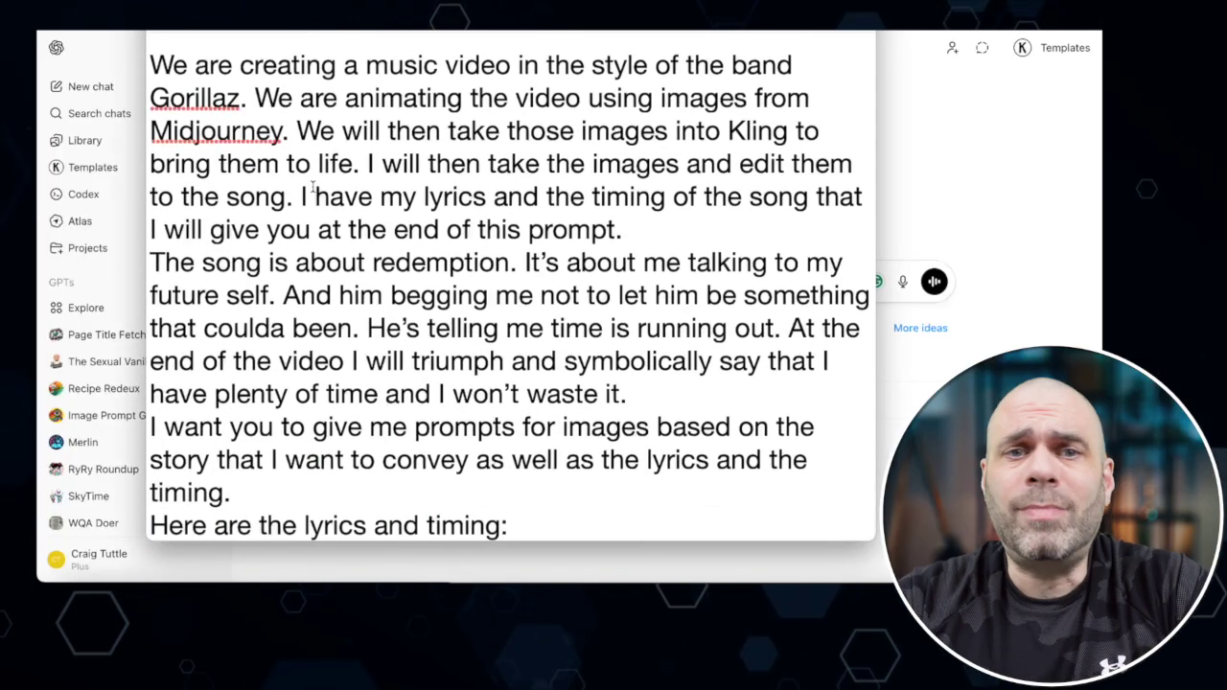
{"action": "scroll", "coordinate": [313, 188], "scroll_direction": "down", "scroll_amount": 1}
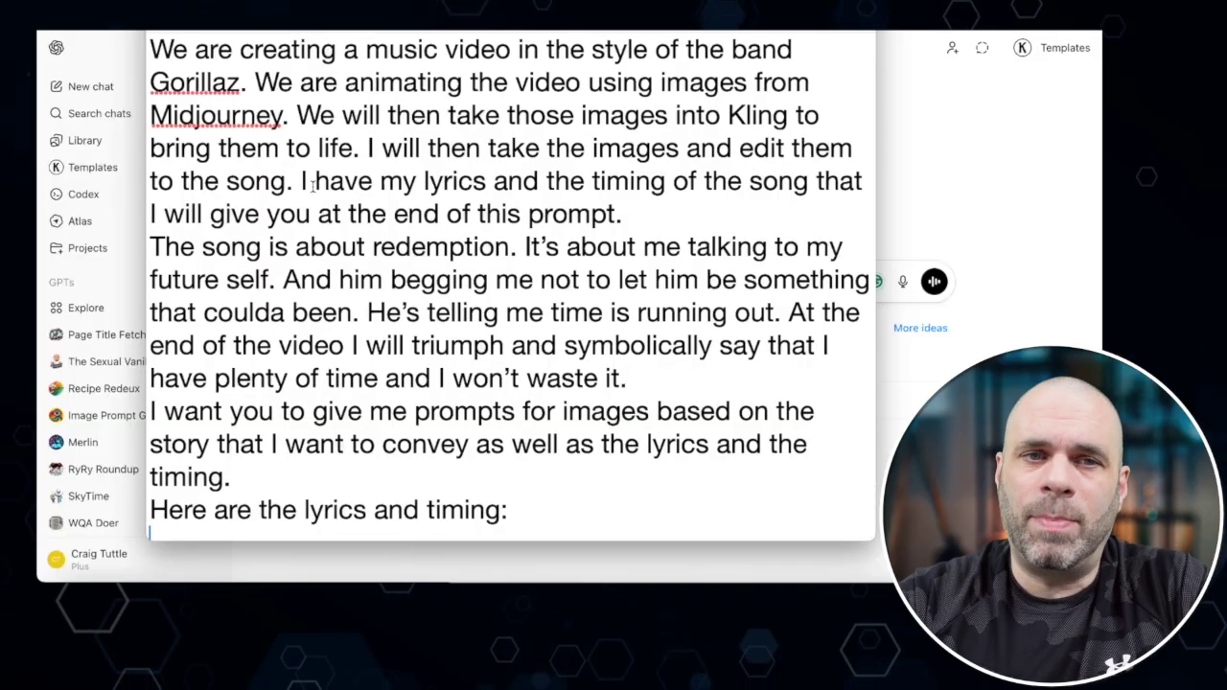
{"action": "scroll", "coordinate": [313, 188], "scroll_direction": "down", "scroll_amount": 1}
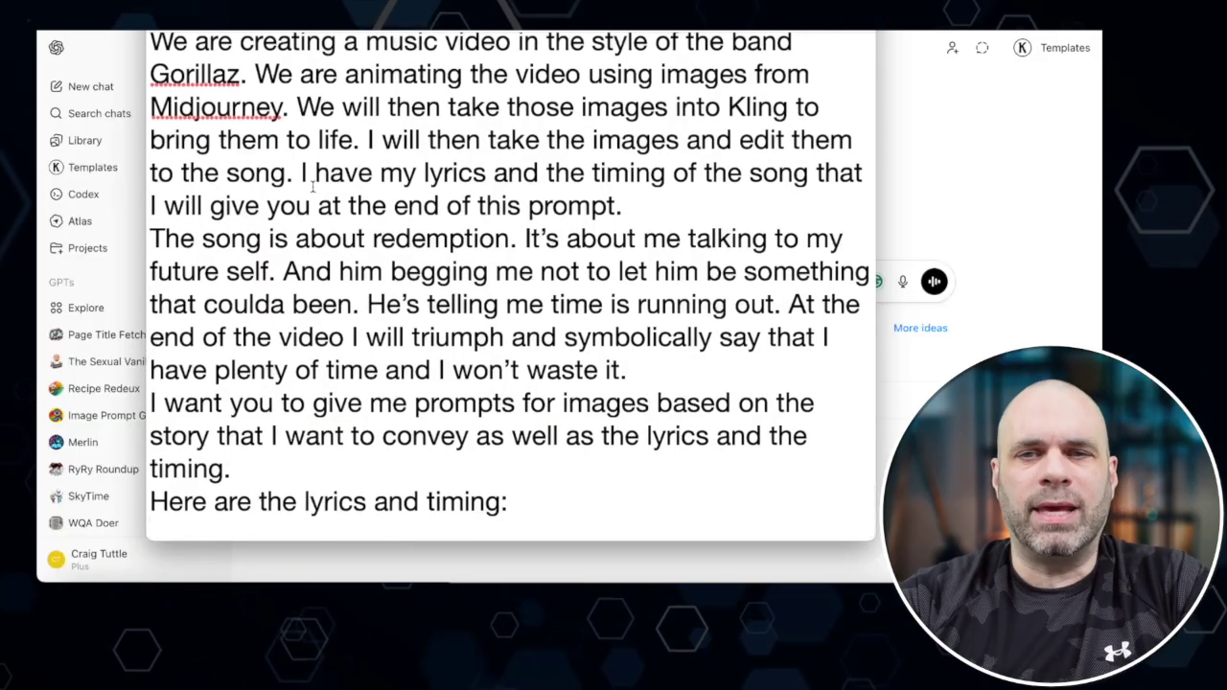
{"action": "scroll", "coordinate": [312, 188], "scroll_direction": "down", "scroll_amount": 1}
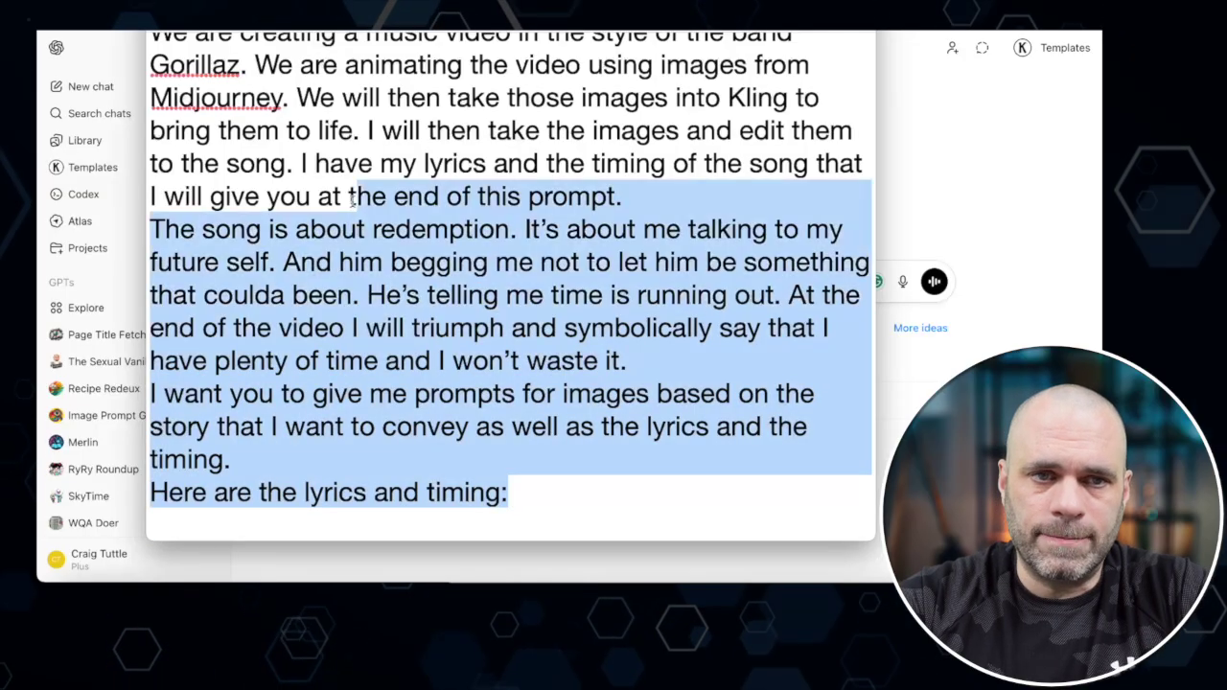
{"action": "scroll", "coordinate": [527, 290], "scroll_direction": "down", "scroll_amount": 2}
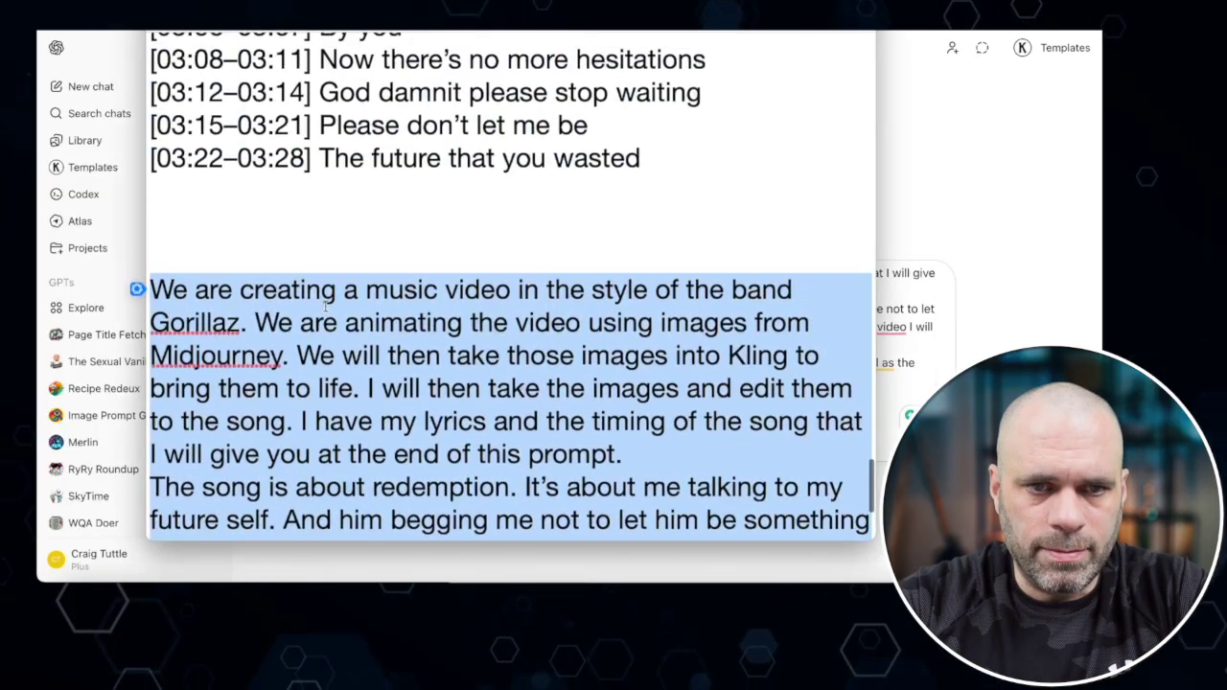
{"action": "key", "text": "Return"}
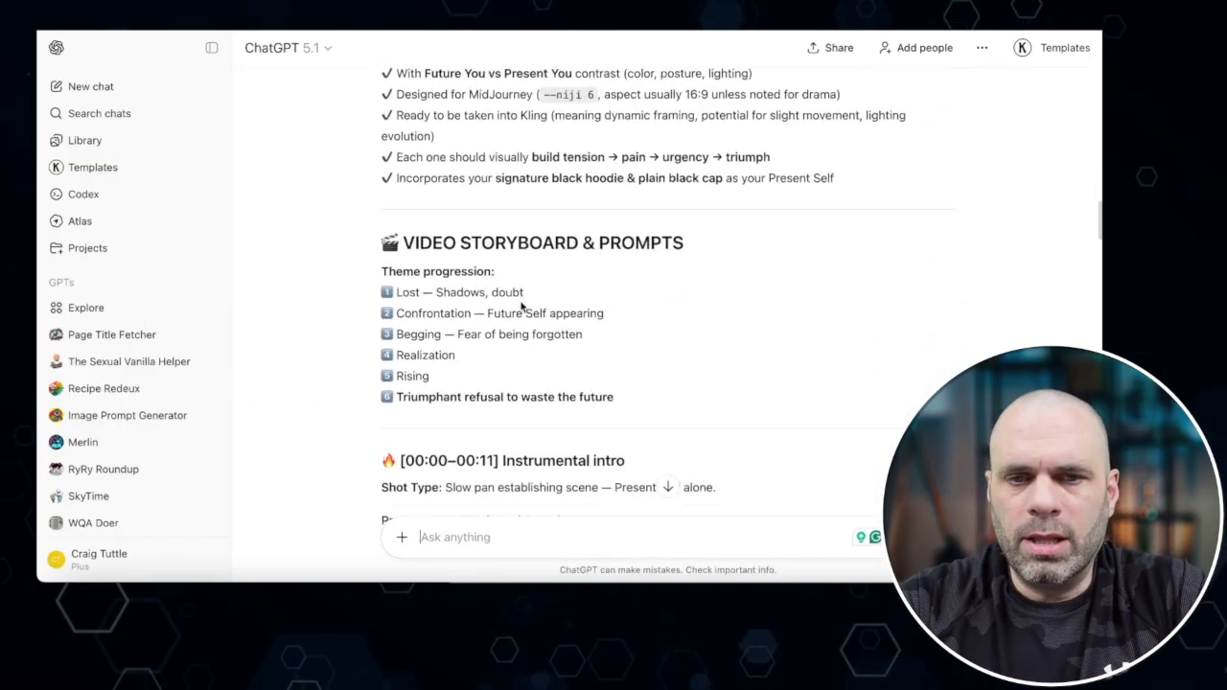
- Copy the Prompt 1 – INTRO text from the ChatGPT storyboard, and in Midjourney use the Gorillaz moodboard in the prompt
{"action": "scroll", "coordinate": [518, 302], "scroll_direction": "down", "scroll_amount": 5}
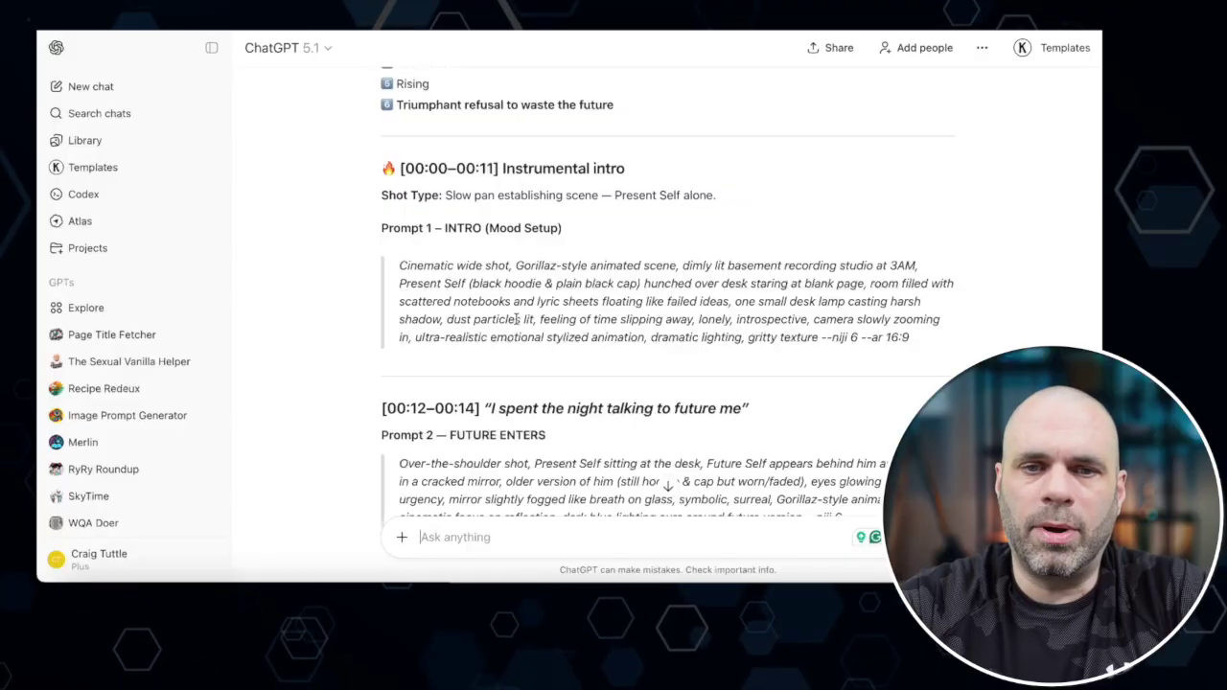
{"action": "triple_click", "coordinate": [559, 301]}
{"action": "key", "text": "ctrl+c"}
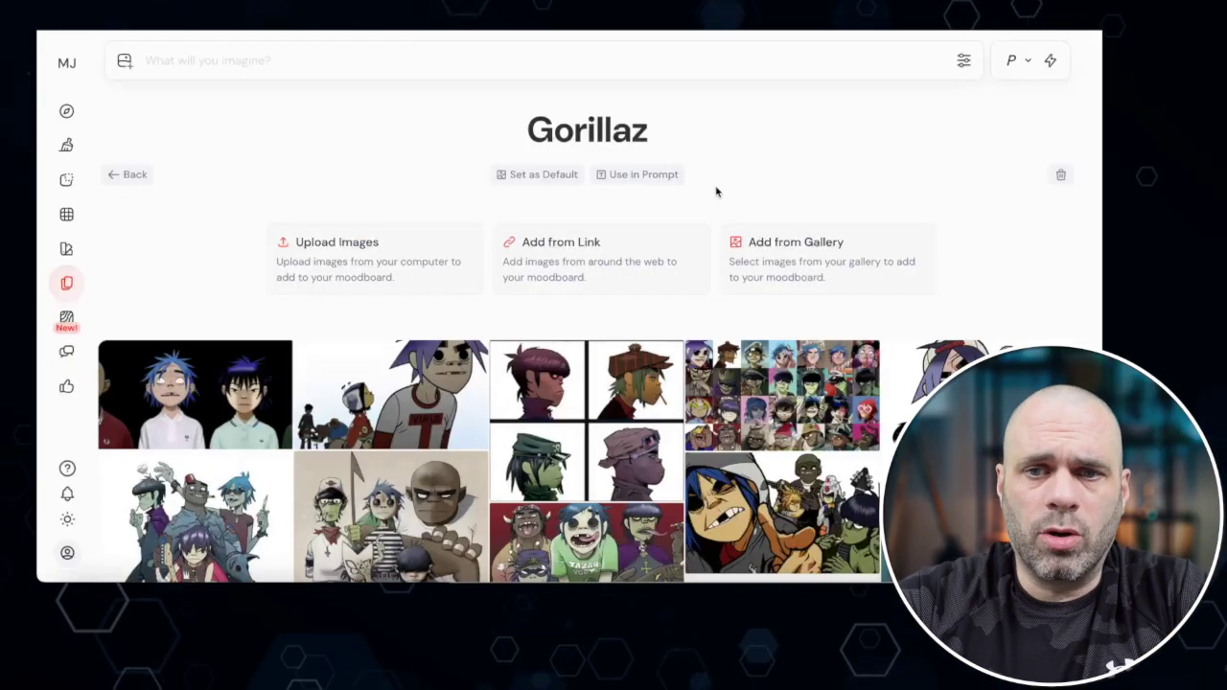
{"action": "left_click", "coordinate": [638, 182]}
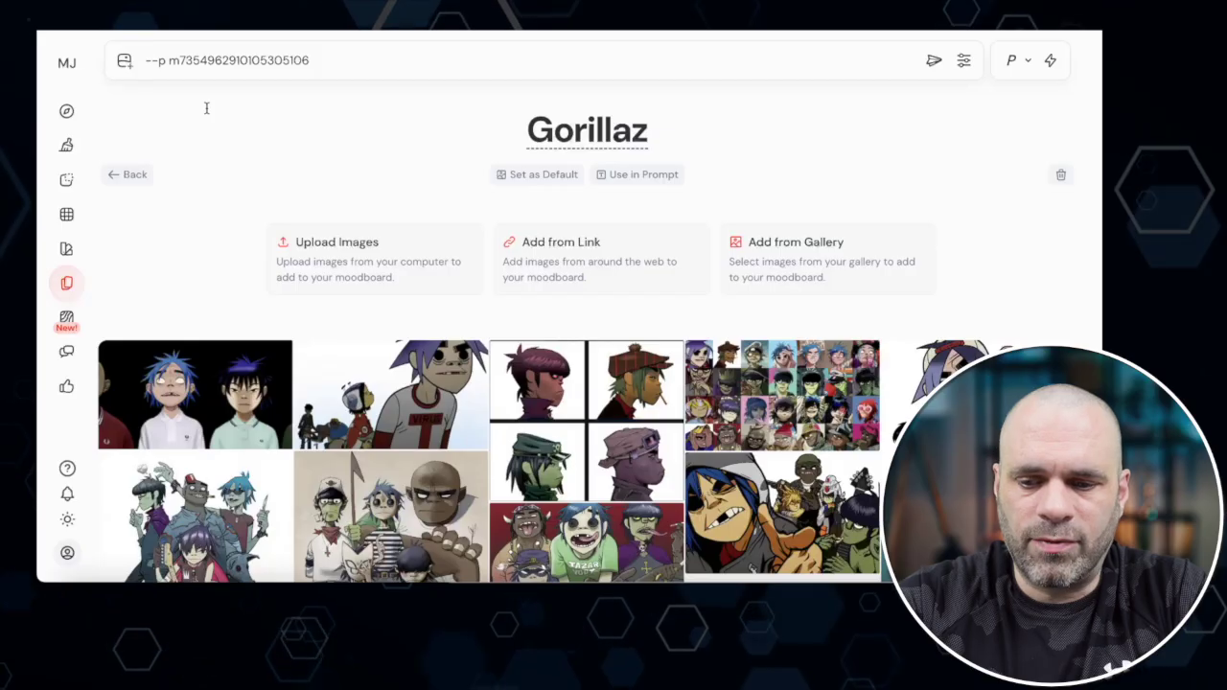
{"action": "key", "text": "ctrl+v"}
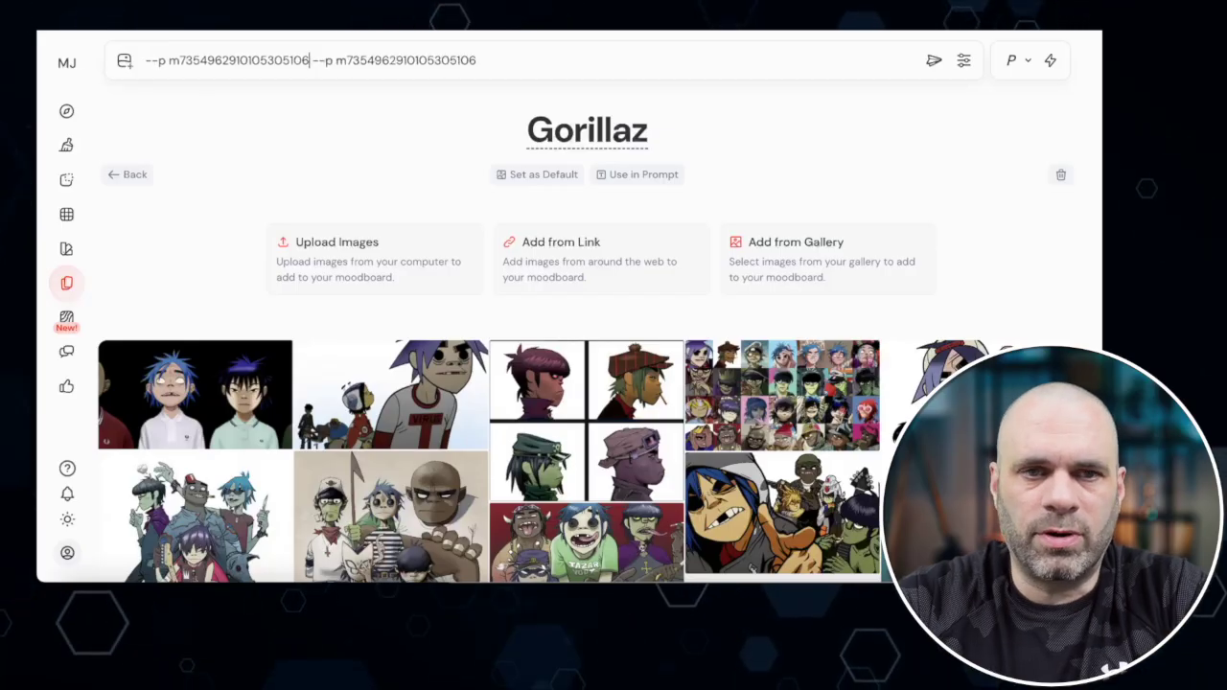
{"action": "key", "text": "ctrl+v"}
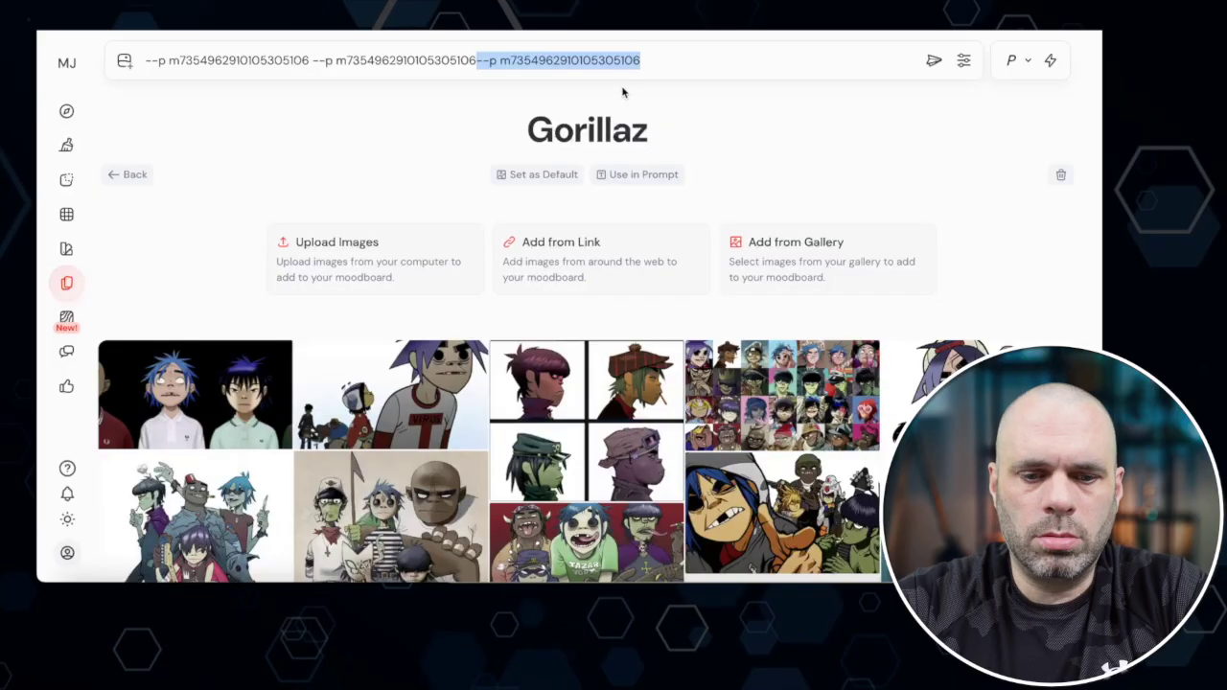
{"action": "triple_click", "coordinate": [644, 60]}
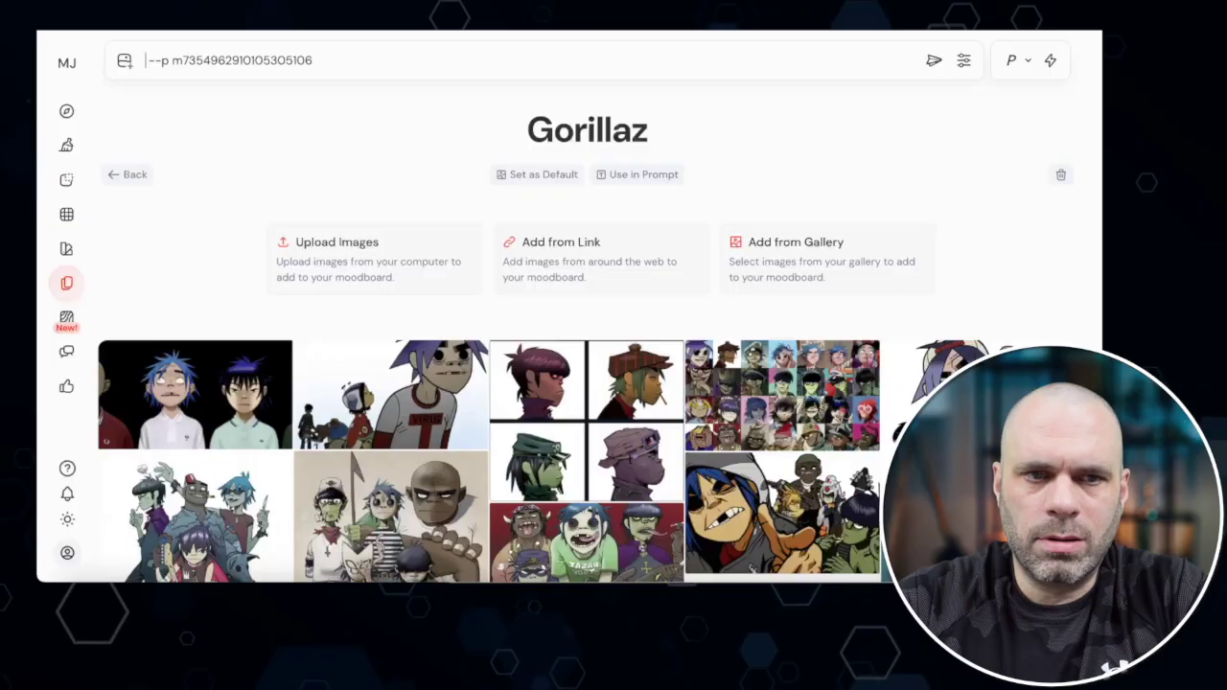
- Insert the copied intro prompt before the moodboard code, append --style raw and submit the image generation
{"action": "key", "text": "ctrl+v"}
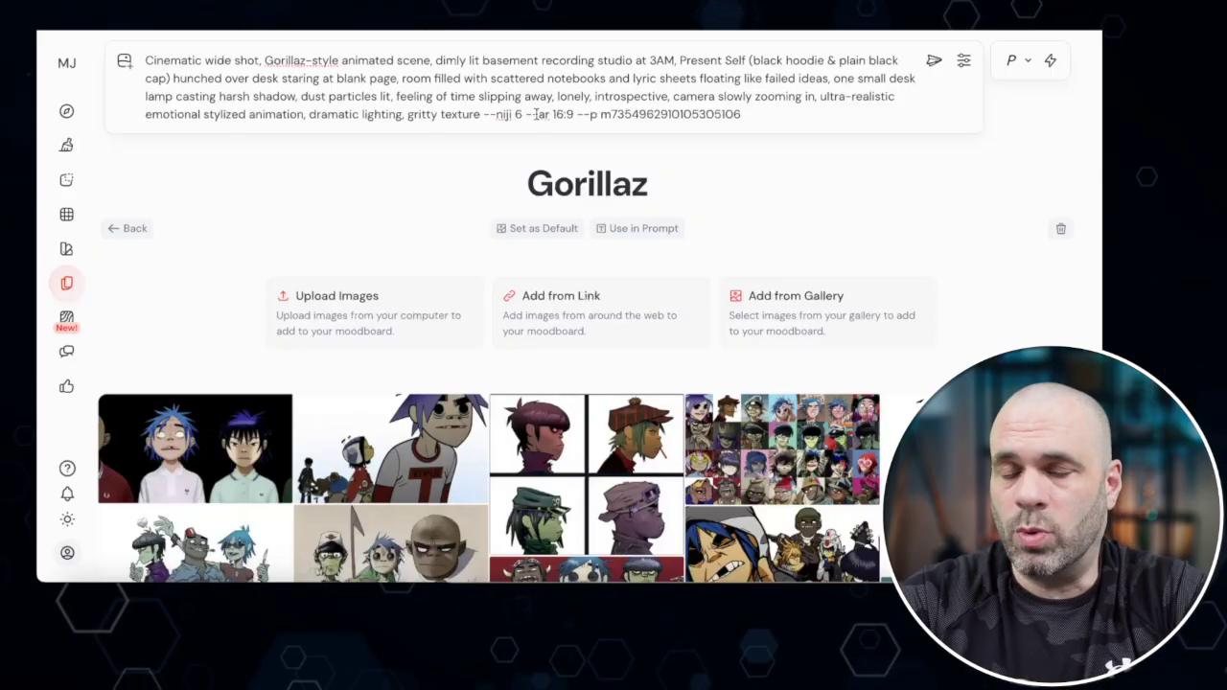
{"action": "left_click", "coordinate": [775, 114]}
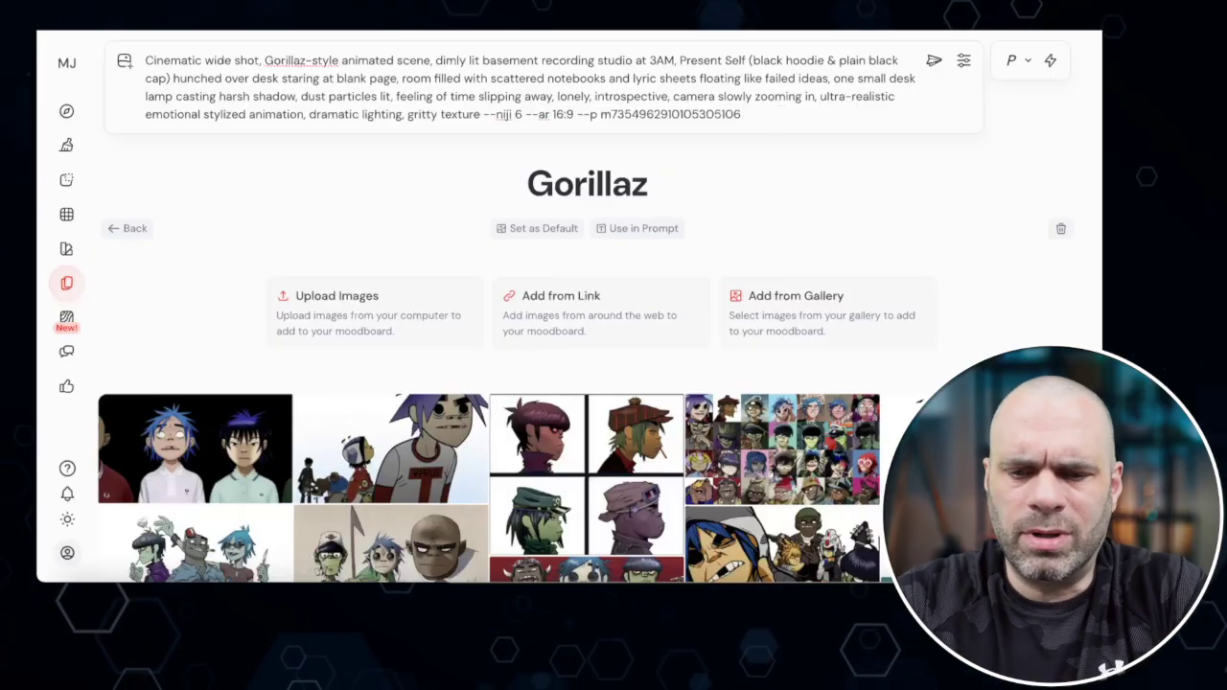
{"action": "type", "text": "--style raw"}
{"action": "key", "text": "Return"}
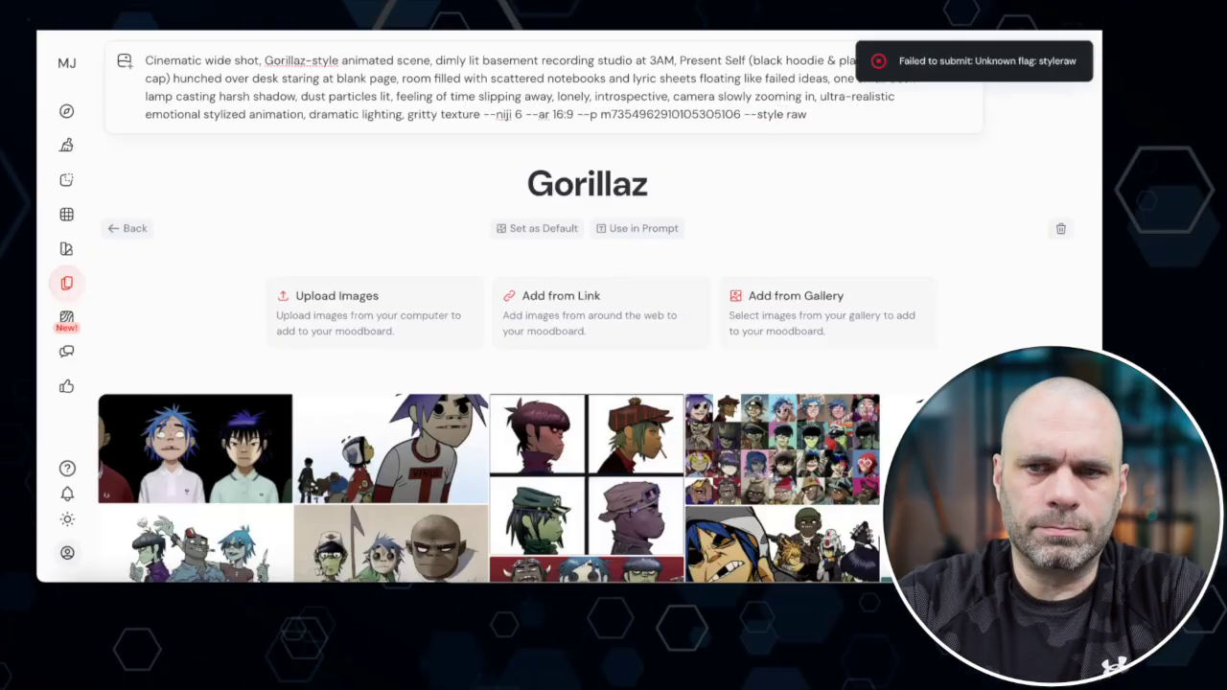
{"action": "key", "text": "Return"}
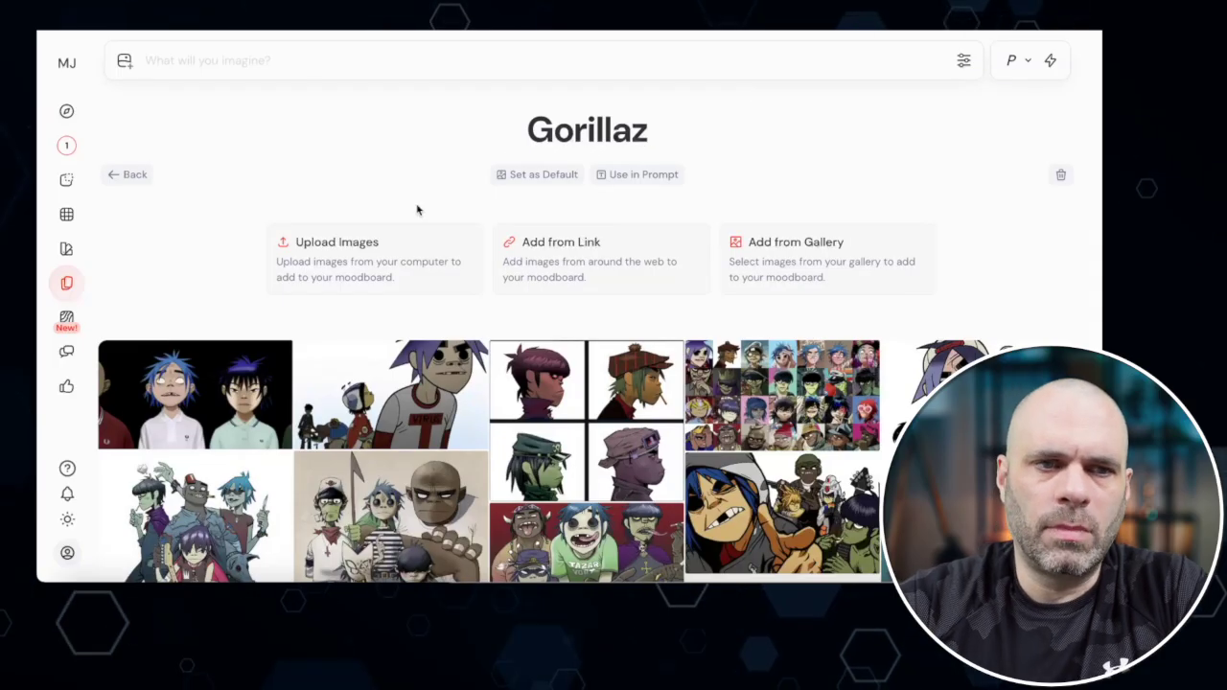
- Open the running generations and rerun the basement recording studio prompt
{"action": "left_click", "coordinate": [65, 145]}
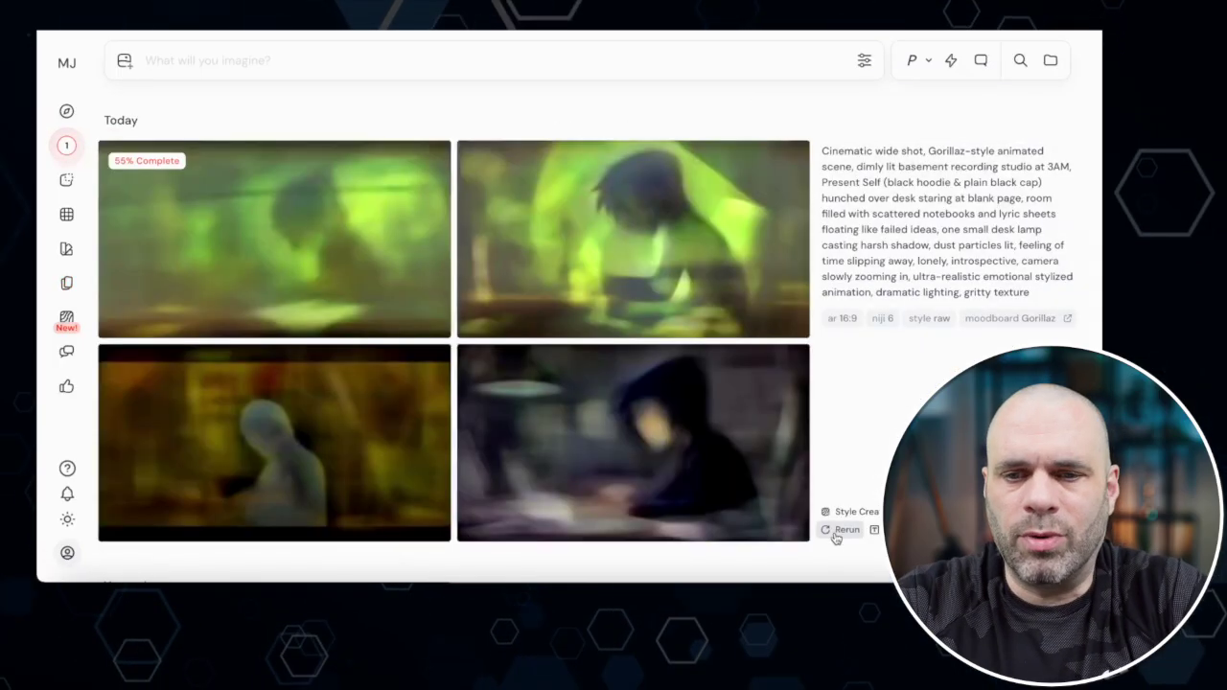
{"action": "left_click", "coordinate": [835, 529]}
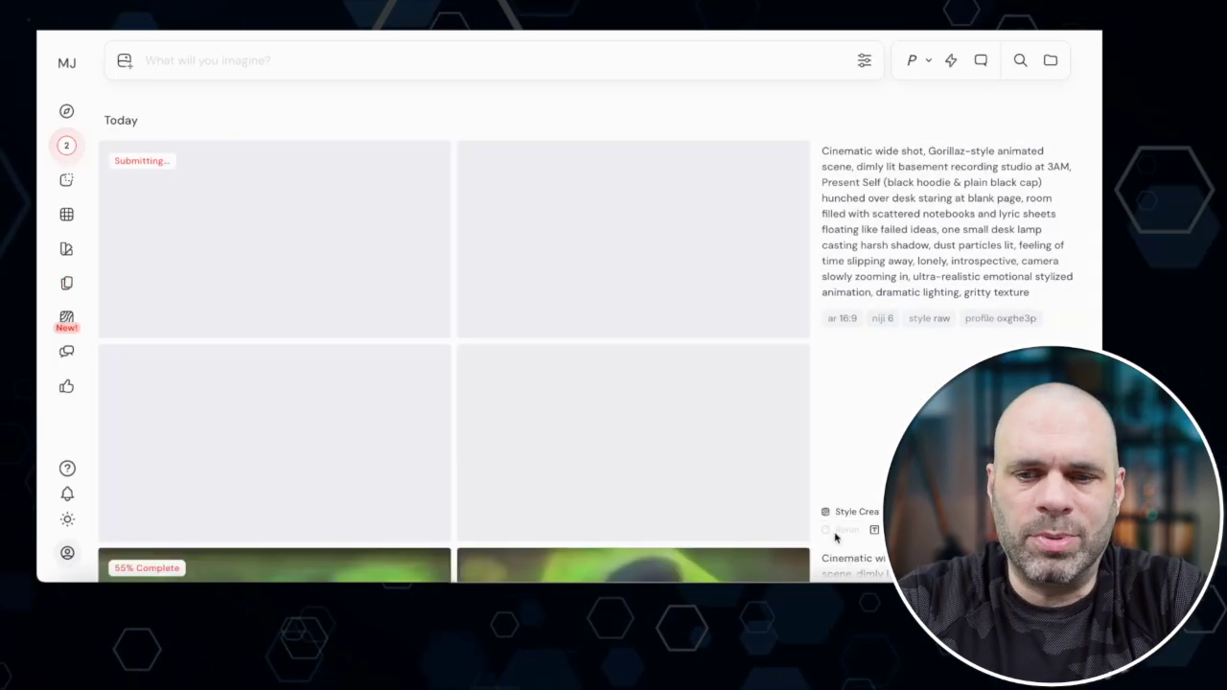
- Rerun the basement recording studio prompt for more variations and review the generated images
{"action": "left_click", "coordinate": [836, 533]}
{"action": "left_click", "coordinate": [835, 532]}
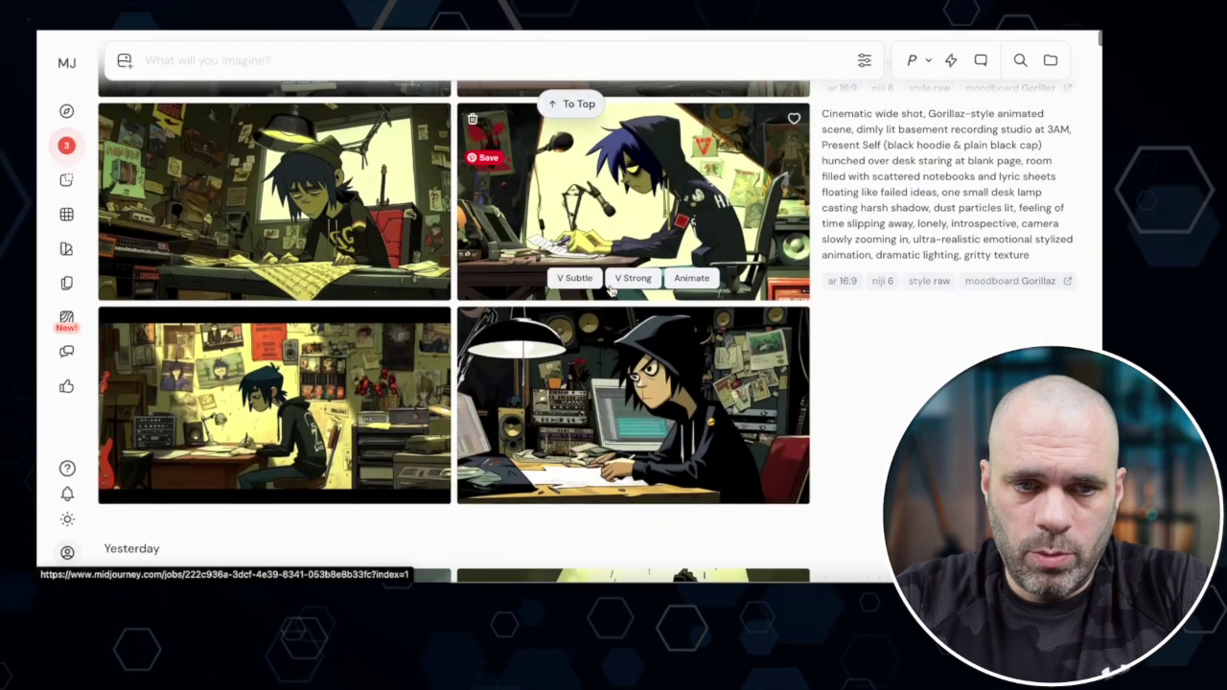
{"action": "scroll", "coordinate": [609, 291], "scroll_direction": "up", "scroll_amount": 5}
{"action": "scroll", "coordinate": [610, 290], "scroll_direction": "up", "scroll_amount": 6}
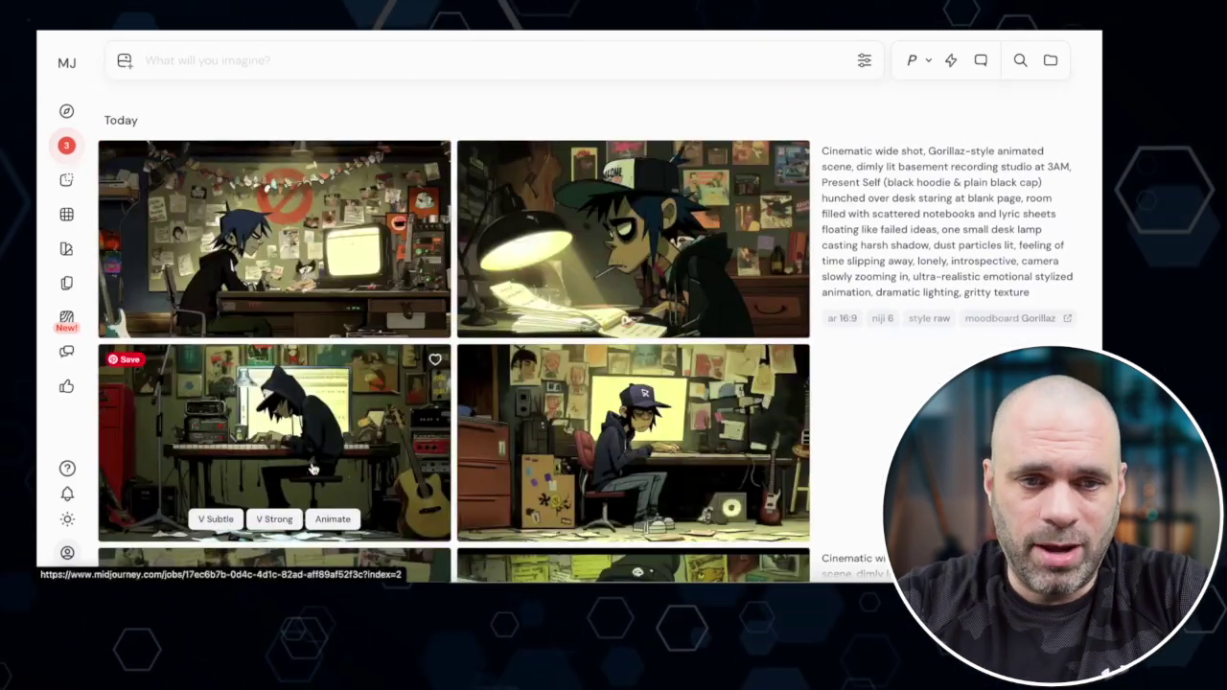
{"action": "scroll", "coordinate": [343, 455], "scroll_direction": "up", "scroll_amount": 1}
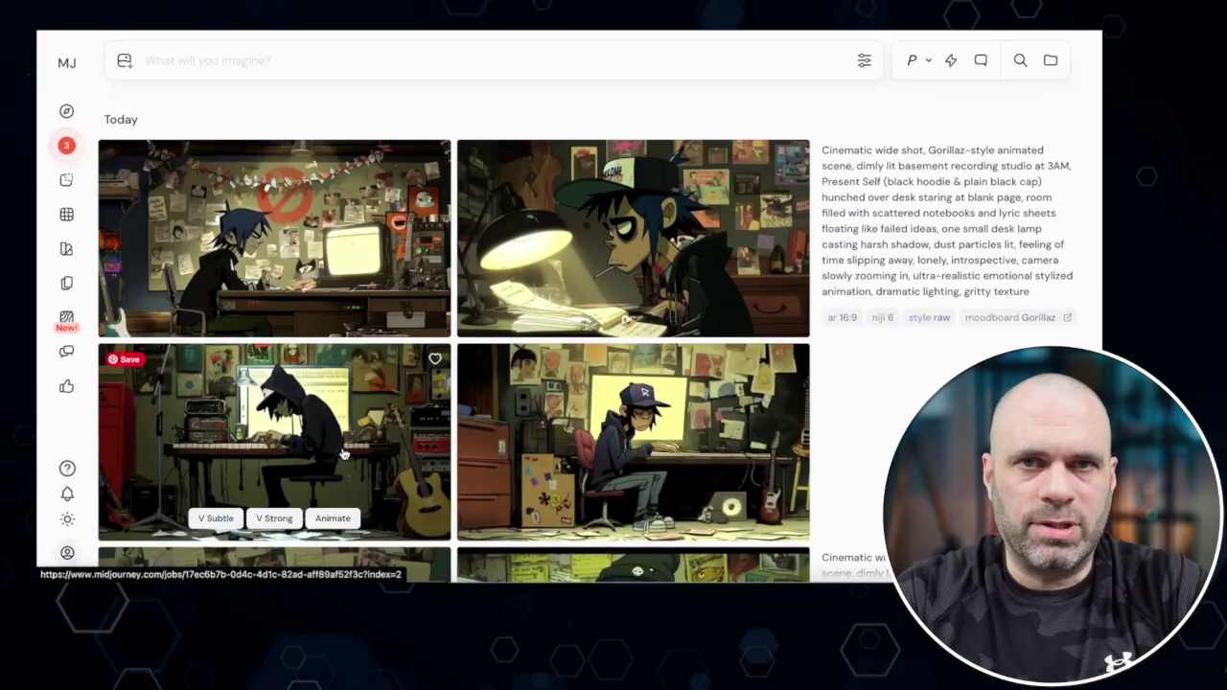
- Start saving the image of the hooded figure hunched over the keyboard and create a folder named "1st verse" inside demo images
{"action": "right_click", "coordinate": [344, 455]}
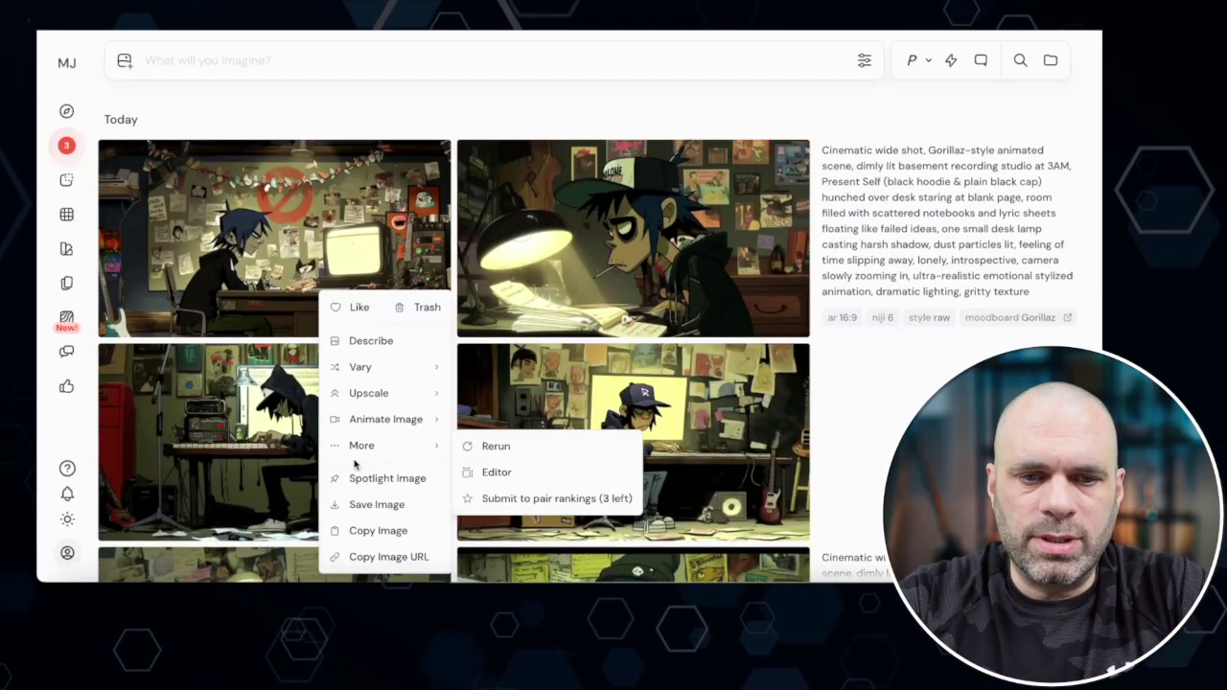
{"action": "left_click", "coordinate": [364, 505]}
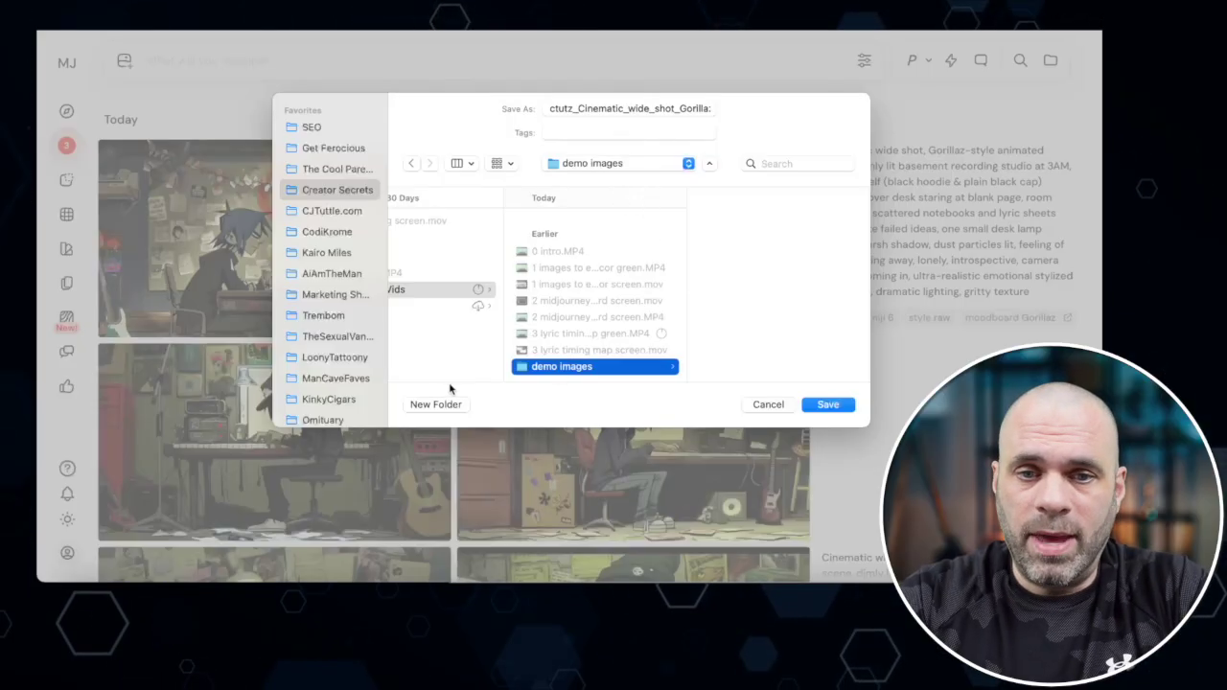
{"action": "left_click", "coordinate": [435, 405]}
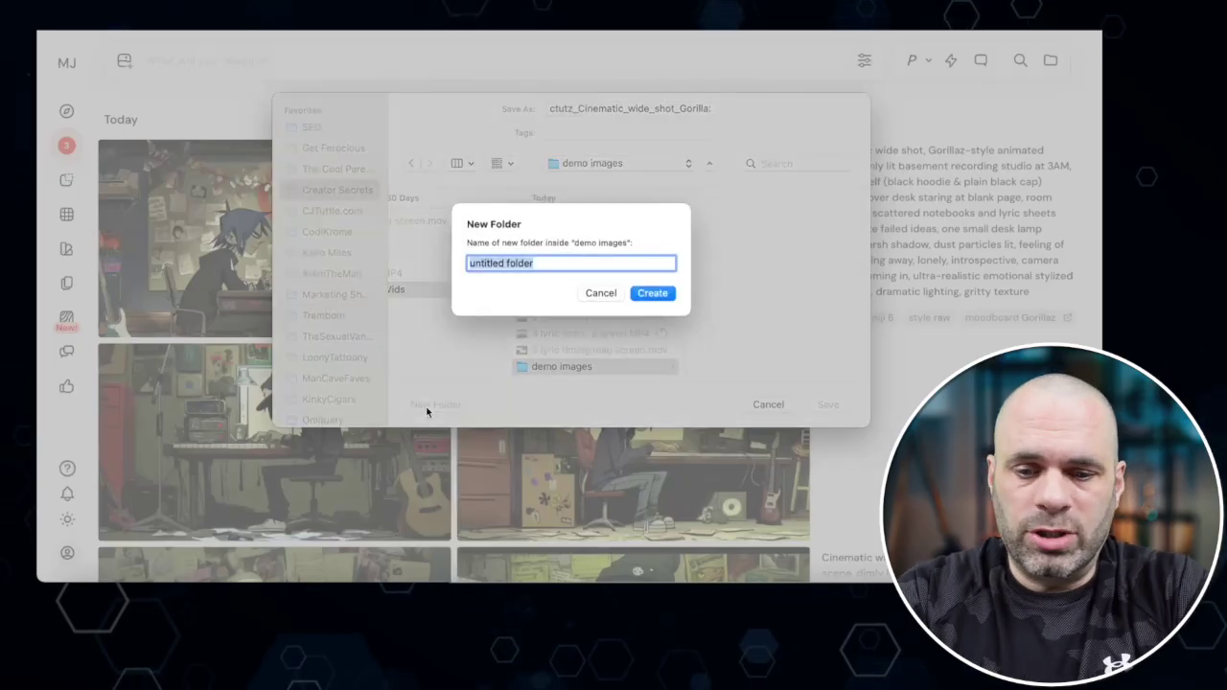
{"action": "type", "text": "into"}
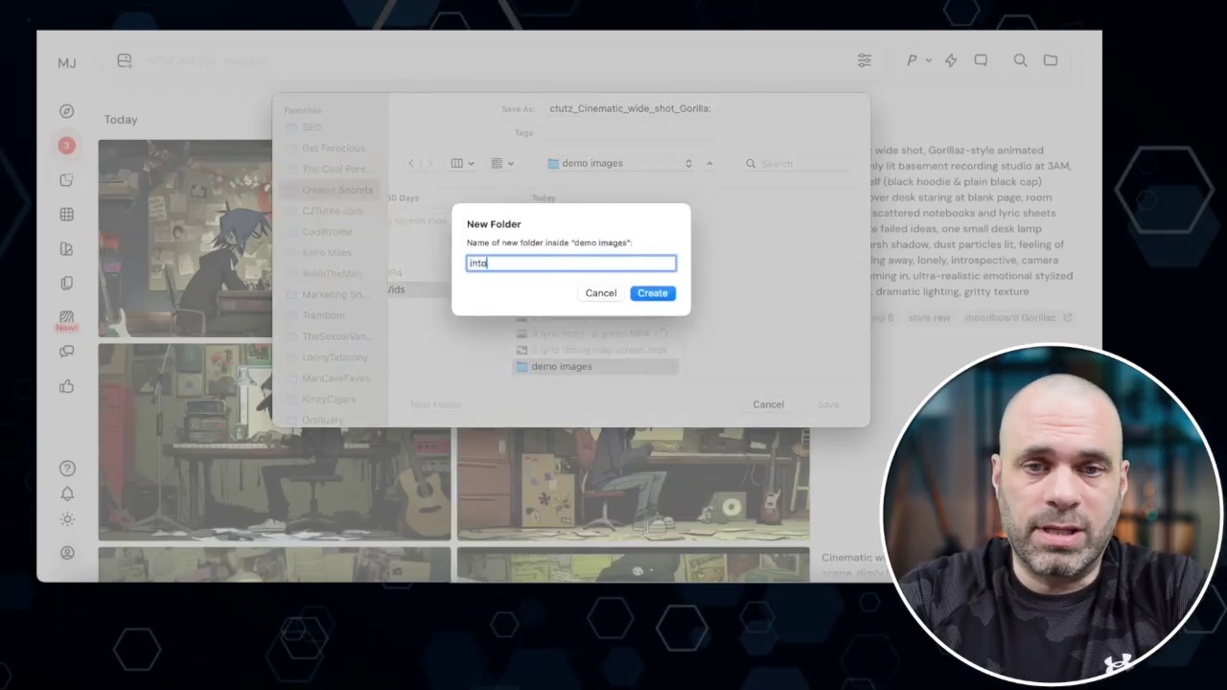
{"action": "type", "text": "o"}
{"action": "key", "text": "BackSpace"}
{"action": "key", "text": "BackSpace"}
{"action": "key", "text": "BackSpace"}
{"action": "key", "text": "BackSpace"}
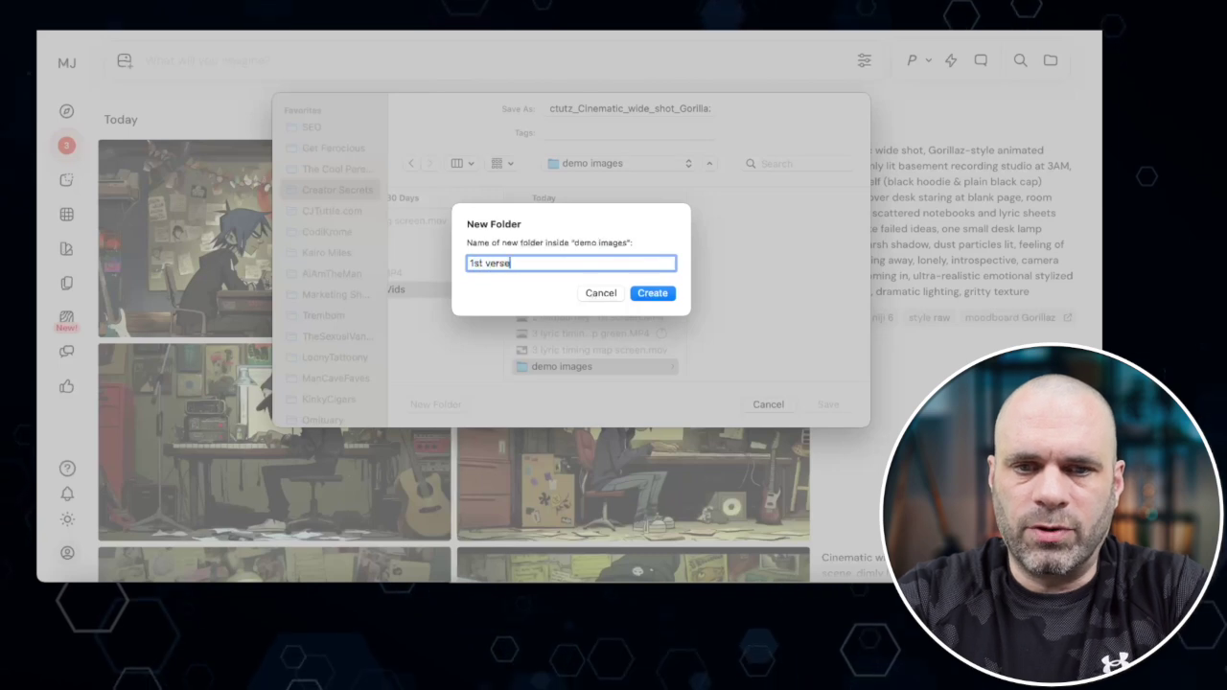
{"action": "key", "text": "Return"}
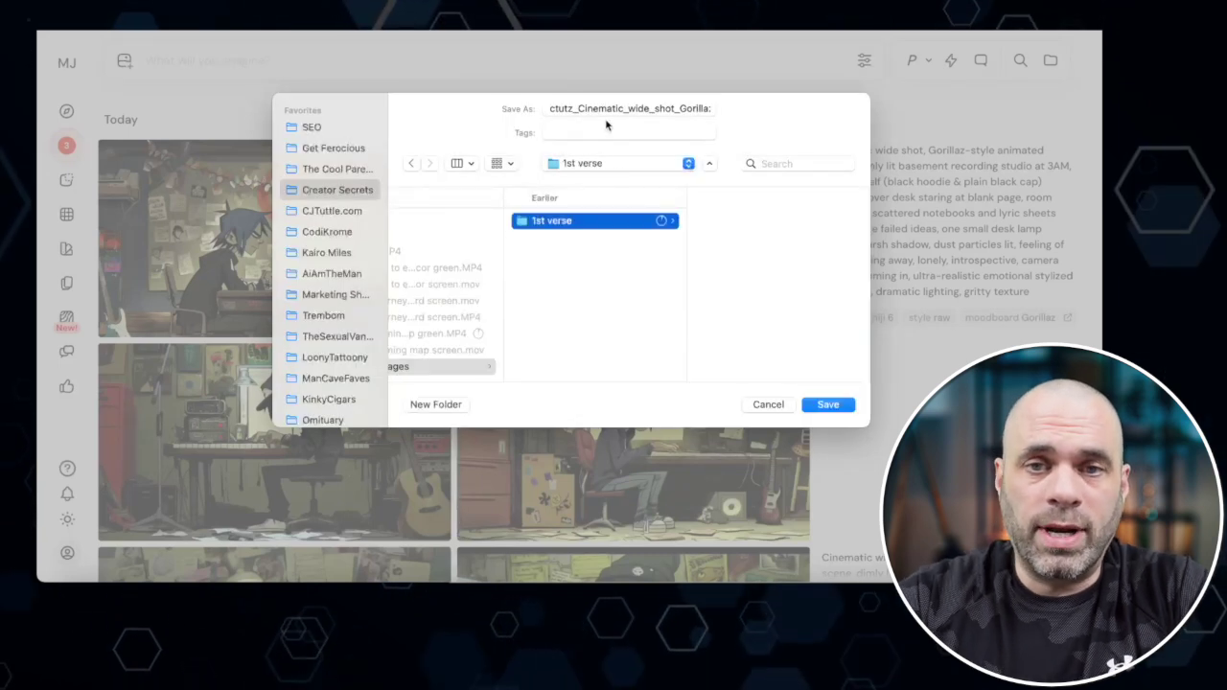
- Name the hooded keyboard image 1a and save it in the 1st verse folder
{"action": "double_click", "coordinate": [611, 108]}
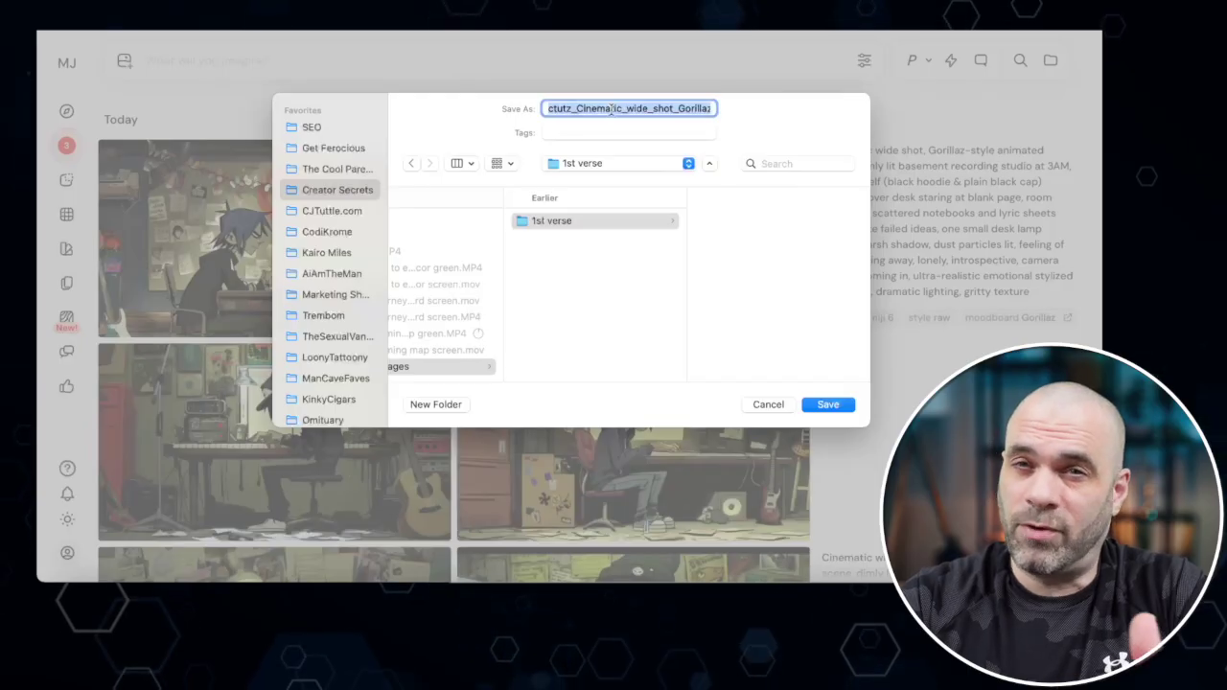
{"action": "key", "text": "Right"}
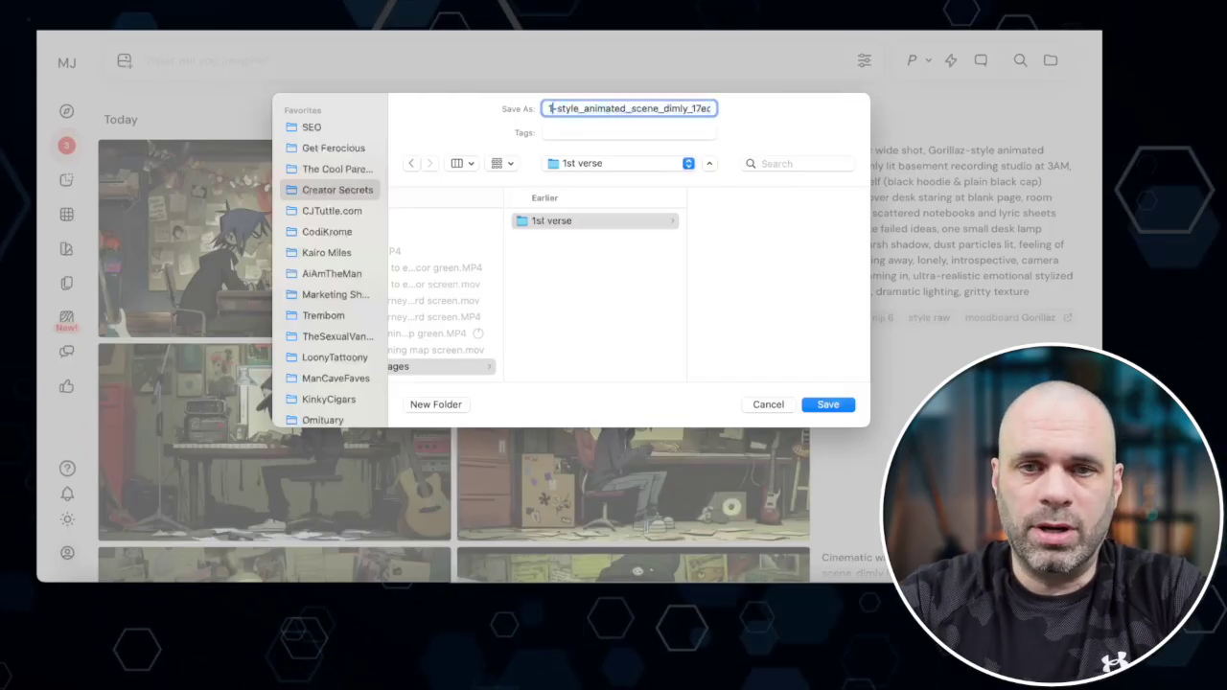
{"action": "double_click", "coordinate": [626, 108]}
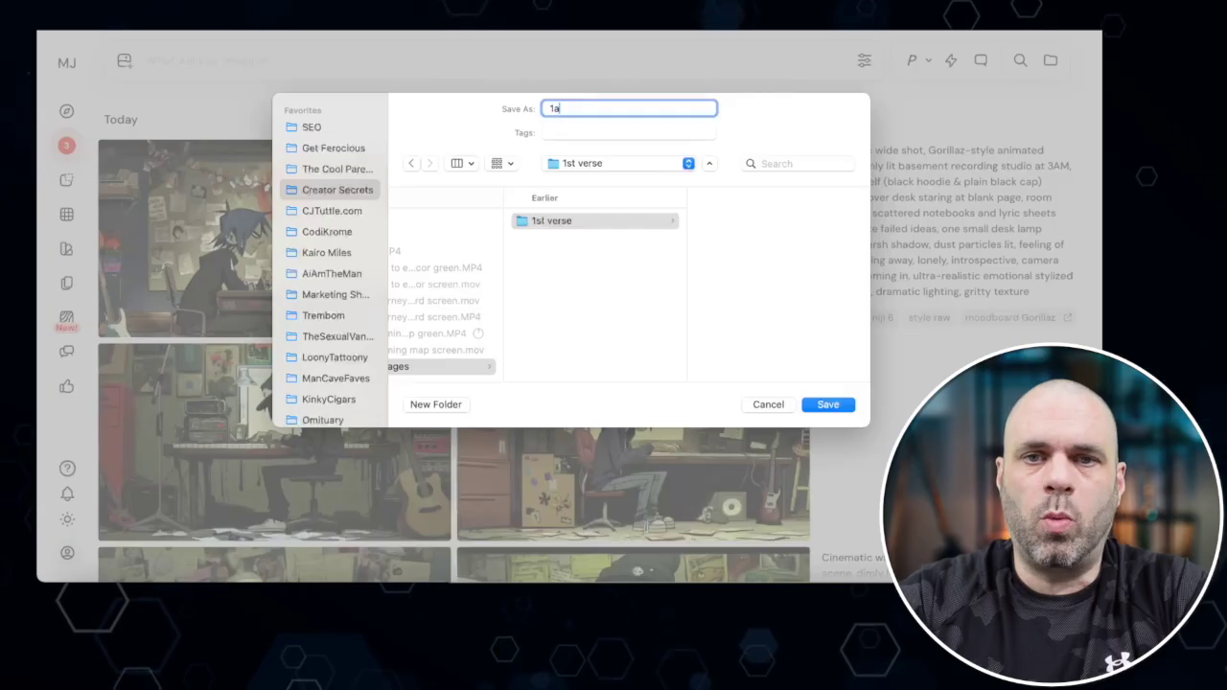
{"action": "key", "text": "Return"}
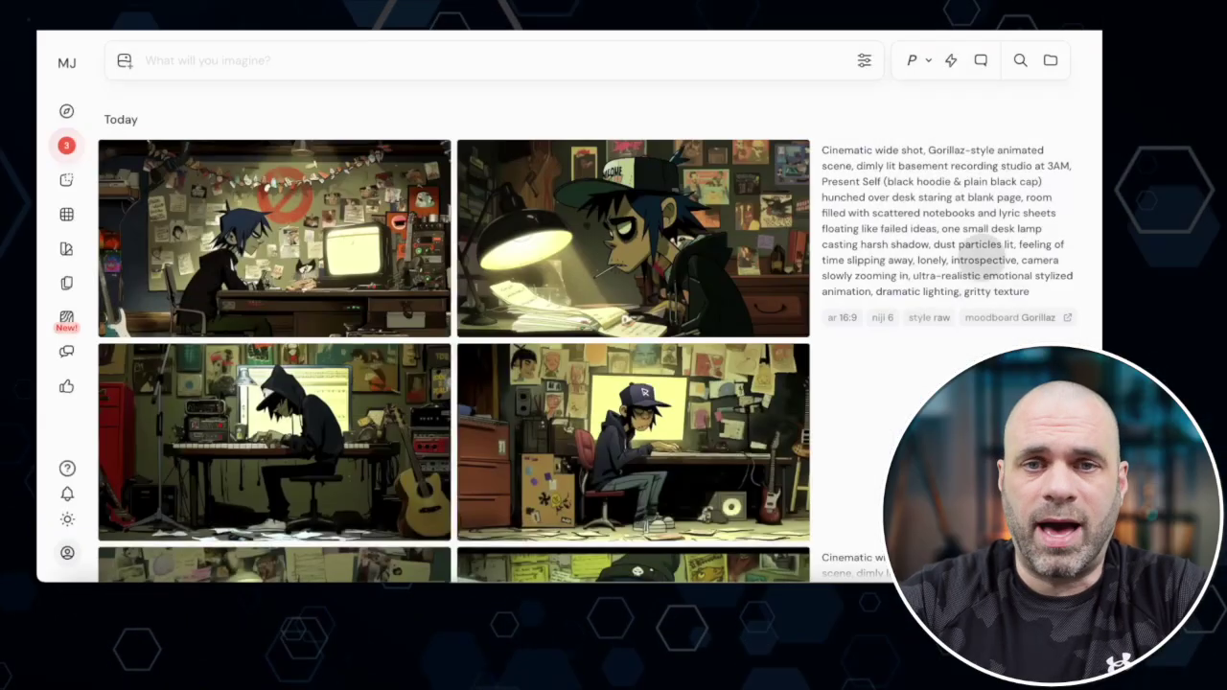
- Save the dark image of the capped figure writing under a single lamp as 1b in the 1st verse folder
{"action": "scroll", "coordinate": [474, 206], "scroll_direction": "down", "scroll_amount": 1}
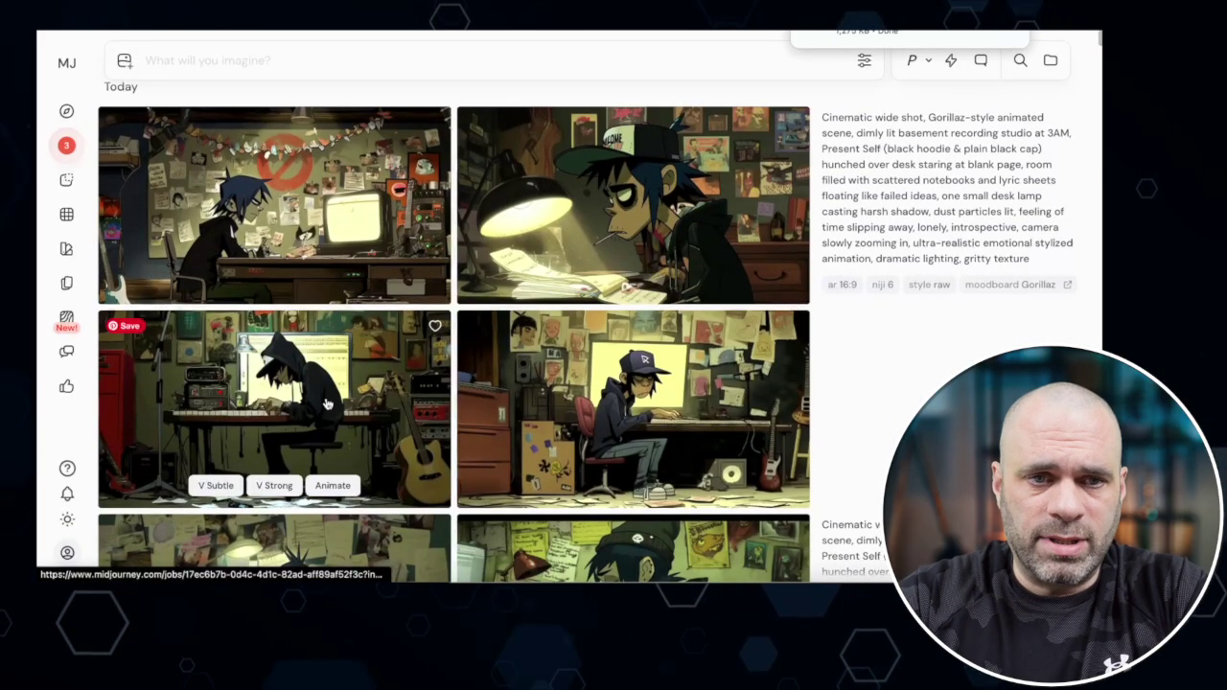
{"action": "scroll", "coordinate": [533, 357], "scroll_direction": "down", "scroll_amount": 10}
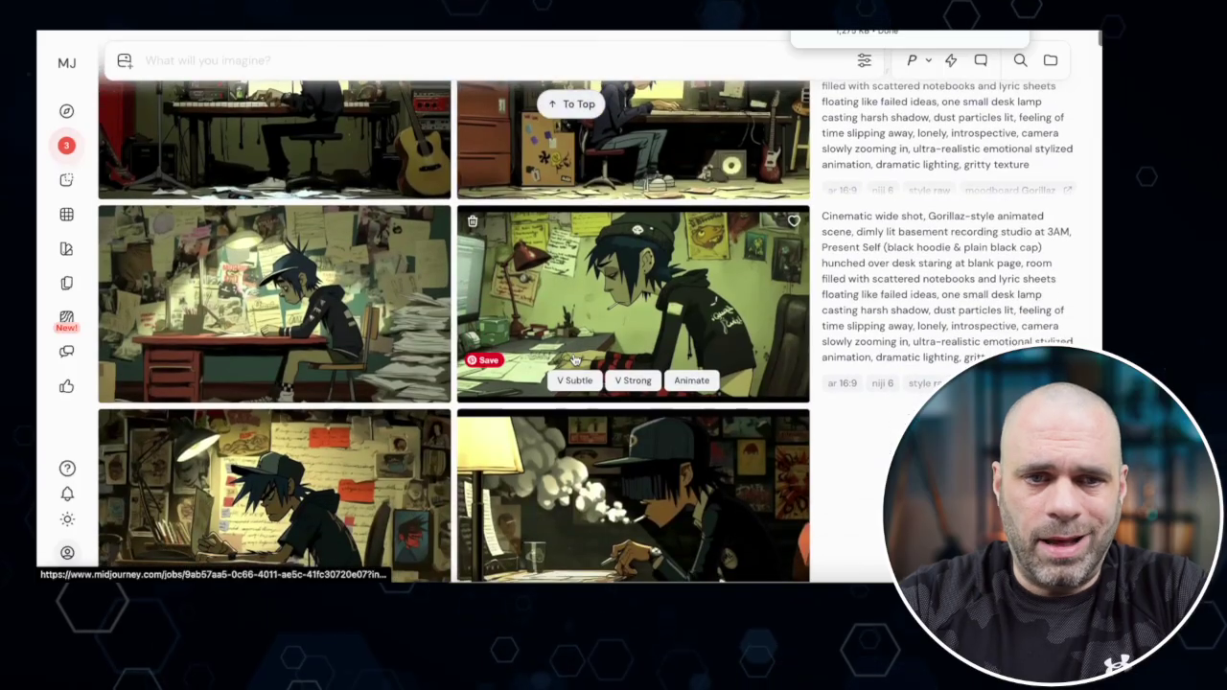
{"action": "scroll", "coordinate": [573, 358], "scroll_direction": "down", "scroll_amount": 1}
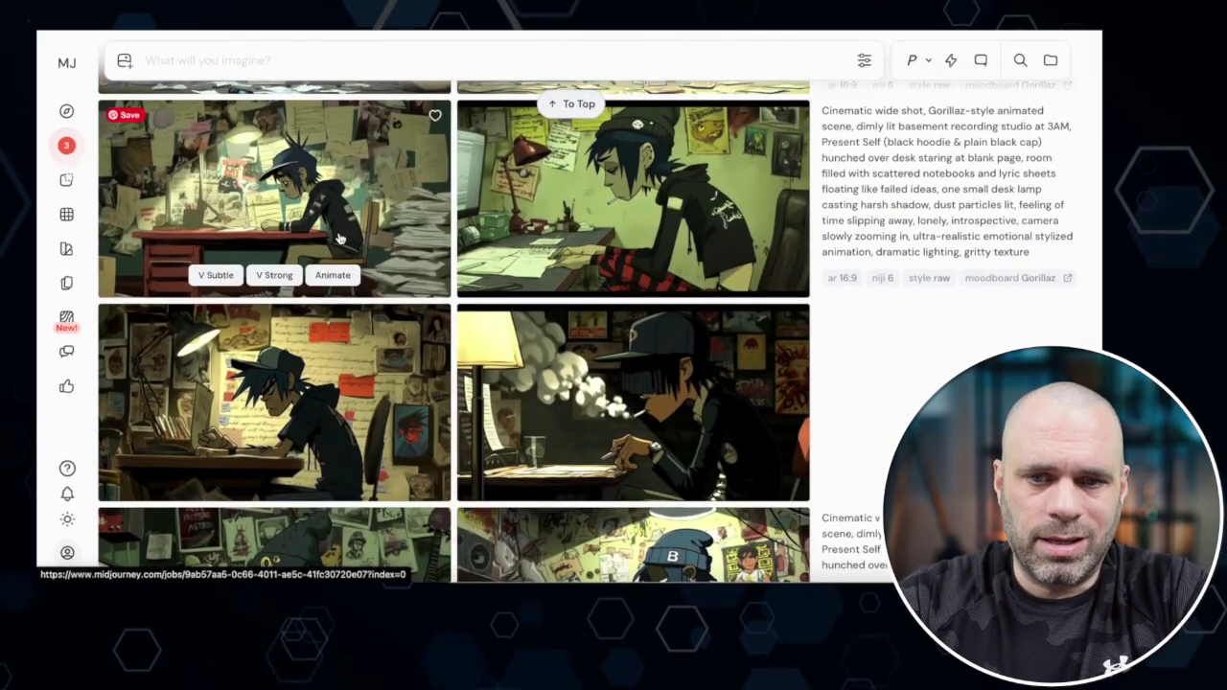
{"action": "scroll", "coordinate": [576, 407], "scroll_direction": "down", "scroll_amount": 8}
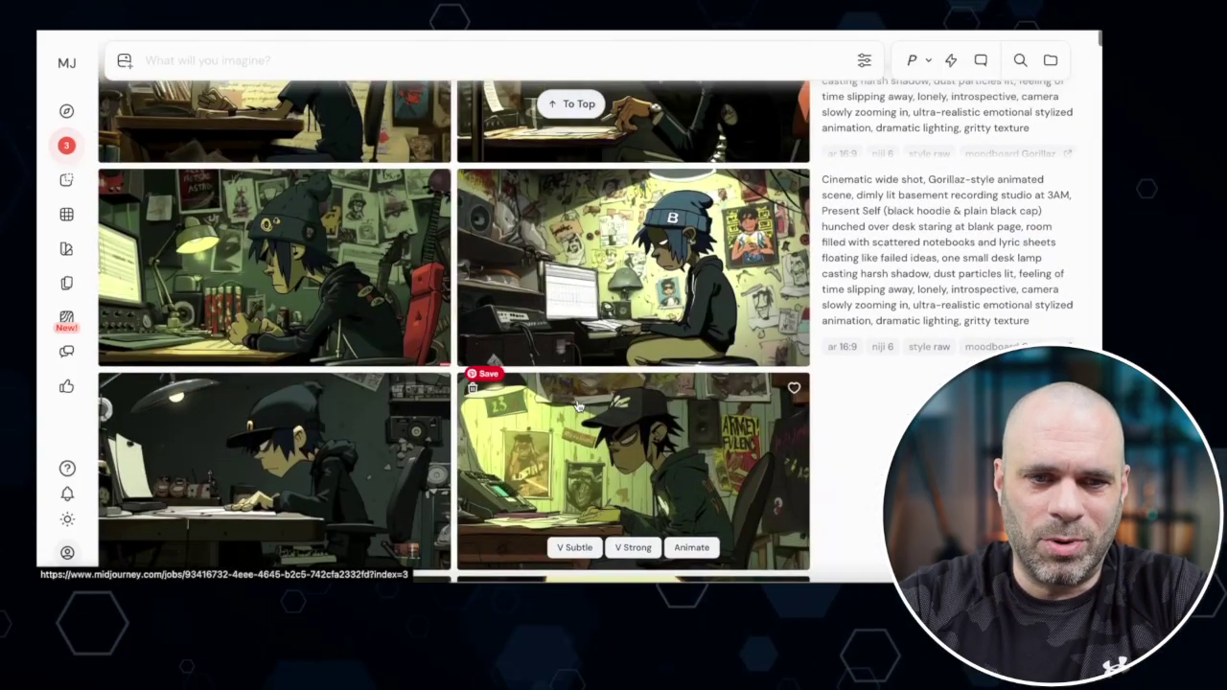
{"action": "scroll", "coordinate": [578, 407], "scroll_direction": "up", "scroll_amount": 1}
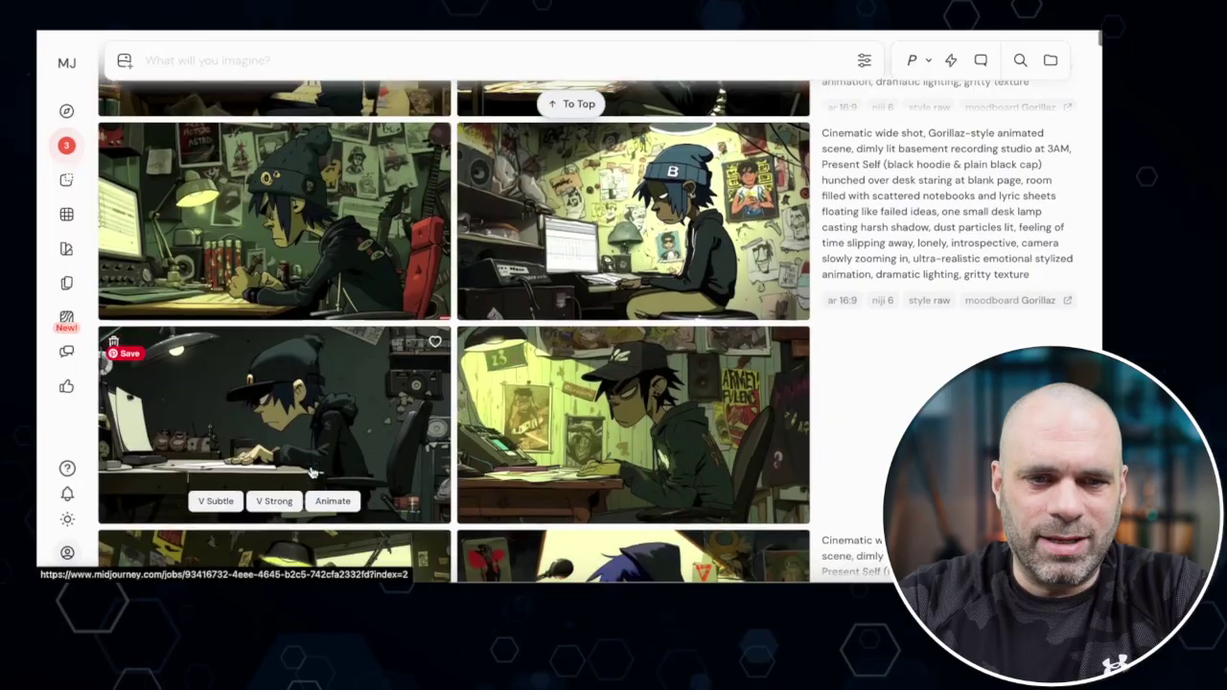
{"action": "right_click", "coordinate": [313, 467]}
{"action": "left_click", "coordinate": [362, 504]}
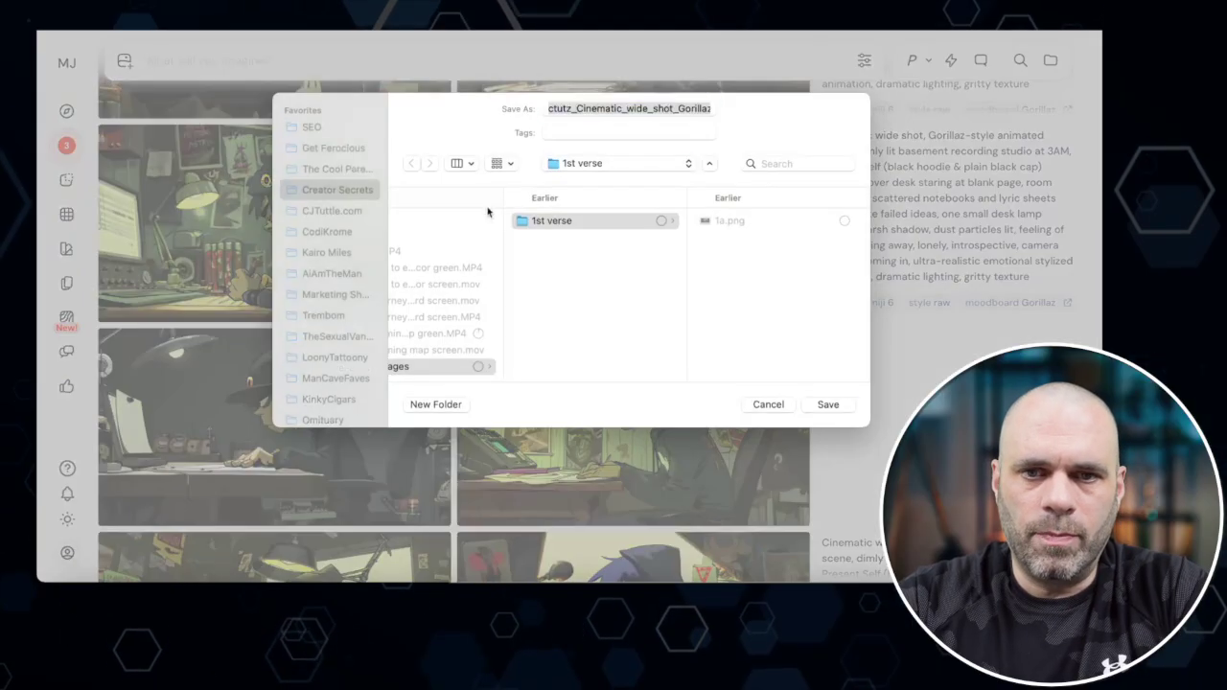
{"action": "type", "text": "1b"}
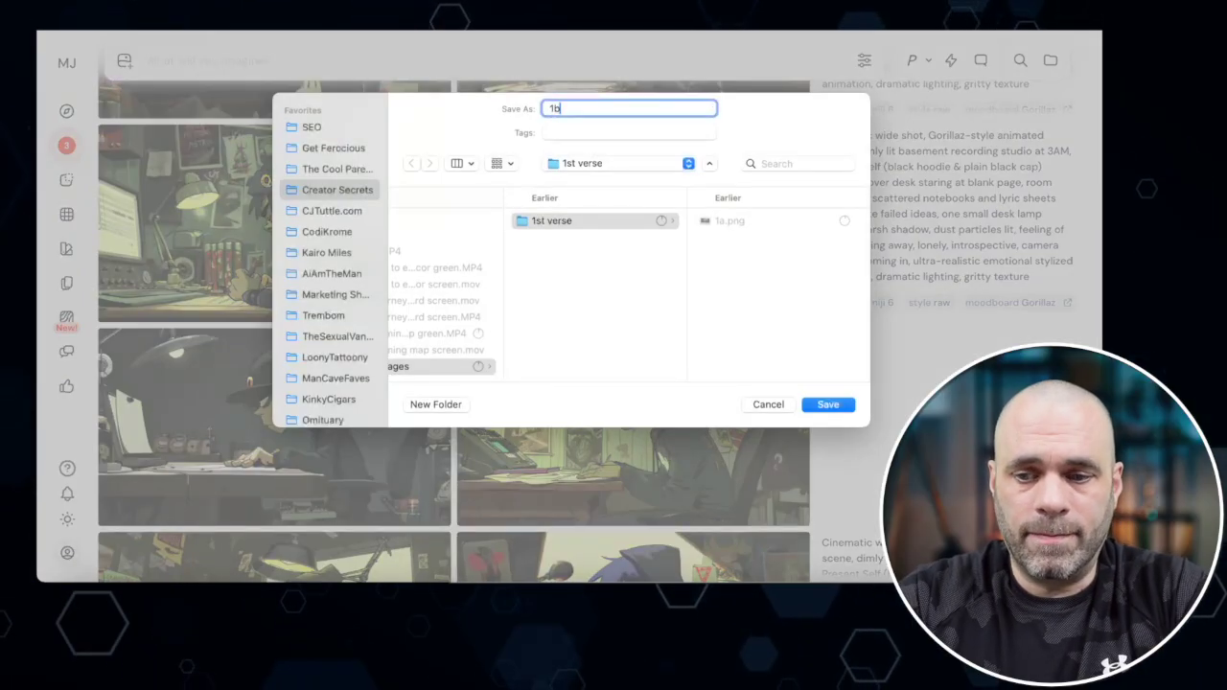
{"action": "key", "text": "Return"}
- Save the blue-haired hooded figure at the microphone as 1c, and start saving the image with the yellow sheet to the 1st verse folder
{"action": "scroll", "coordinate": [633, 238], "scroll_direction": "down", "scroll_amount": 3}
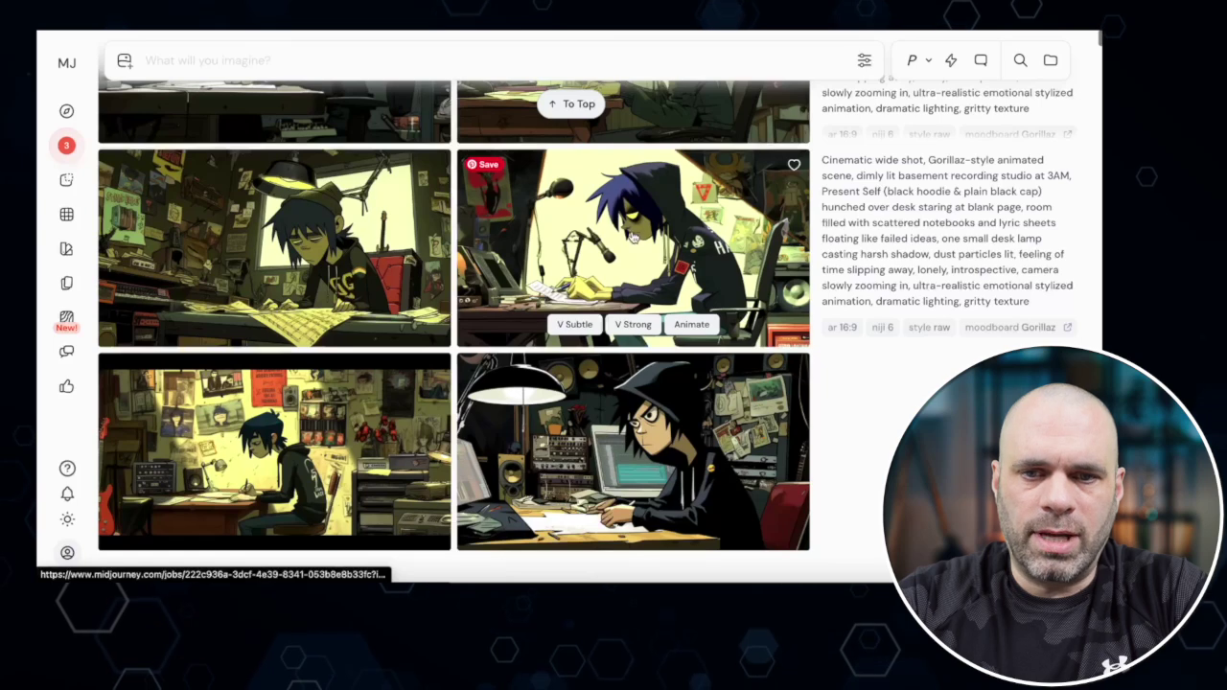
{"action": "right_click", "coordinate": [581, 272]}
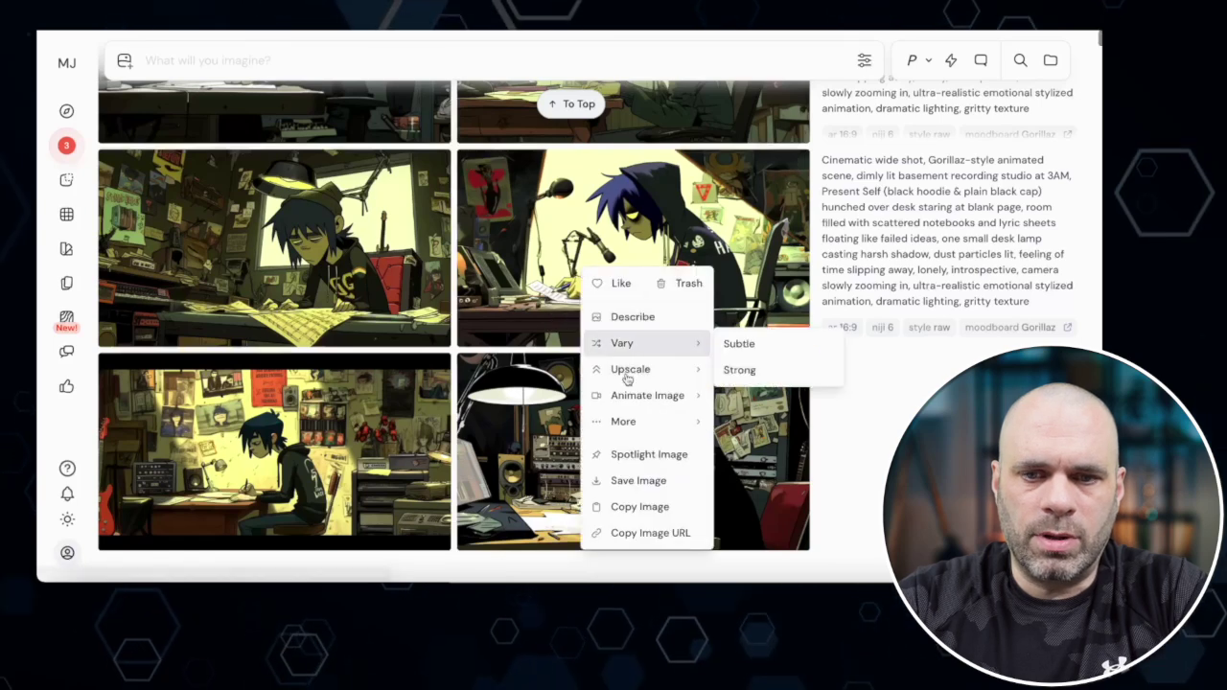
{"action": "left_click", "coordinate": [625, 481]}
{"action": "type", "text": "1c"}
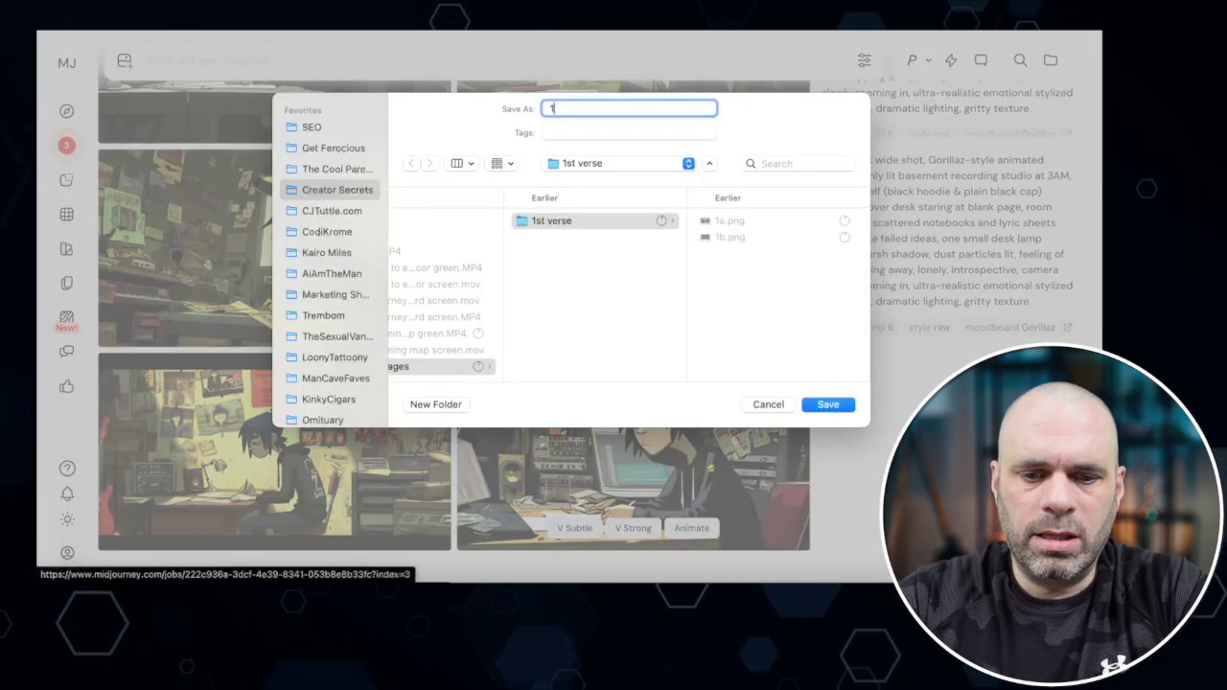
{"action": "key", "text": "Return"}
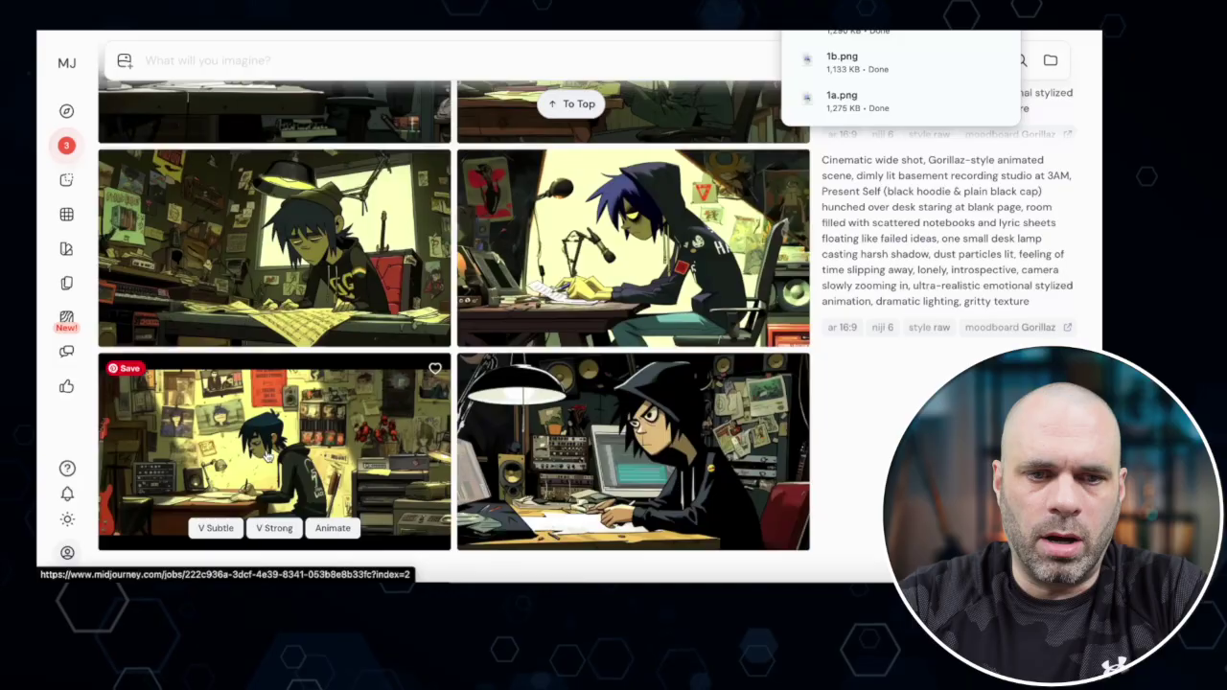
{"action": "right_click", "coordinate": [288, 248]}
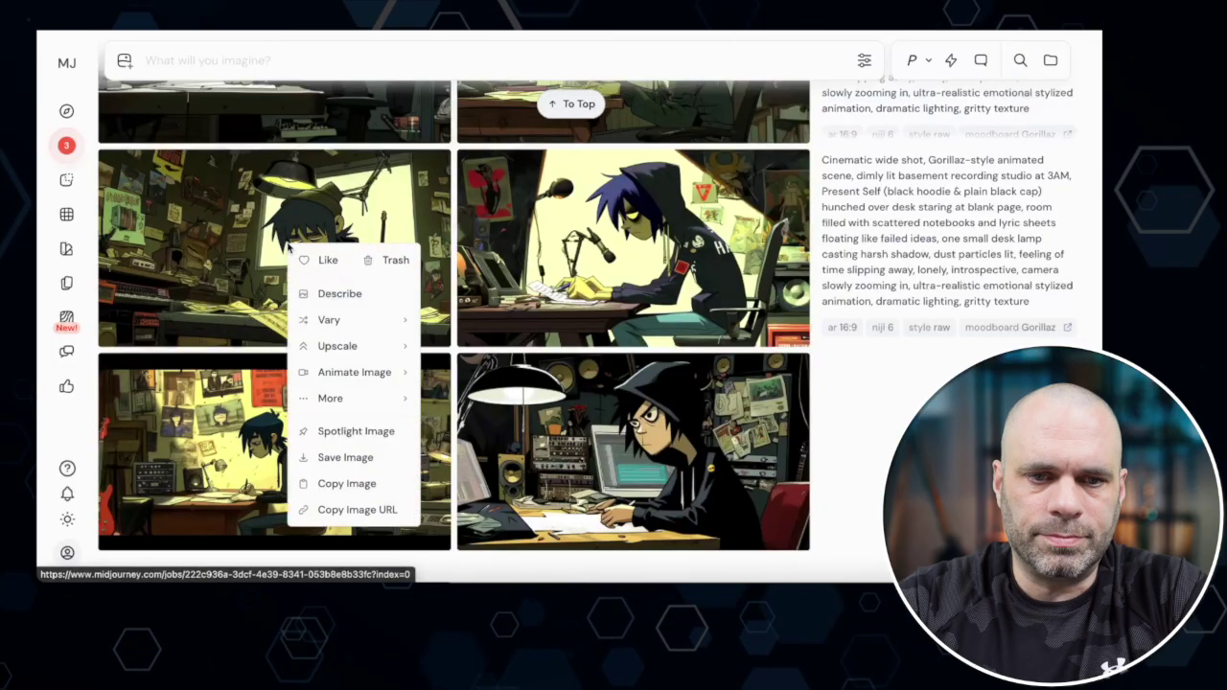
{"action": "left_click", "coordinate": [343, 457]}
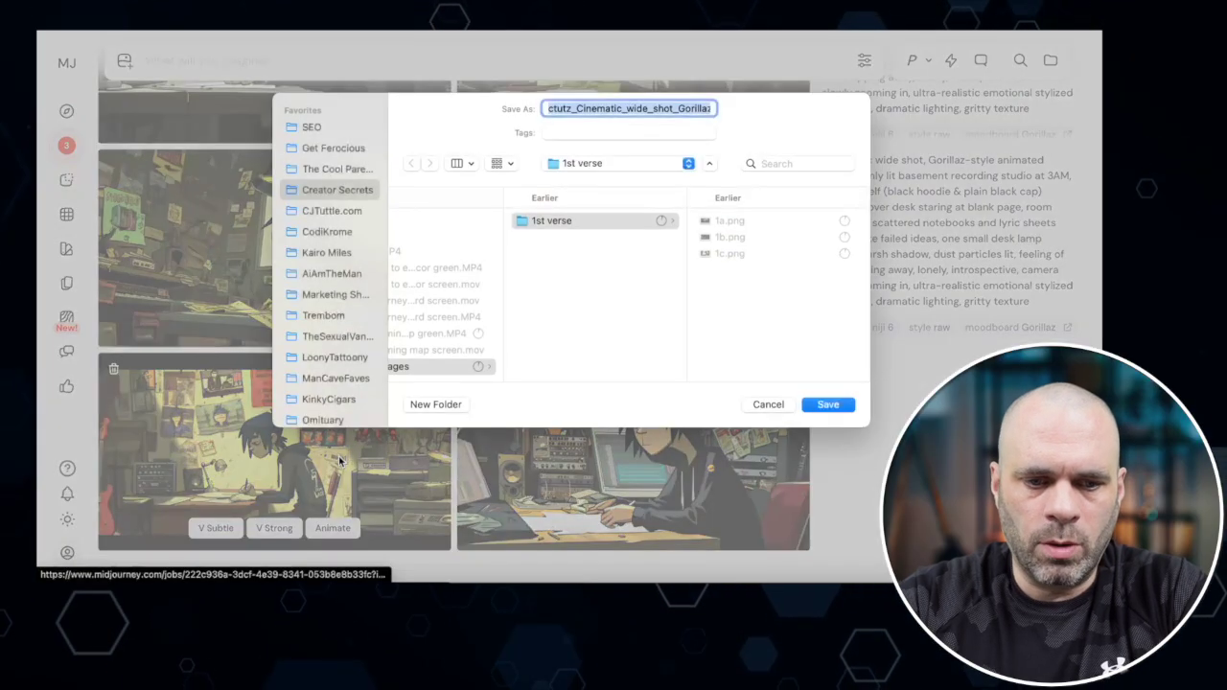
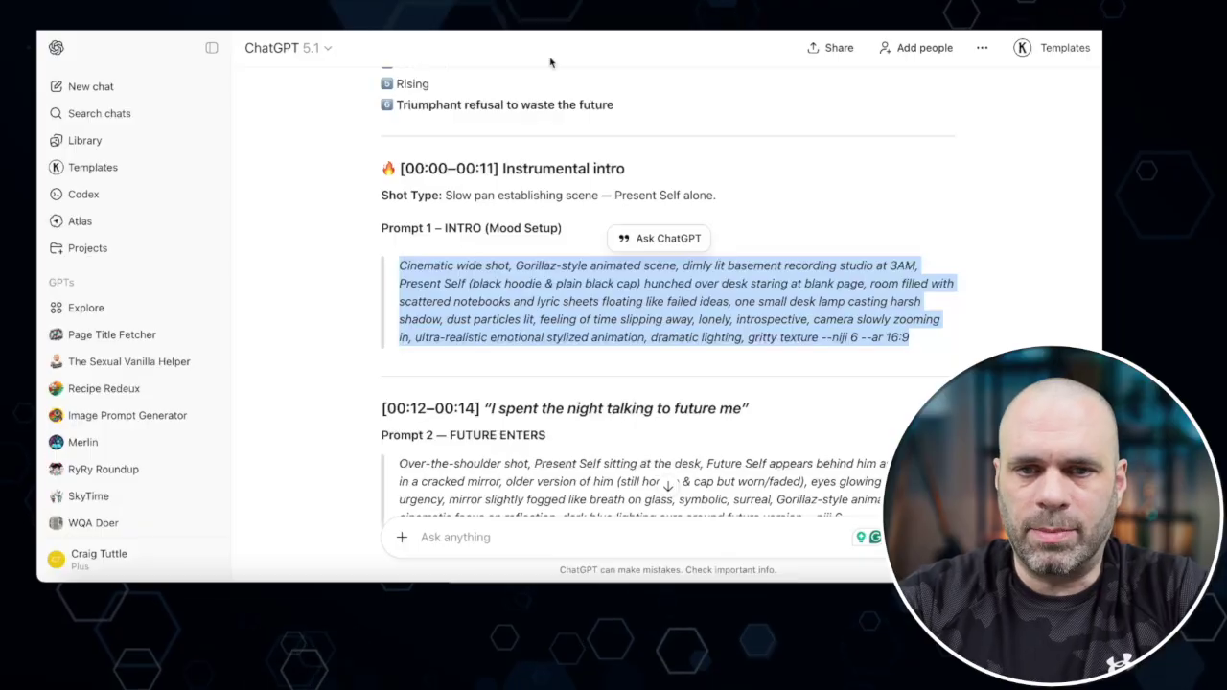
- In ChatGPT, write the message "Great. Workign on the first images now. here are the options I like."
{"action": "left_click", "coordinate": [460, 534]}
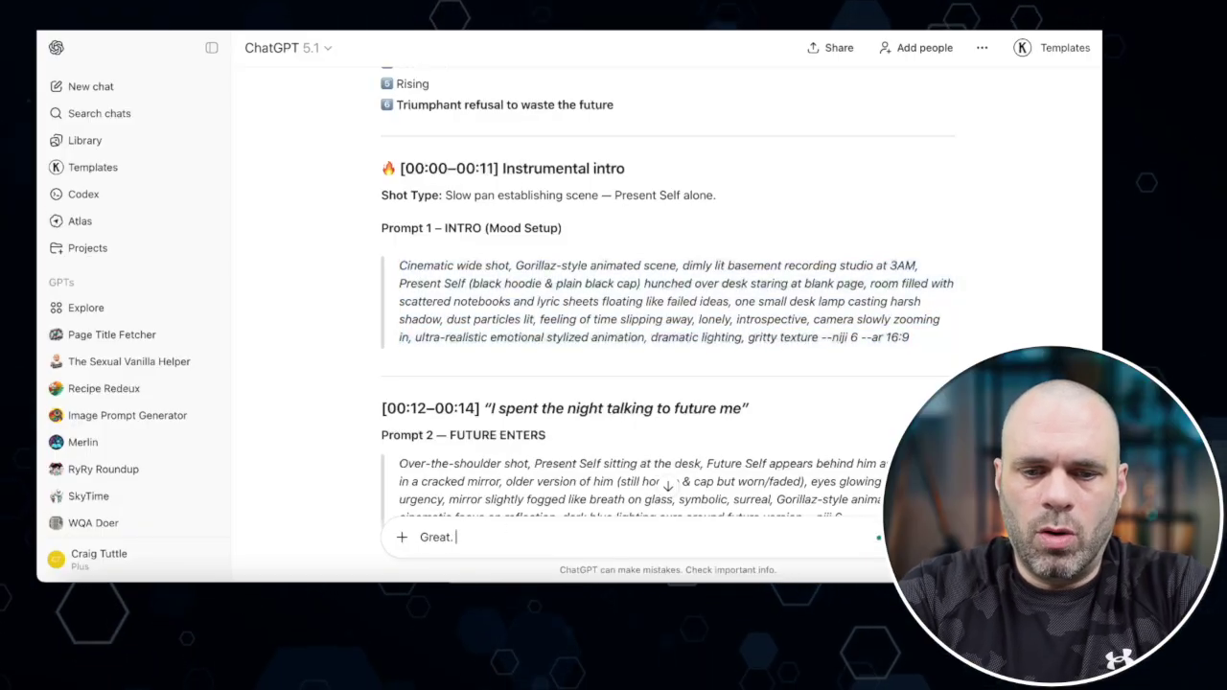
{"action": "type", "text": "Great. Workign on the"}
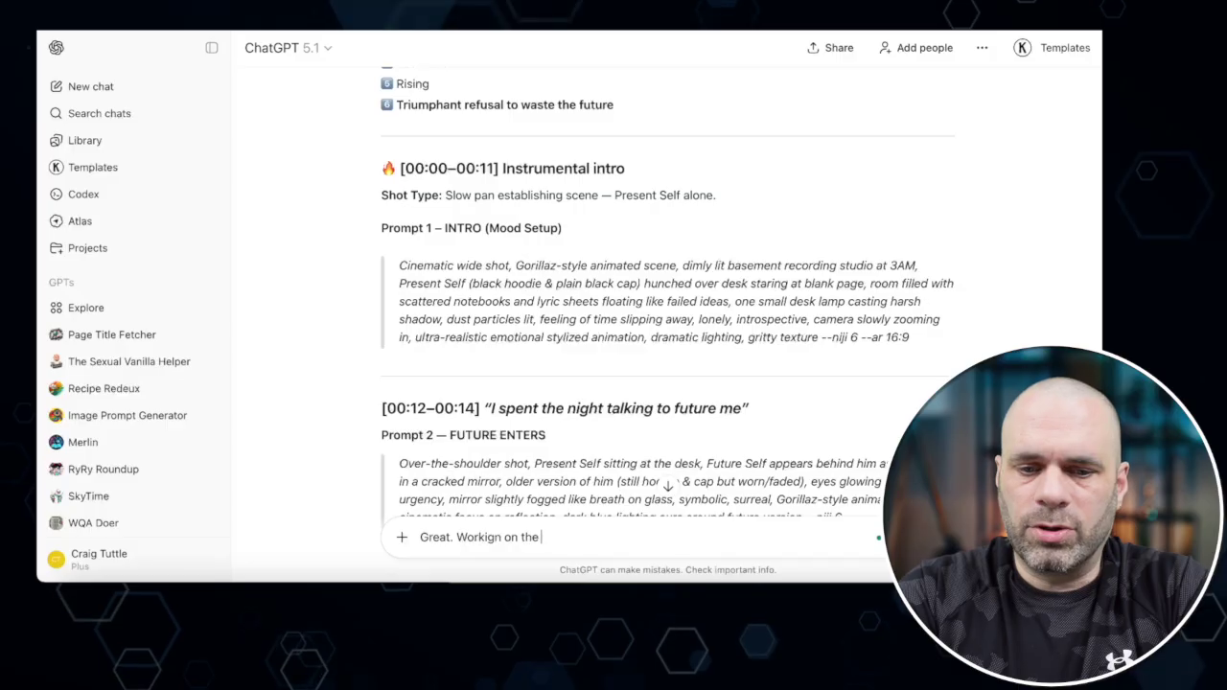
{"action": "type", "text": " first images now. here are the options I like."}
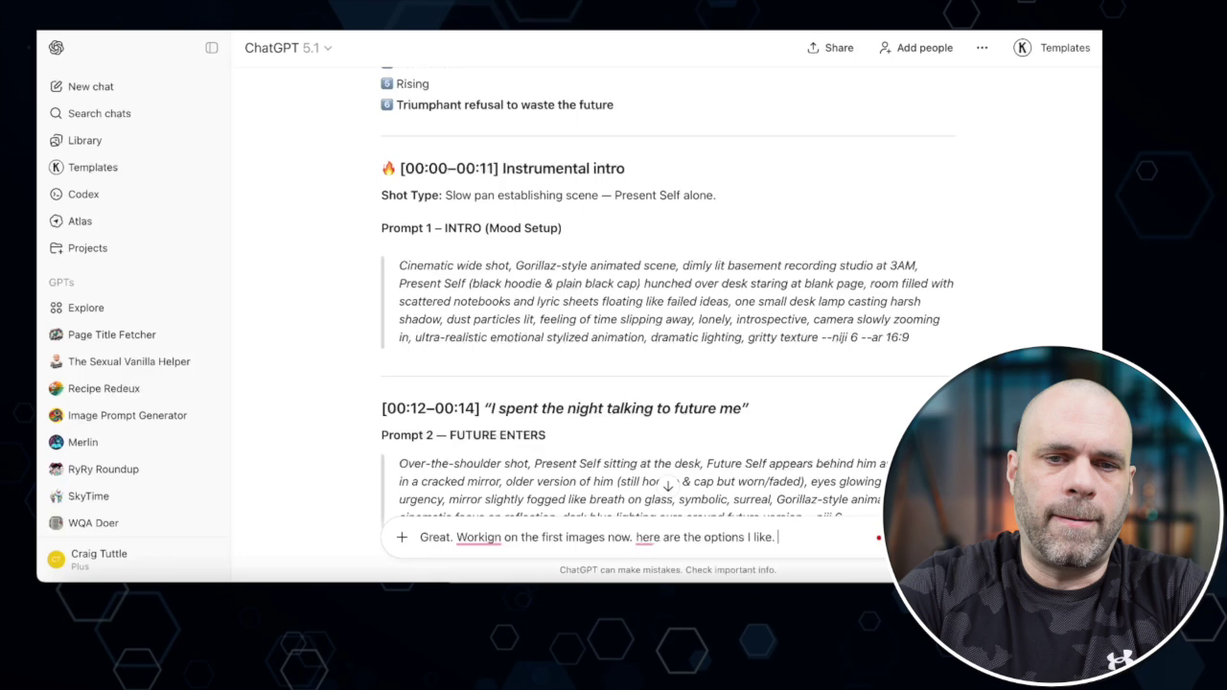
- Attach the four saved first-verse images to the message, submit it and read ChatGPT's evaluation of each image
{"action": "left_click", "coordinate": [73, 576]}
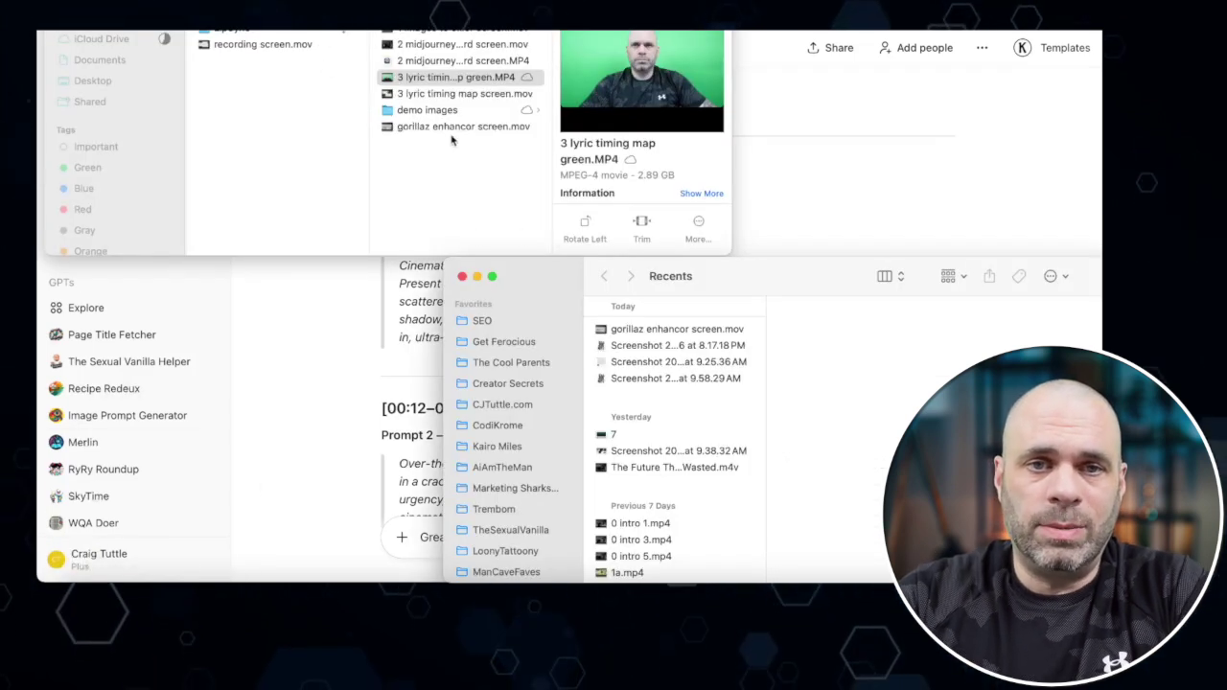
{"action": "left_click_drag", "start_coordinate": [641, 214], "coordinate": [461, 196]}
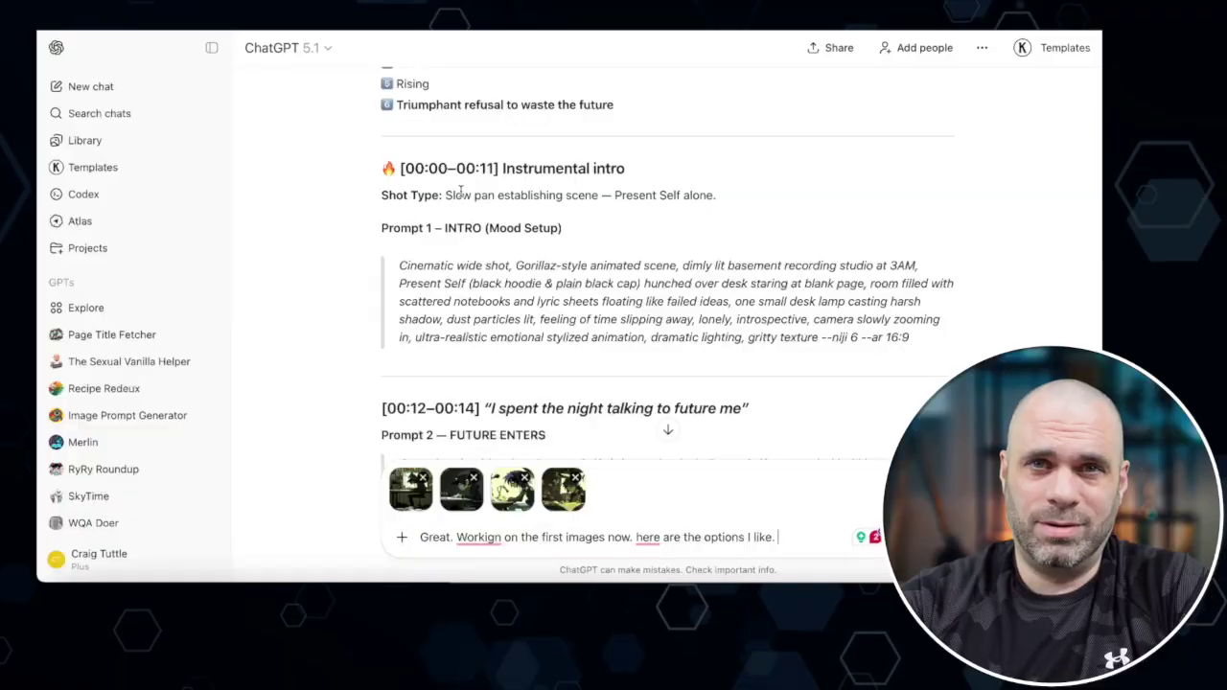
{"action": "key", "text": "Return"}
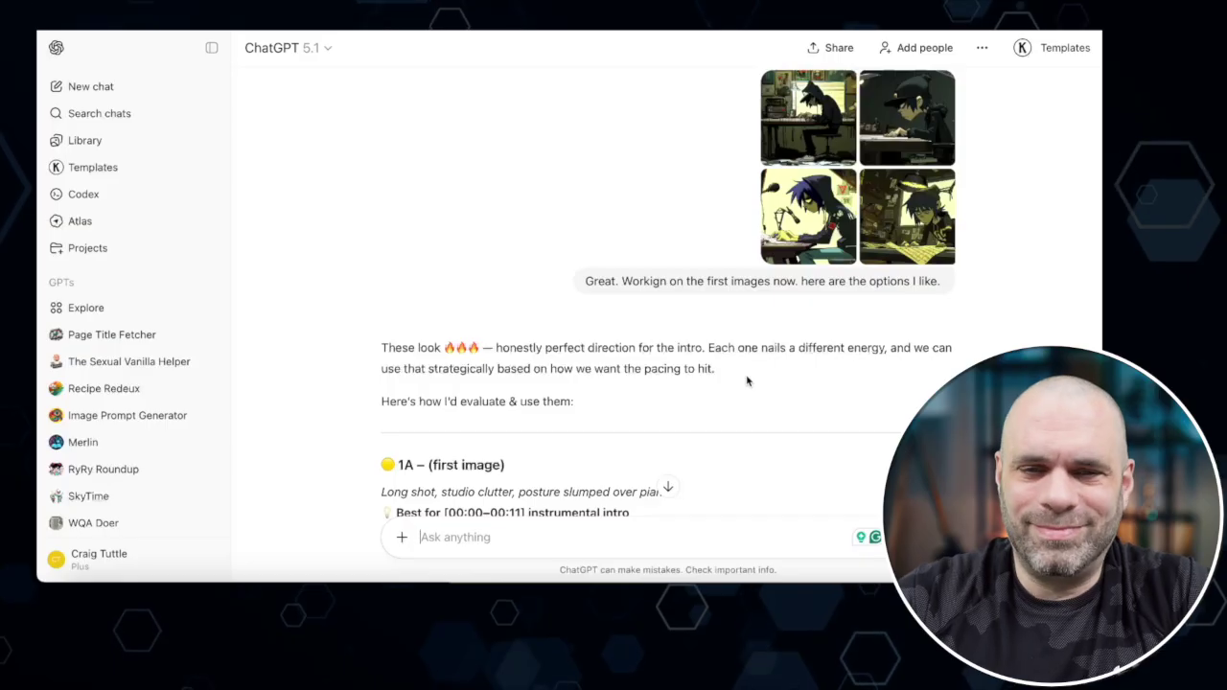
{"action": "scroll", "coordinate": [696, 292], "scroll_direction": "down", "scroll_amount": 3}
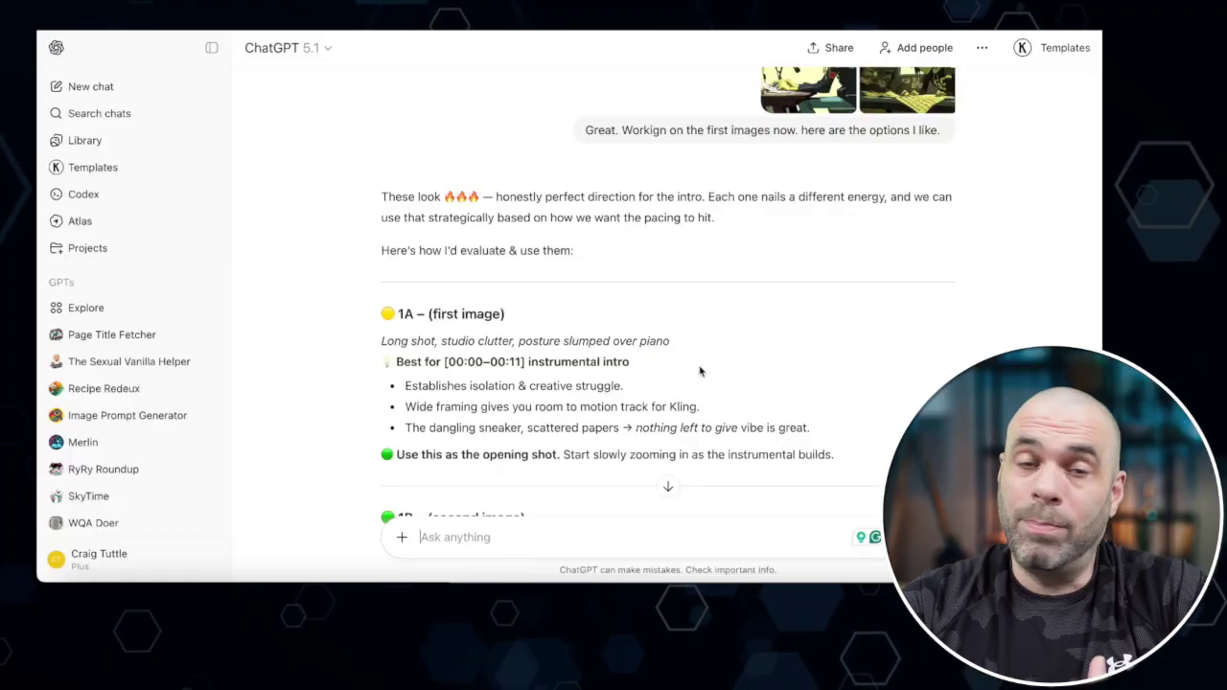
{"action": "scroll", "coordinate": [689, 323], "scroll_direction": "down", "scroll_amount": 4}
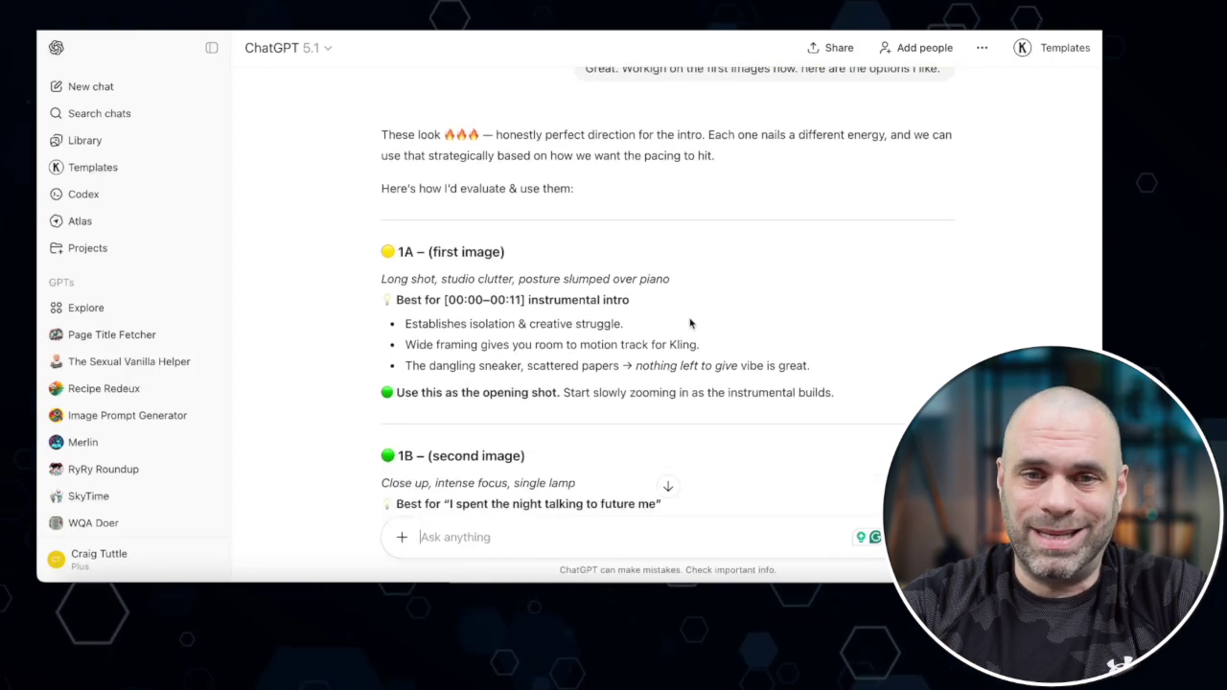
- Read the rest of the image evaluation, then send ChatGPT the message "Great. Give me the prompt for kling."
{"action": "scroll", "coordinate": [689, 323], "scroll_direction": "down", "scroll_amount": 15}
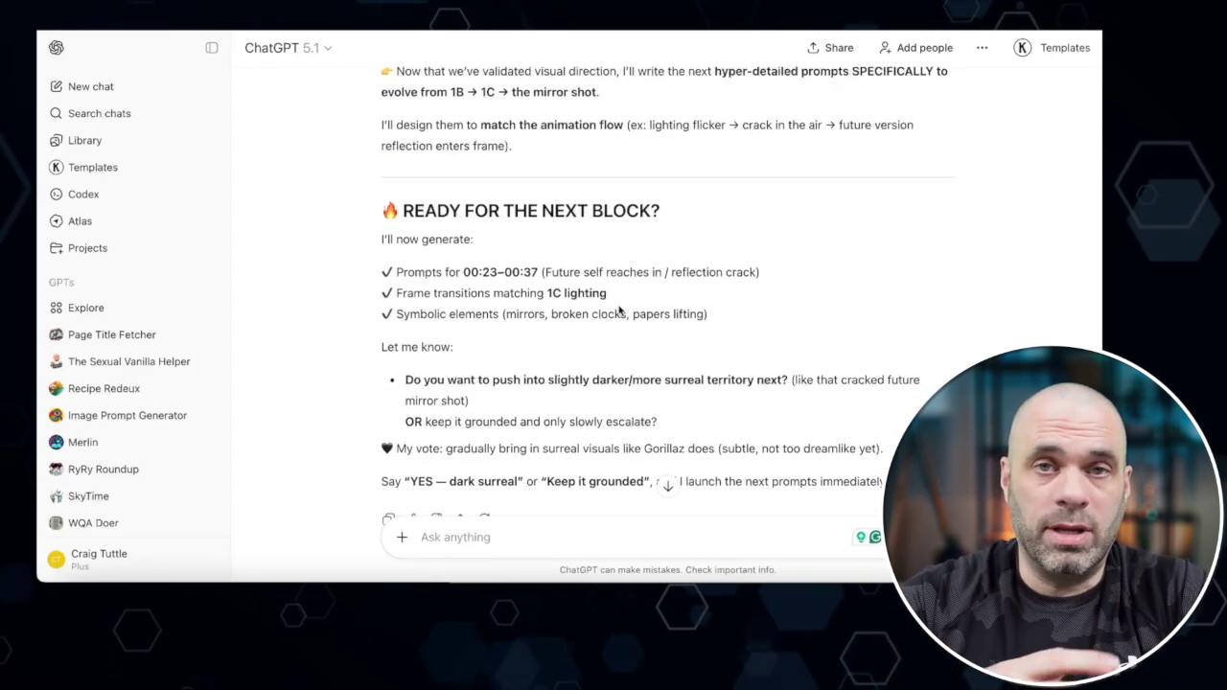
{"action": "scroll", "coordinate": [619, 309], "scroll_direction": "down", "scroll_amount": 3}
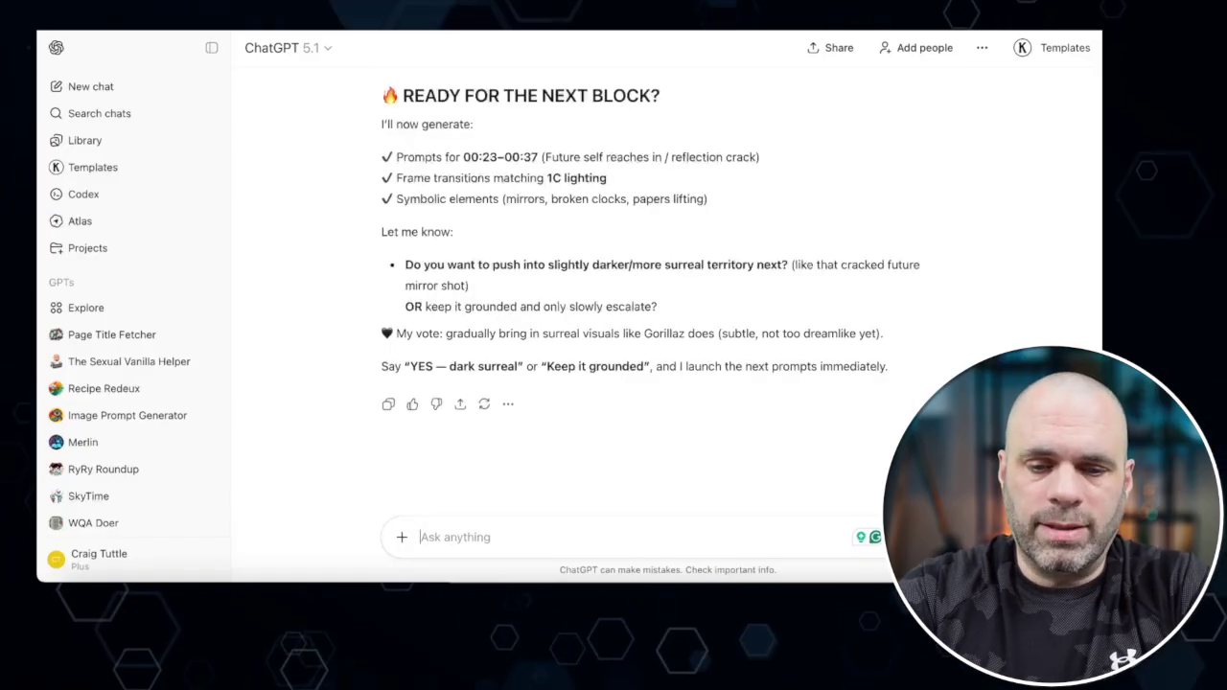
{"action": "type", "text": "Great. Giv"}
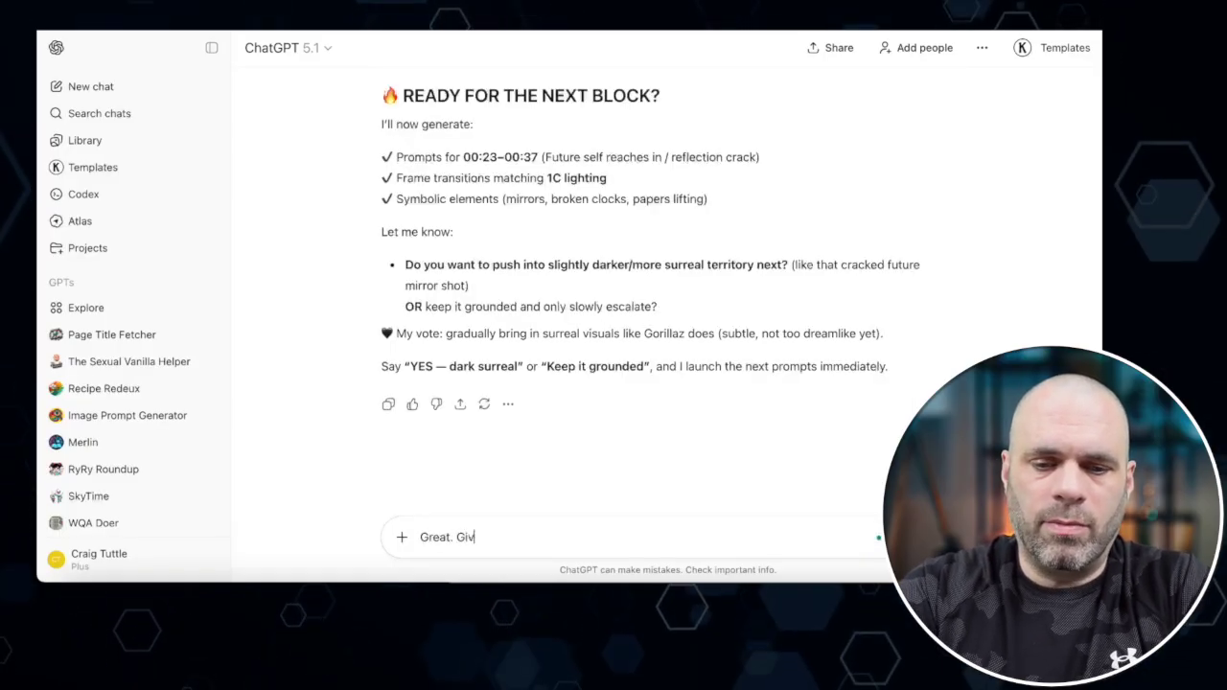
{"action": "type", "text": "e me the promp"}
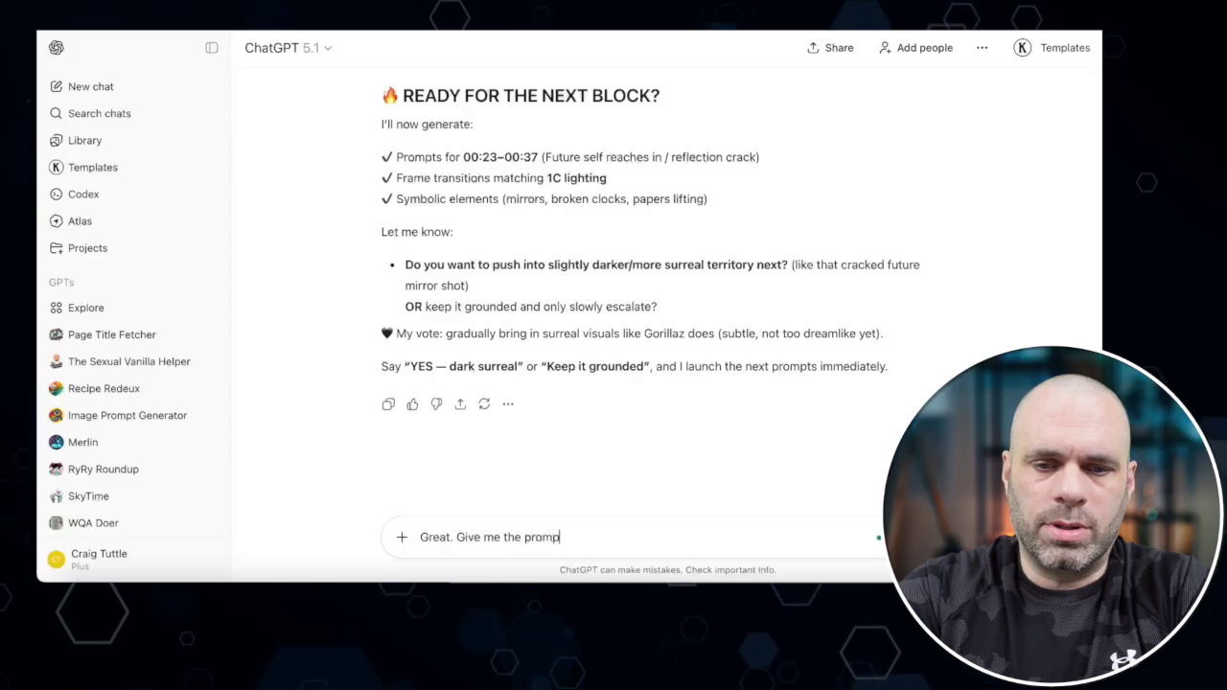
{"action": "type", "text": "t for kling."}
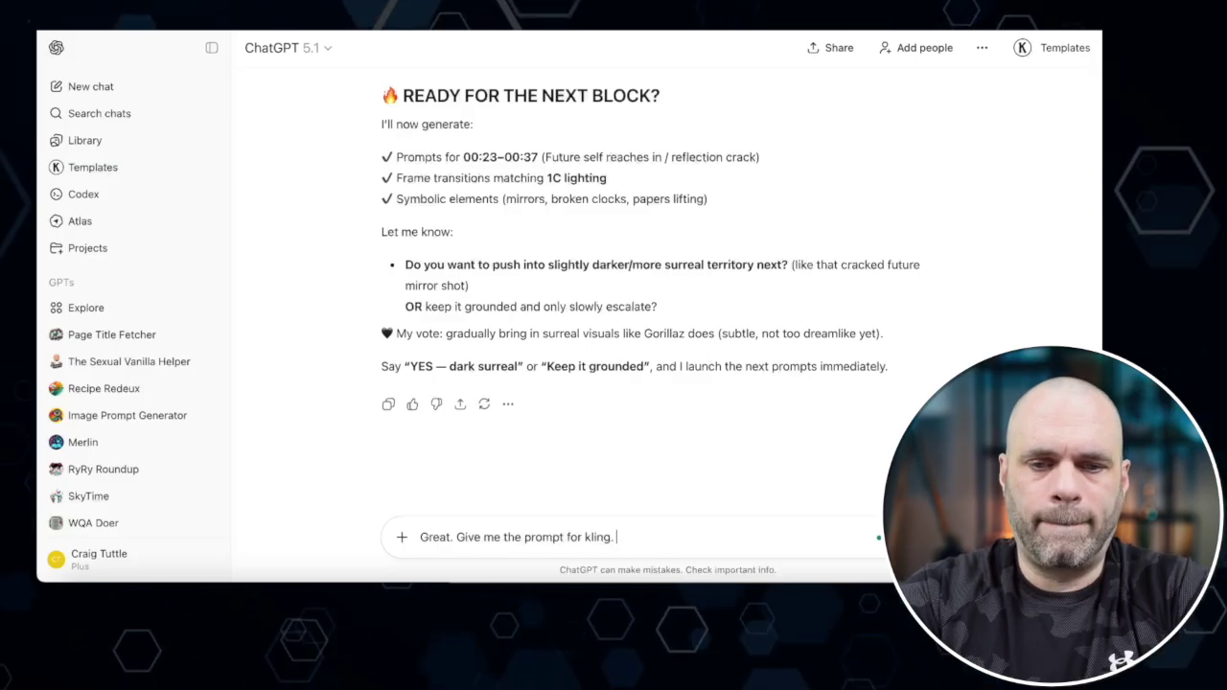
{"action": "key", "text": "Return"}
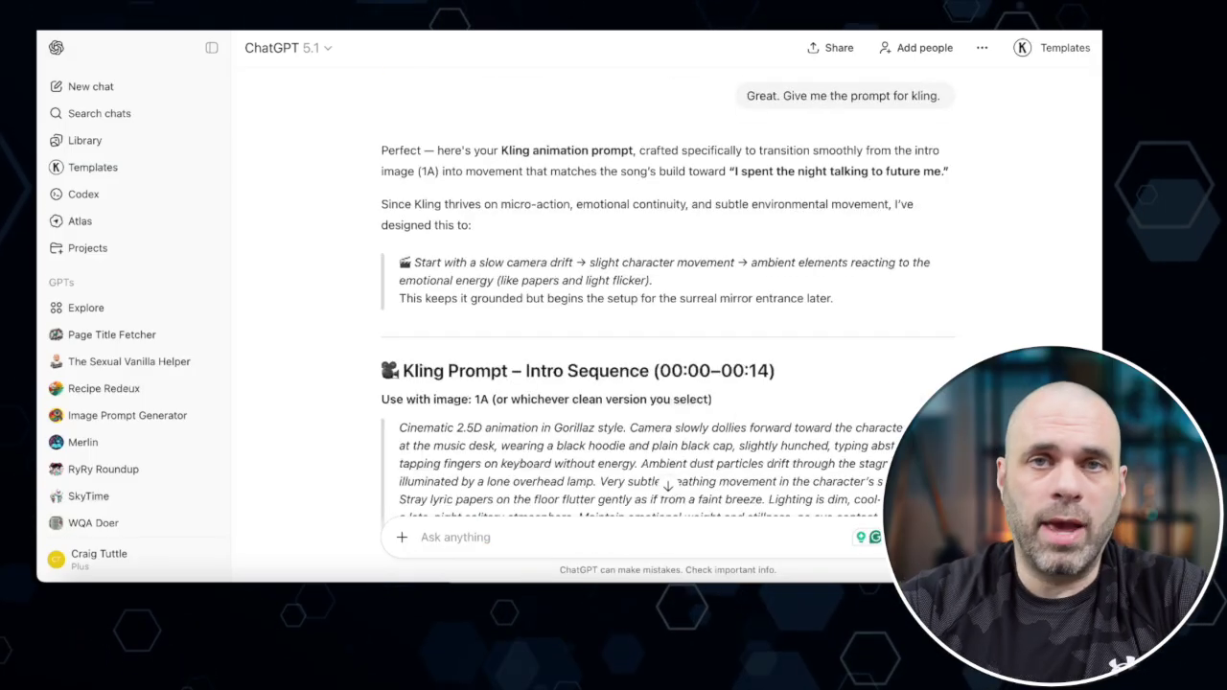
- Copy the Kling intro sequence prompt from ChatGPT and paste it as the Image to Video description in Kling's AI Video Generator
{"action": "scroll", "coordinate": [472, 303], "scroll_direction": "down", "scroll_amount": 3}
{"action": "triple_click", "coordinate": [512, 234]}
{"action": "key", "text": "ctrl+c"}
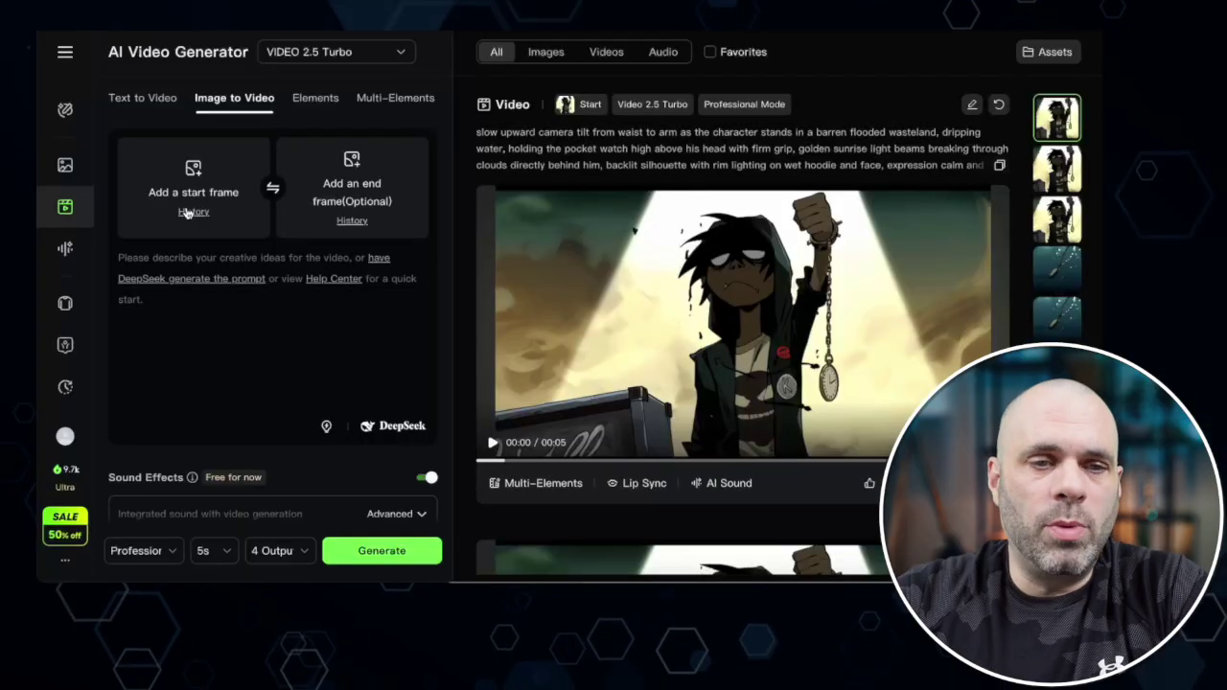
{"action": "left_click", "coordinate": [167, 255]}
{"action": "key", "text": "ctrl+v"}
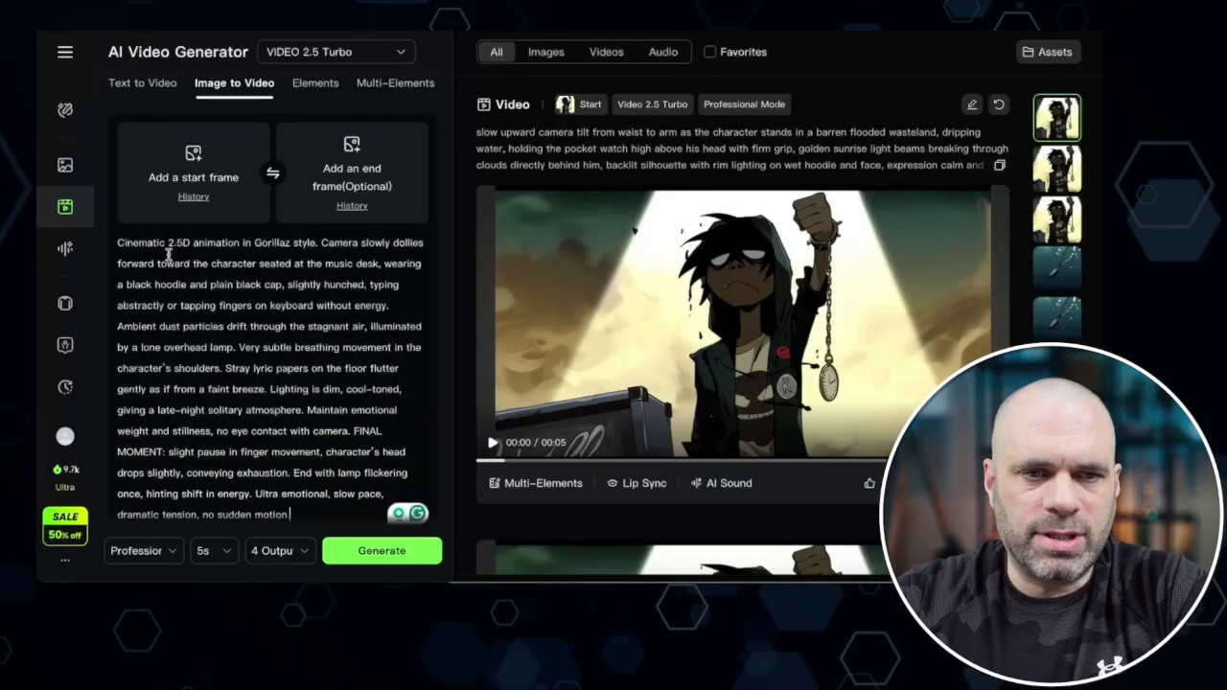
- Set the video length to 10s, add the hooded figure at the keyboard as the start frame, and generate the video
{"action": "scroll", "coordinate": [264, 326], "scroll_direction": "up", "scroll_amount": 1}
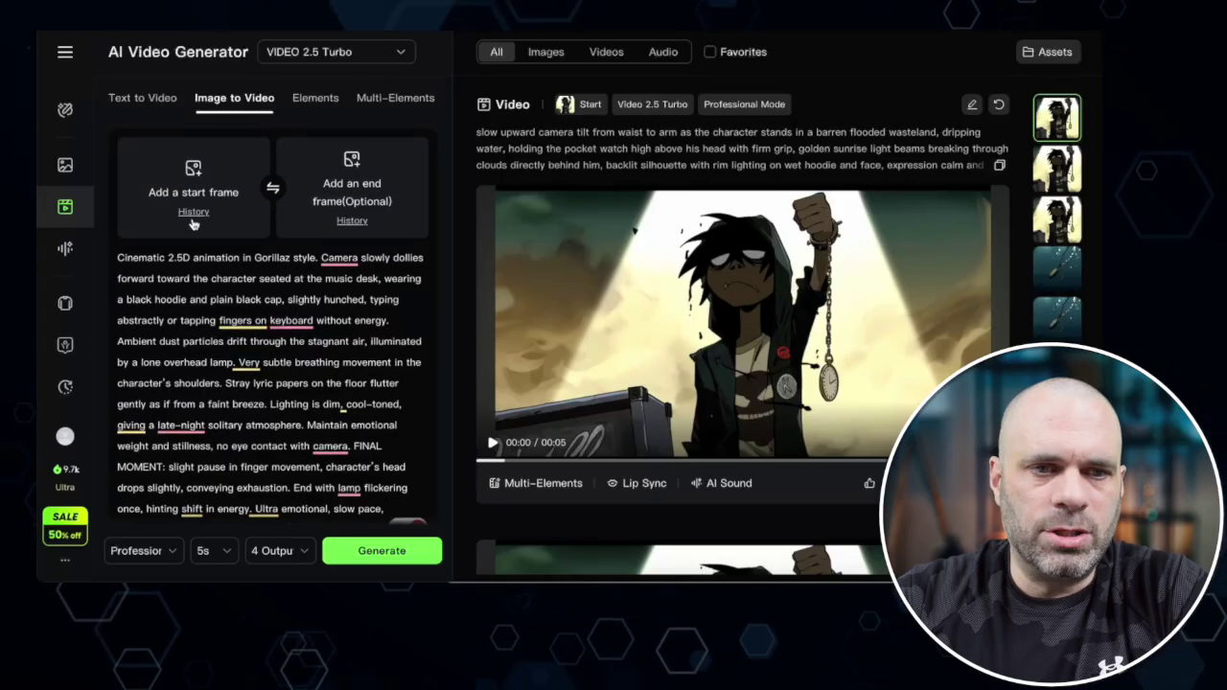
{"action": "left_click", "coordinate": [214, 551]}
{"action": "left_click", "coordinate": [211, 510]}
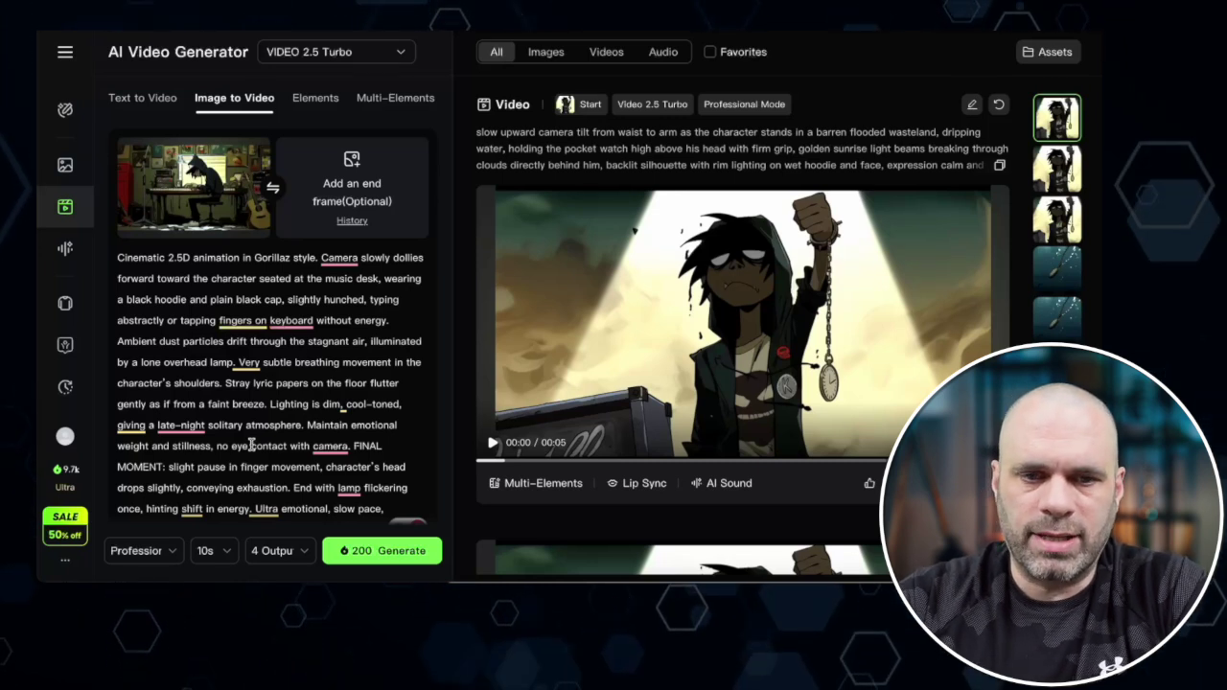
{"action": "left_click", "coordinate": [374, 552]}
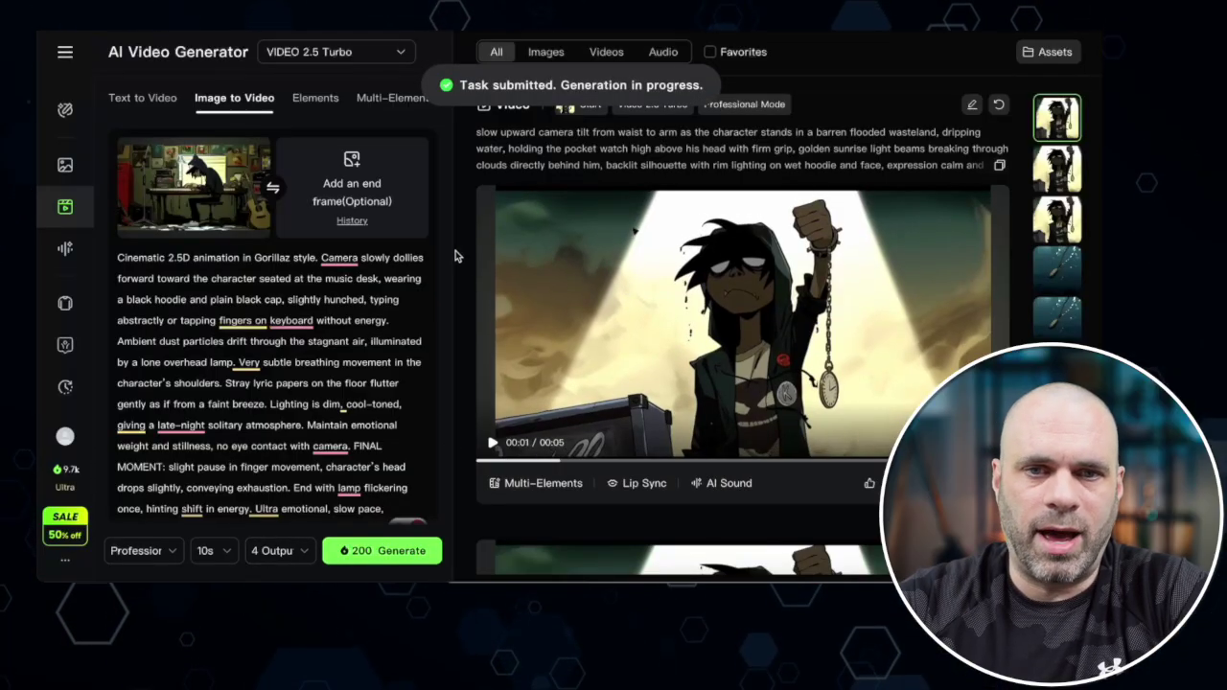
- Find the "Prompt 2 — FUTURE ENTERS" text in ChatGPT and enter it as the Midjourney prompt without its niji parameter
{"action": "mouse_move", "coordinate": [630, 132]}
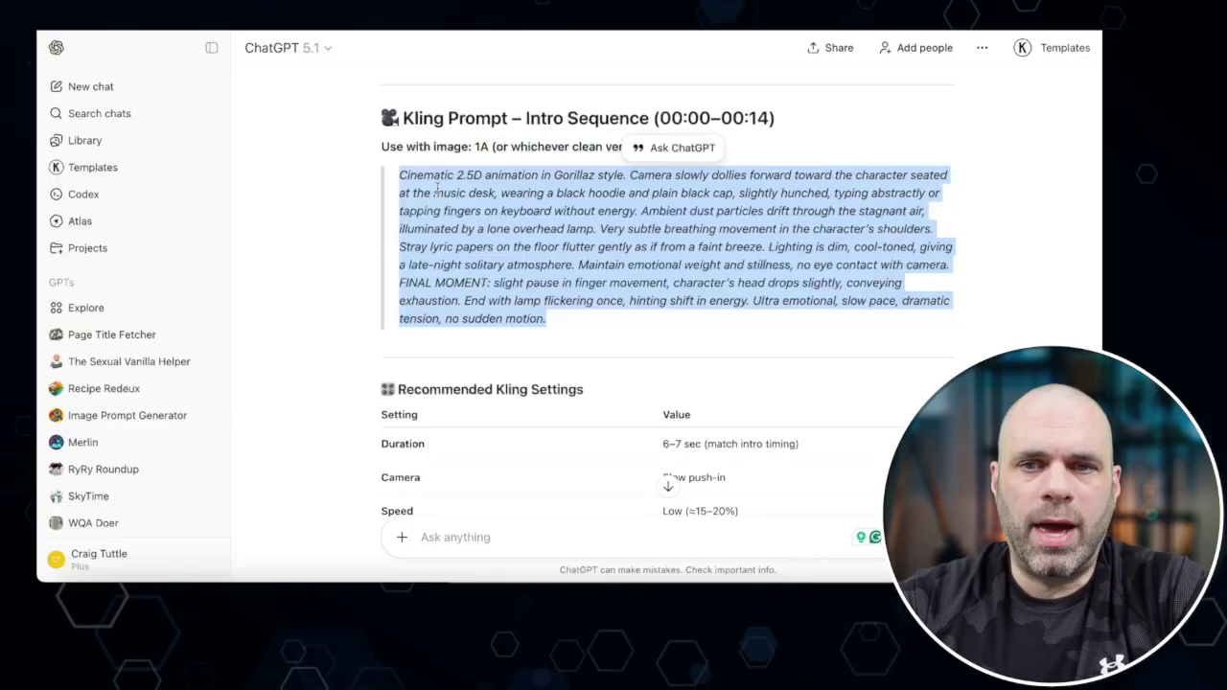
{"action": "scroll", "coordinate": [436, 189], "scroll_direction": "up", "scroll_amount": 20}
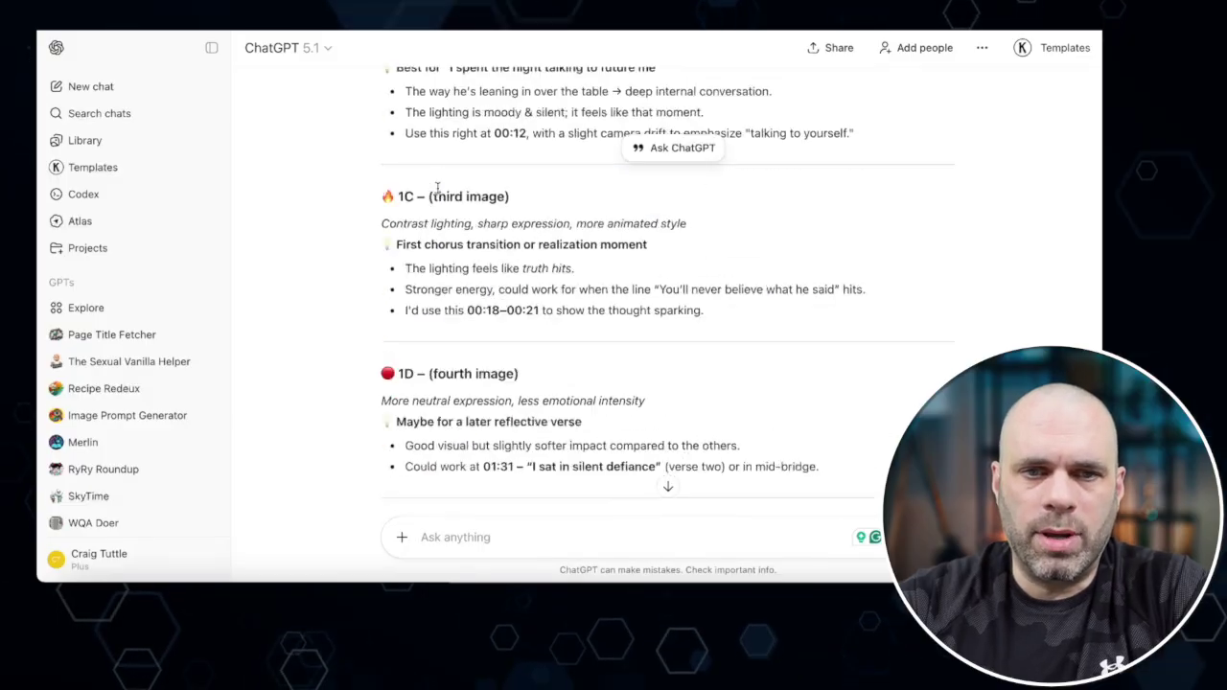
{"action": "scroll", "coordinate": [436, 189], "scroll_direction": "up", "scroll_amount": 20}
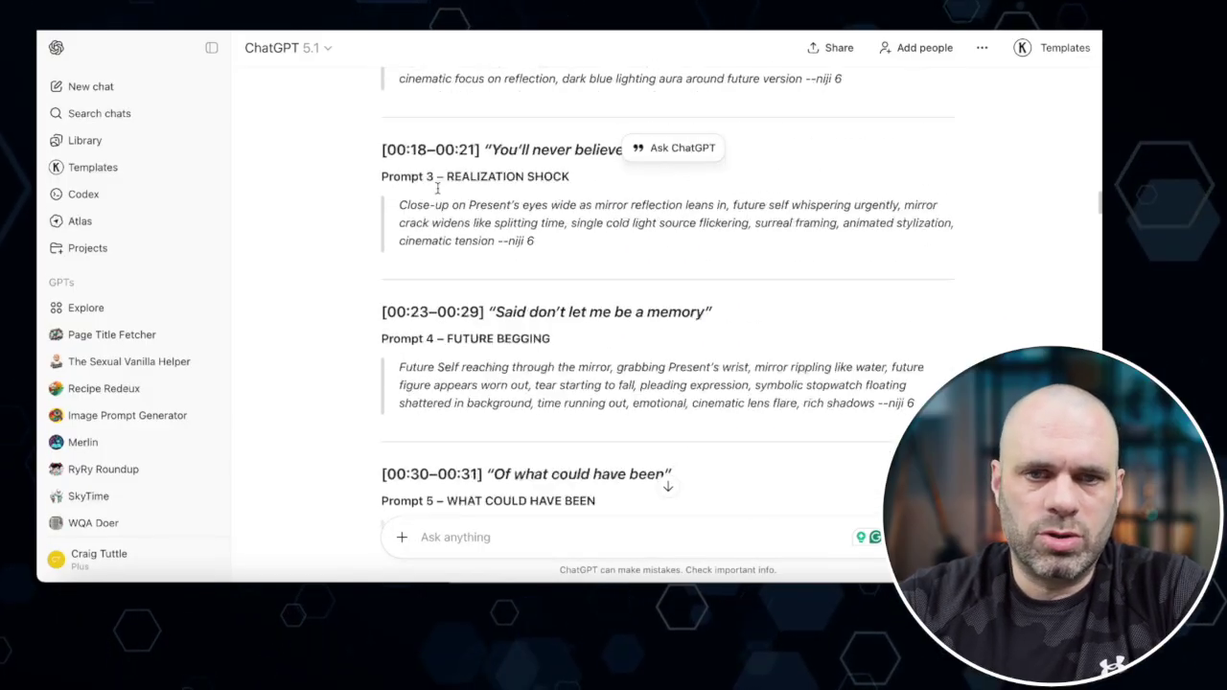
{"action": "scroll", "coordinate": [437, 189], "scroll_direction": "down", "scroll_amount": 1}
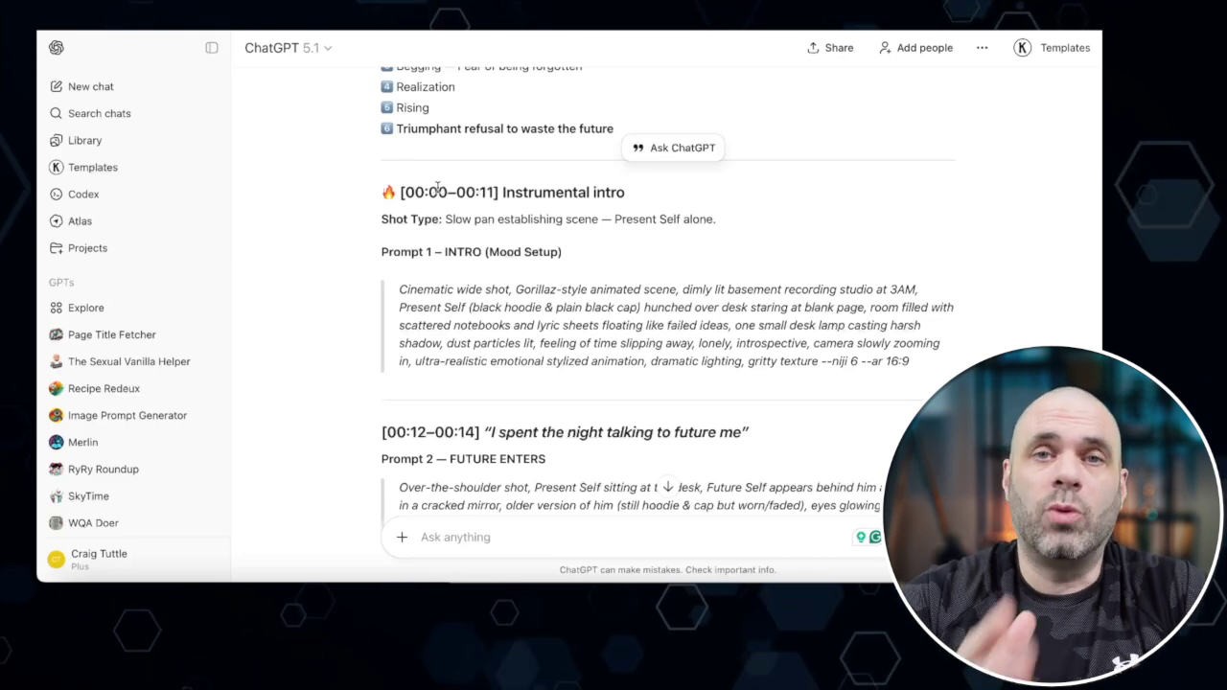
{"action": "scroll", "coordinate": [437, 187], "scroll_direction": "down", "scroll_amount": 2}
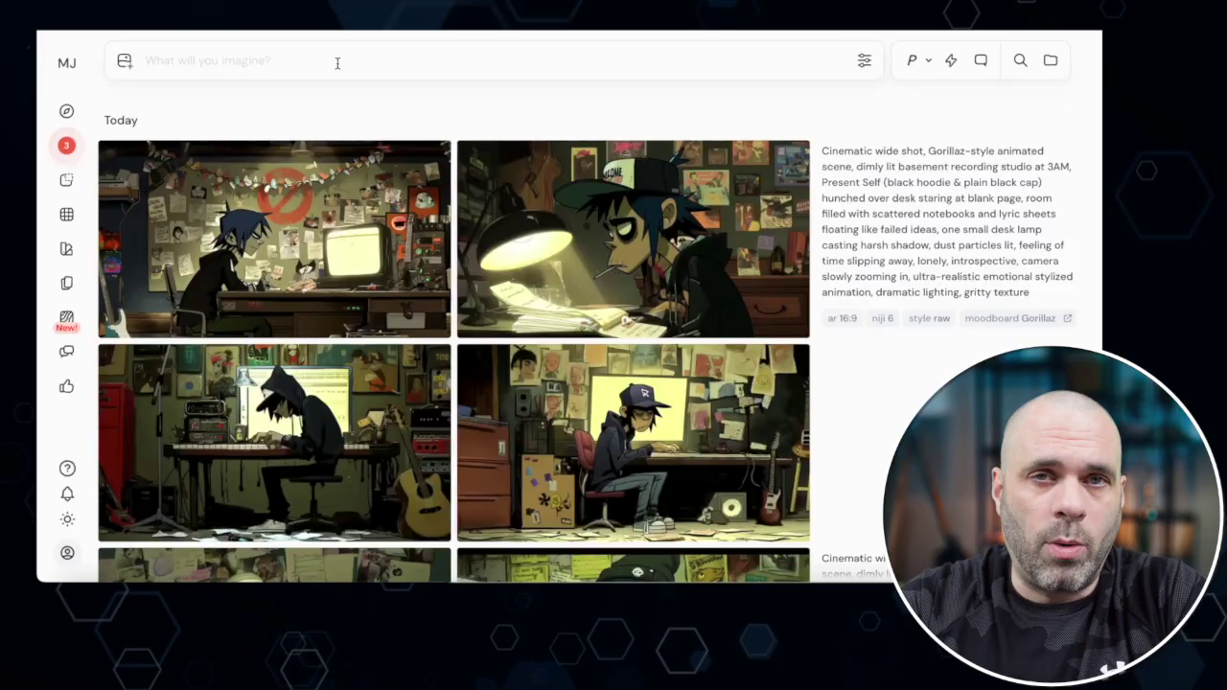
{"action": "left_click", "coordinate": [325, 60]}
{"action": "type", "text": "Over-the-shoulder shot, Present Self sitting at the desk, Future Self appears behind him as reflection in a cracked mirror, older version of him (still hoodie & cap but worn/faded), eyes glowing faintly with urgency, mirror slightly fogged like breath on glass, symbolic, surreal, Gorillaz-style animation, cinematic focus on reflection, dark blue lighting aura around future version --niji 6"}
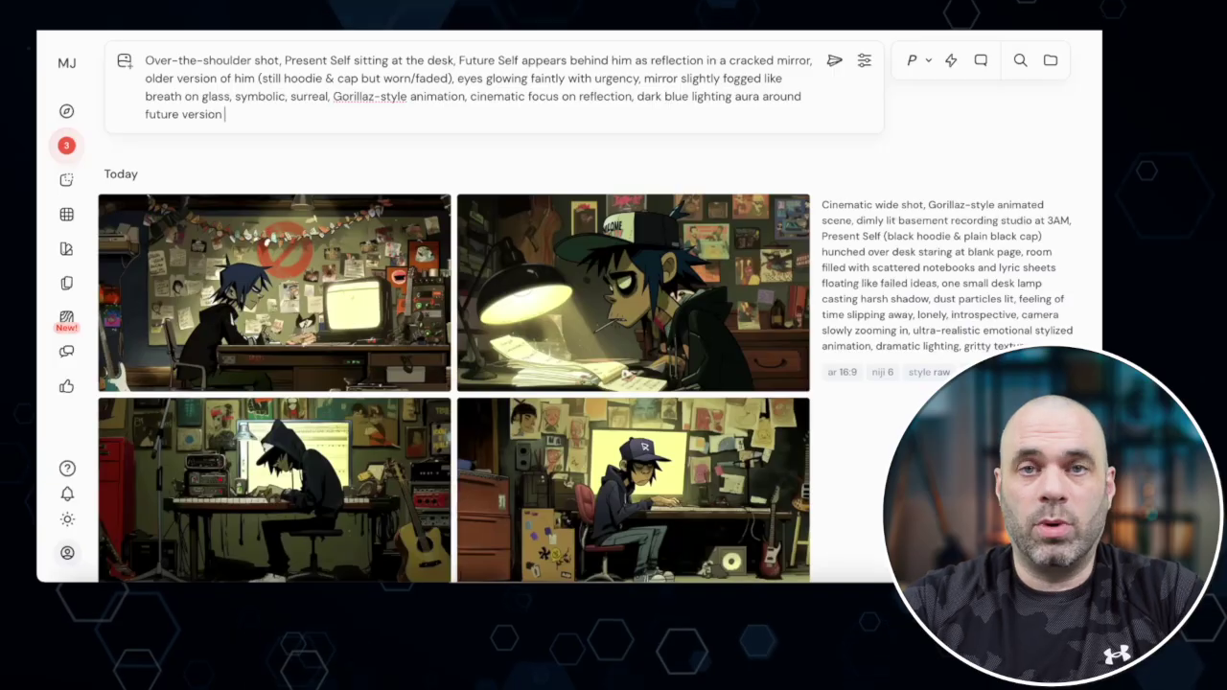
- Add the previous job's 16:9 aspect ratio, niji 6, raw style and Gorillaz moodboard to the prompt and submit it
{"action": "left_click", "coordinate": [840, 373]}
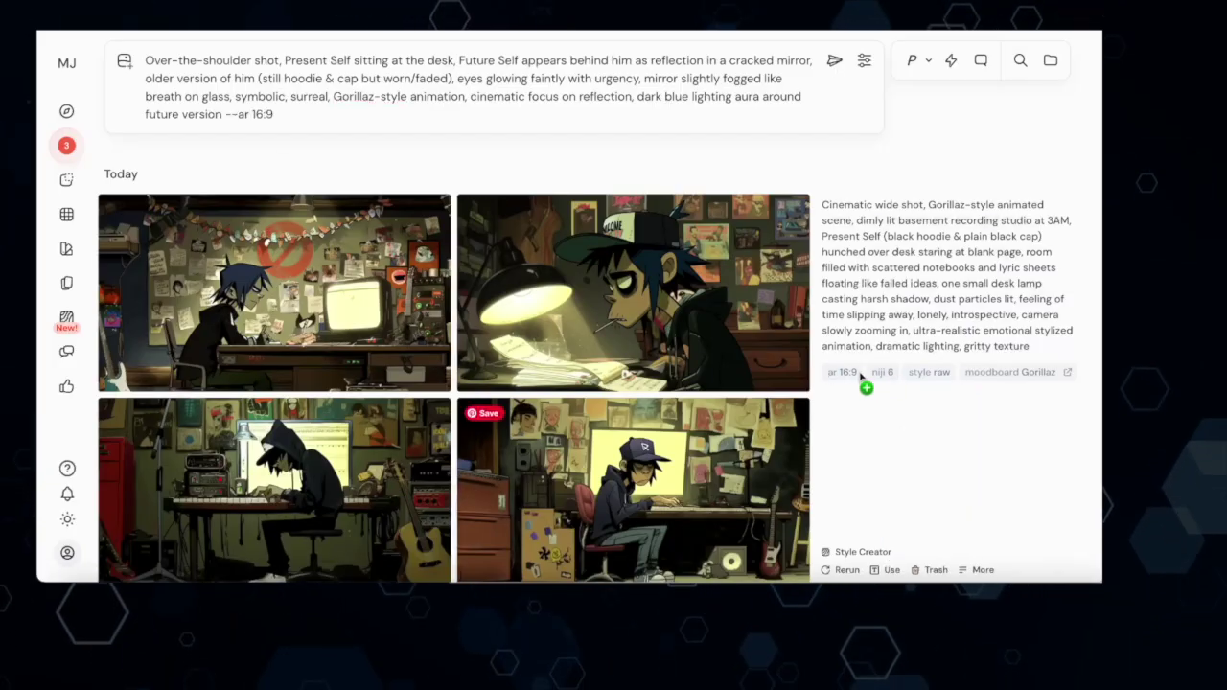
{"action": "left_click", "coordinate": [880, 373]}
{"action": "left_click", "coordinate": [929, 373]}
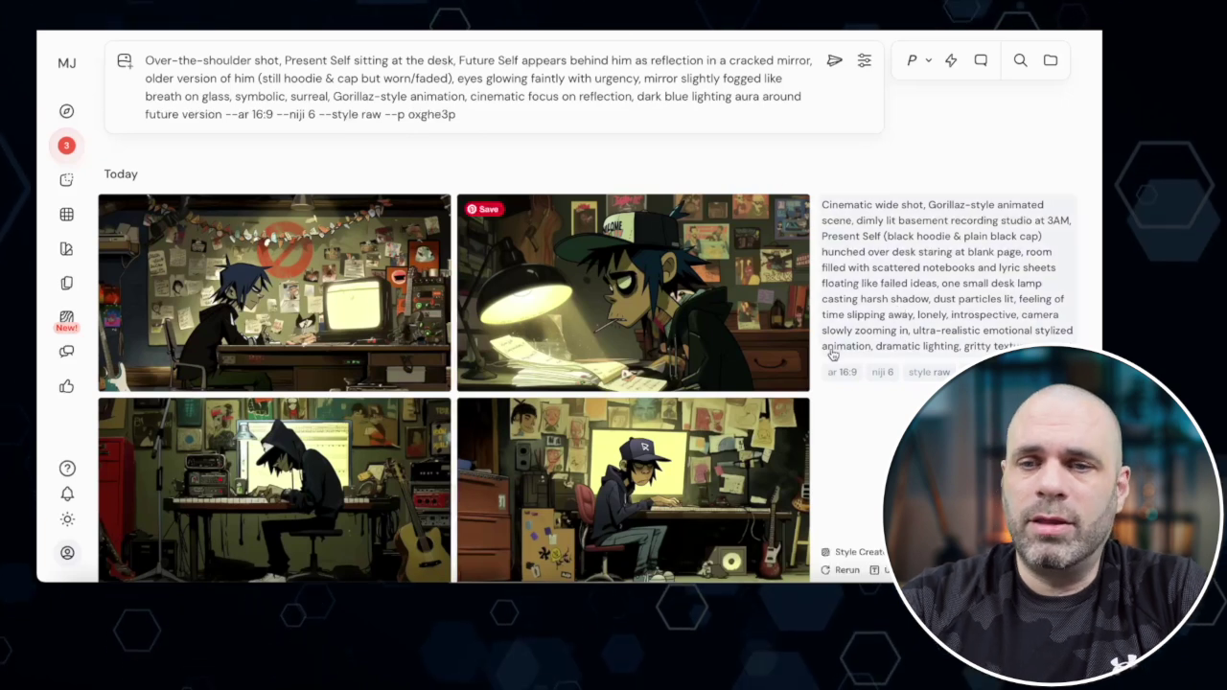
{"action": "left_click_drag", "start_coordinate": [830, 333], "coordinate": [903, 372]}
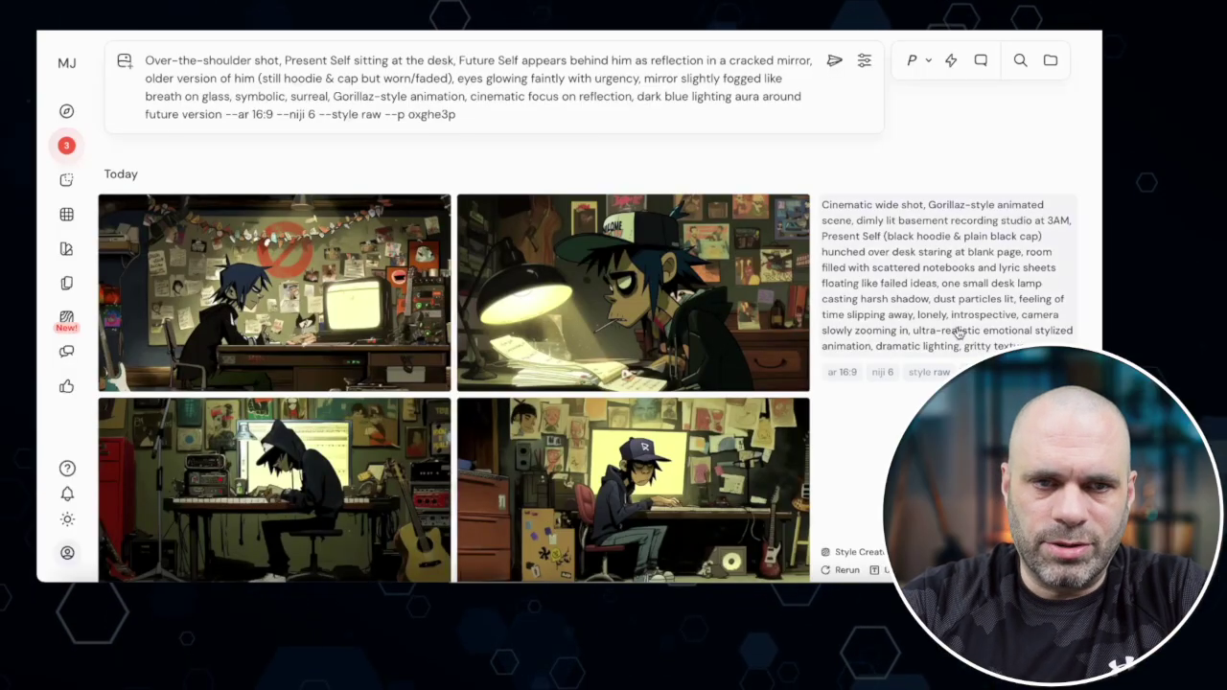
{"action": "left_click", "coordinate": [834, 61]}
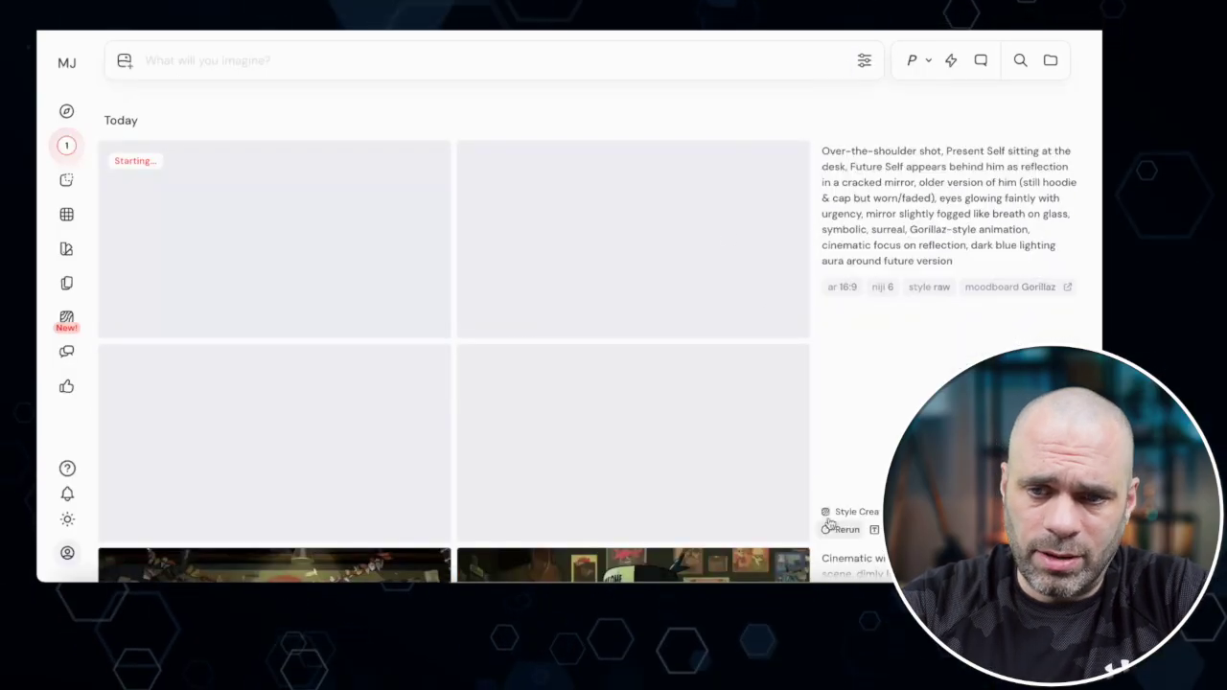
- Rerun the over-the-shoulder mirror prompt several times and review the generated images
{"action": "left_click", "coordinate": [833, 530]}
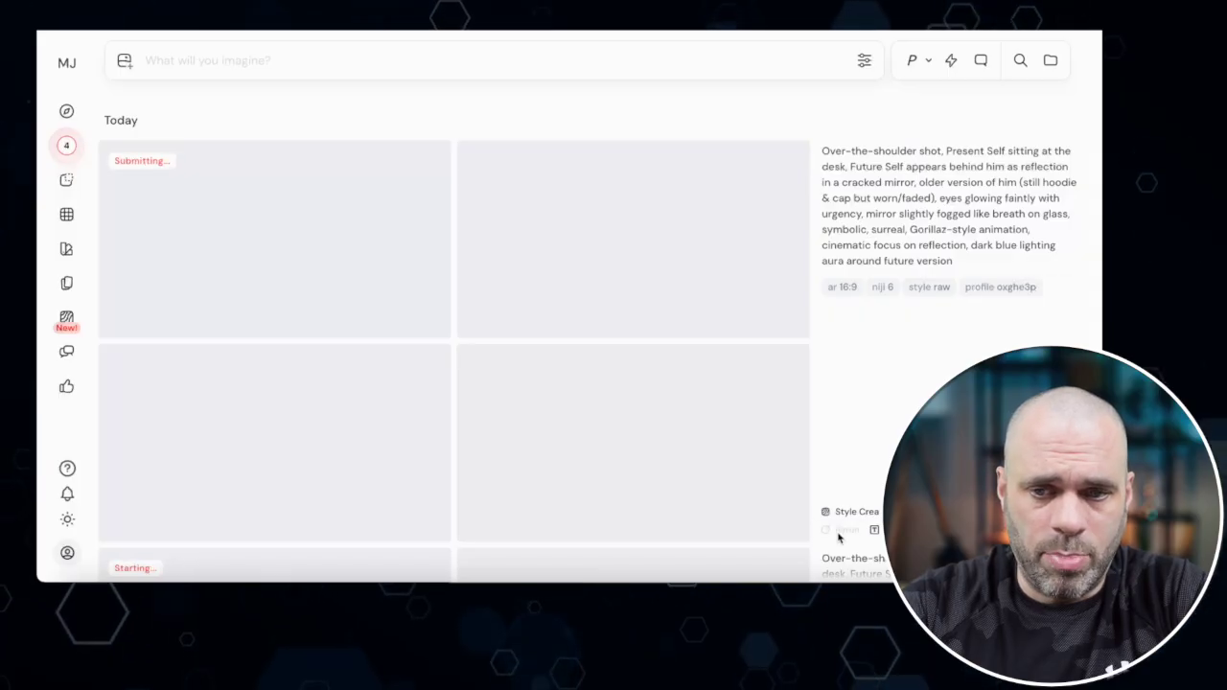
{"action": "left_click", "coordinate": [835, 543]}
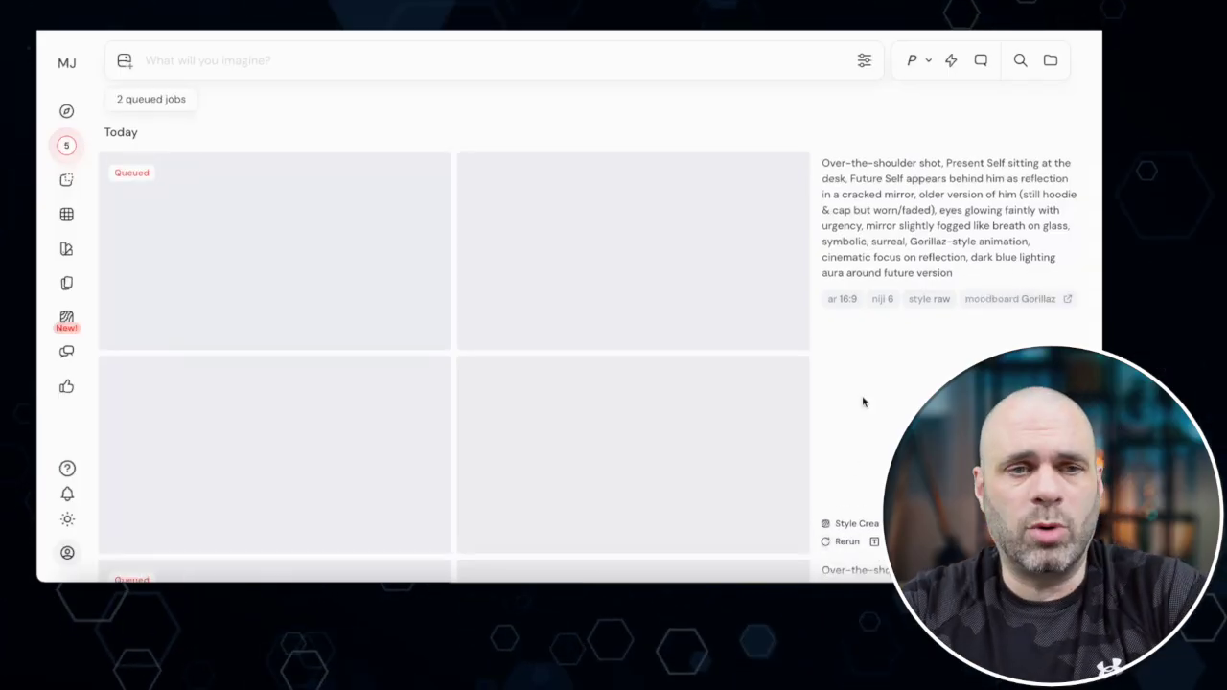
{"action": "scroll", "coordinate": [774, 361], "scroll_direction": "down", "scroll_amount": 1}
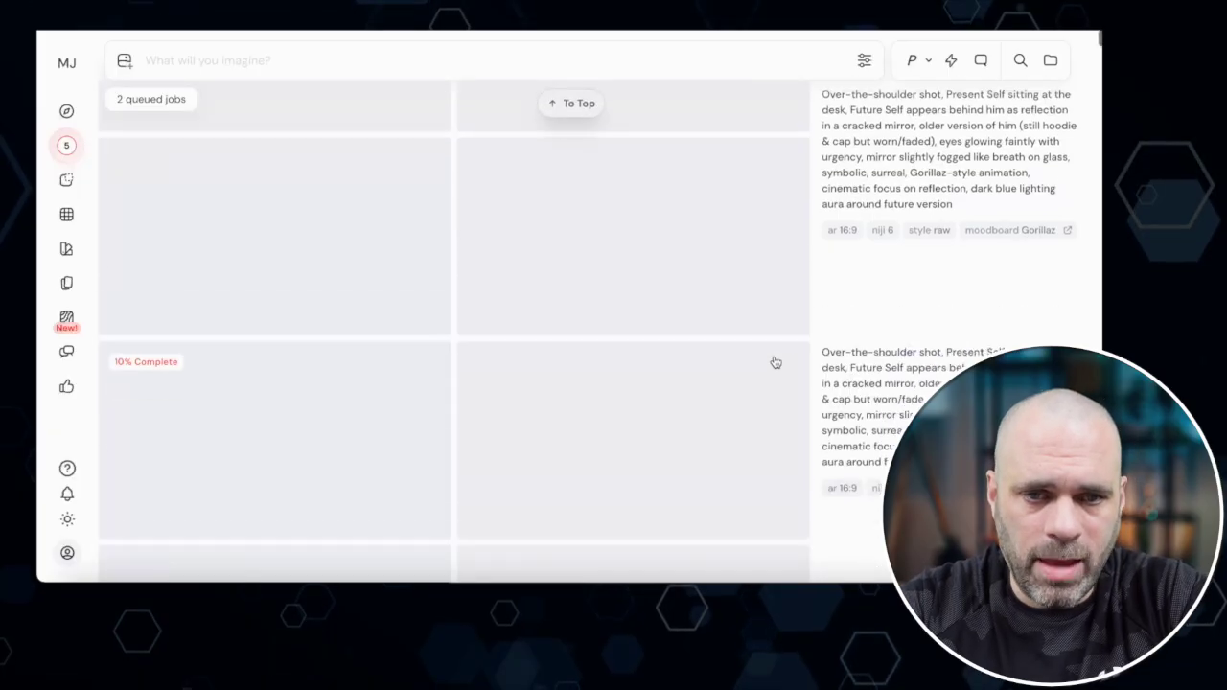
{"action": "scroll", "coordinate": [775, 355], "scroll_direction": "down", "scroll_amount": 2}
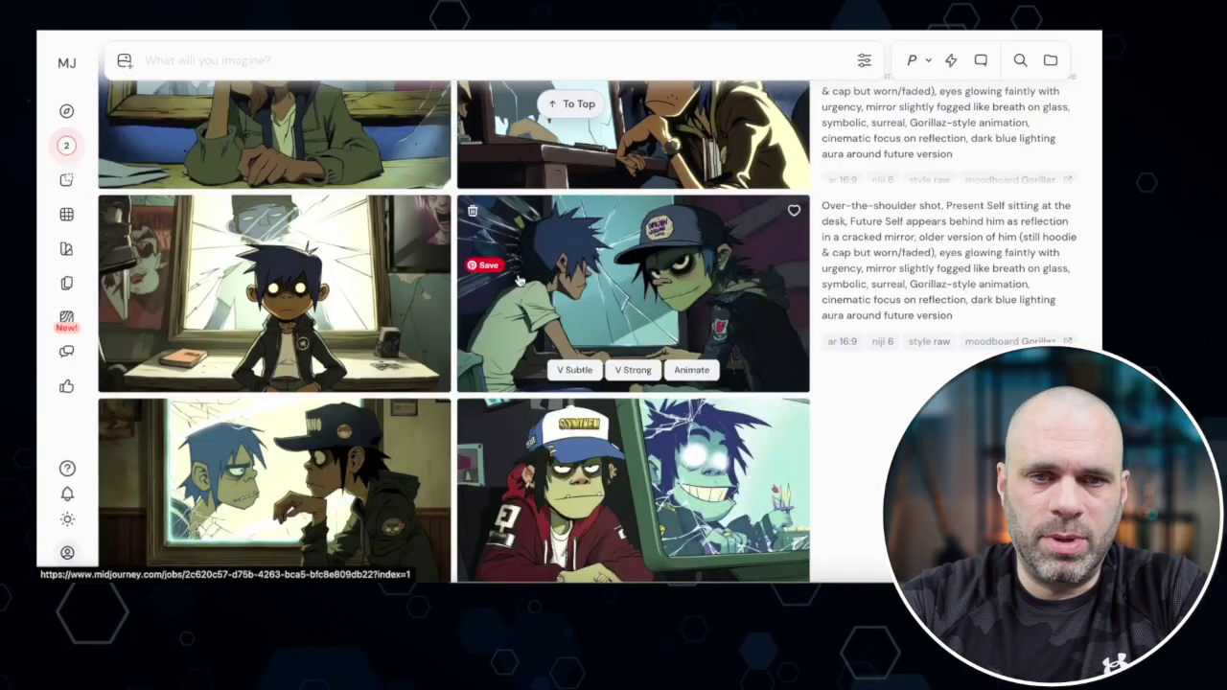
{"action": "scroll", "coordinate": [517, 280], "scroll_direction": "up", "scroll_amount": 10}
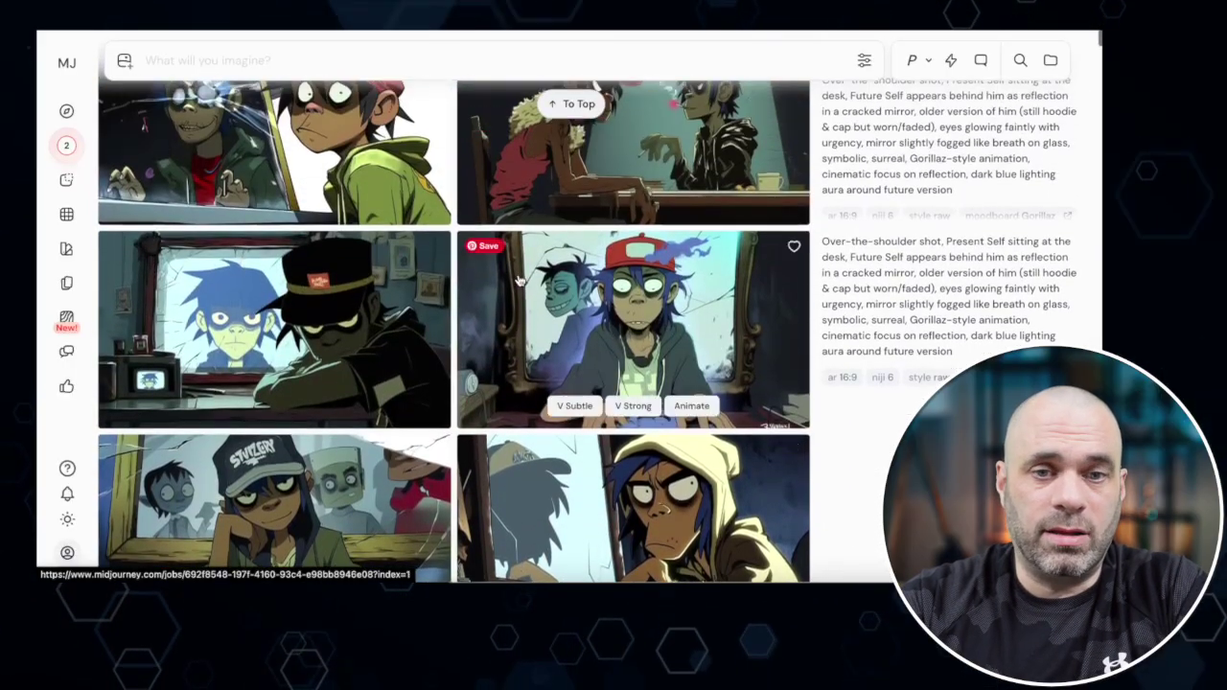
{"action": "scroll", "coordinate": [518, 280], "scroll_direction": "up", "scroll_amount": 10}
{"action": "scroll", "coordinate": [518, 280], "scroll_direction": "up", "scroll_amount": 10}
{"action": "scroll", "coordinate": [517, 280], "scroll_direction": "up", "scroll_amount": 2}
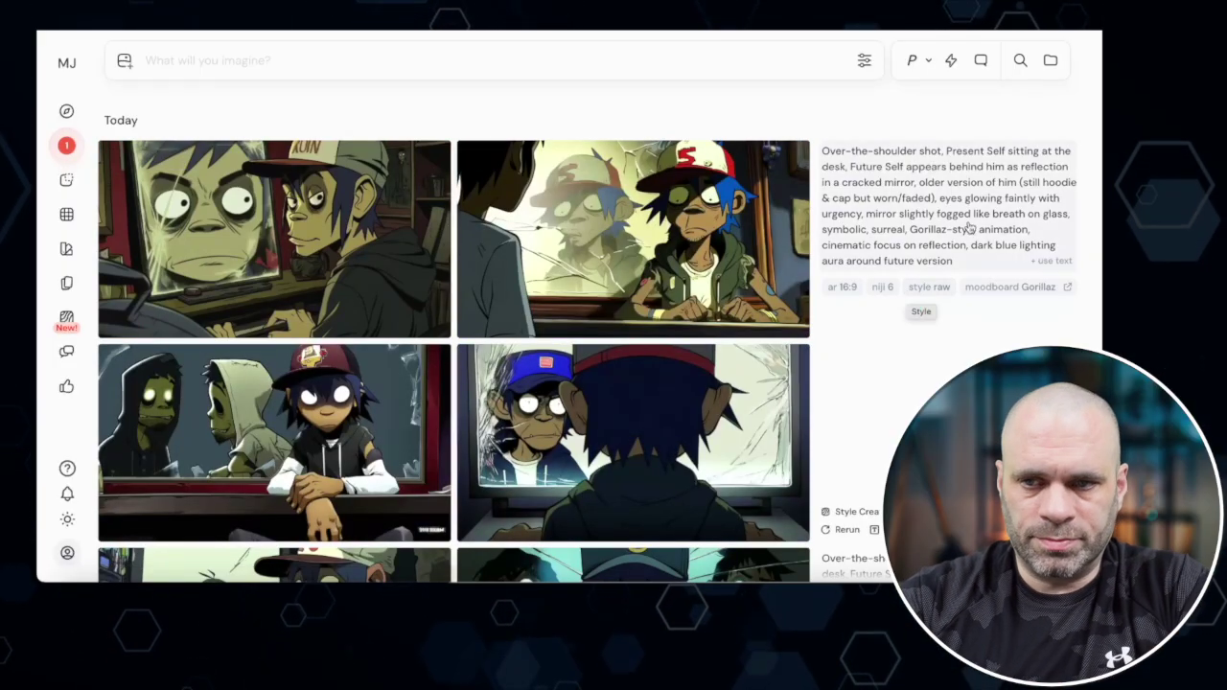
- Reuse the newest job's prompt text with its 16:9 aspect ratio, niji 6, raw style and Gorillaz moodboard
{"action": "left_click", "coordinate": [1039, 265]}
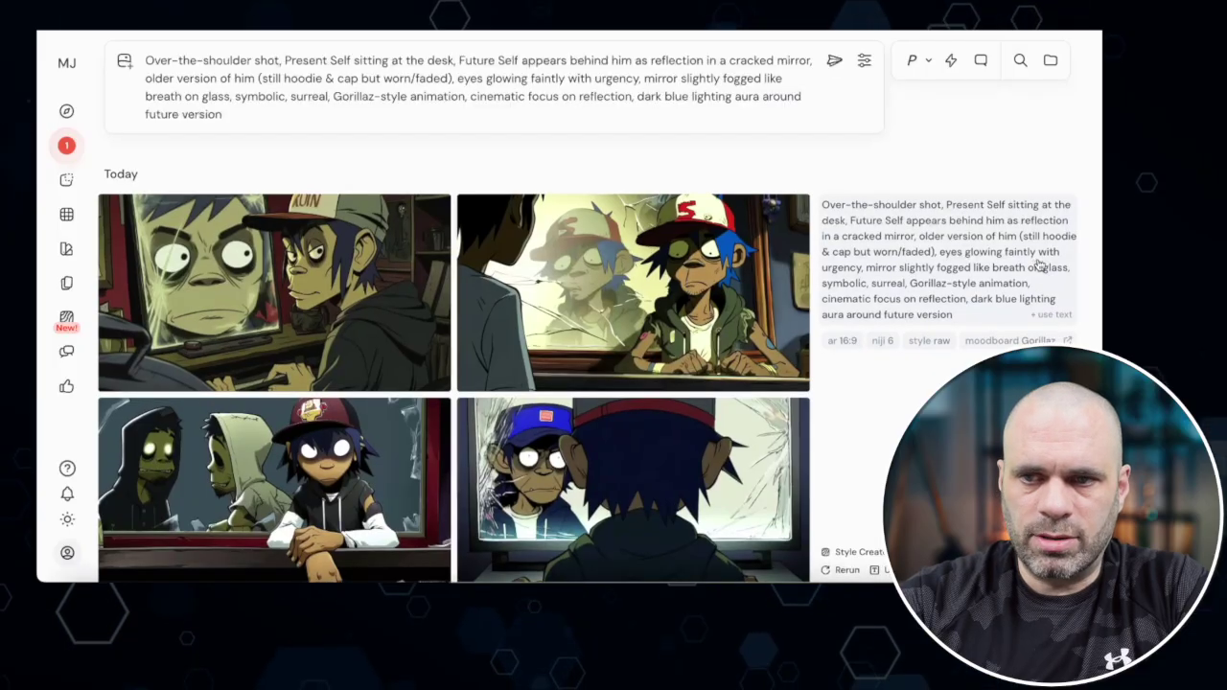
{"action": "left_click", "coordinate": [879, 341]}
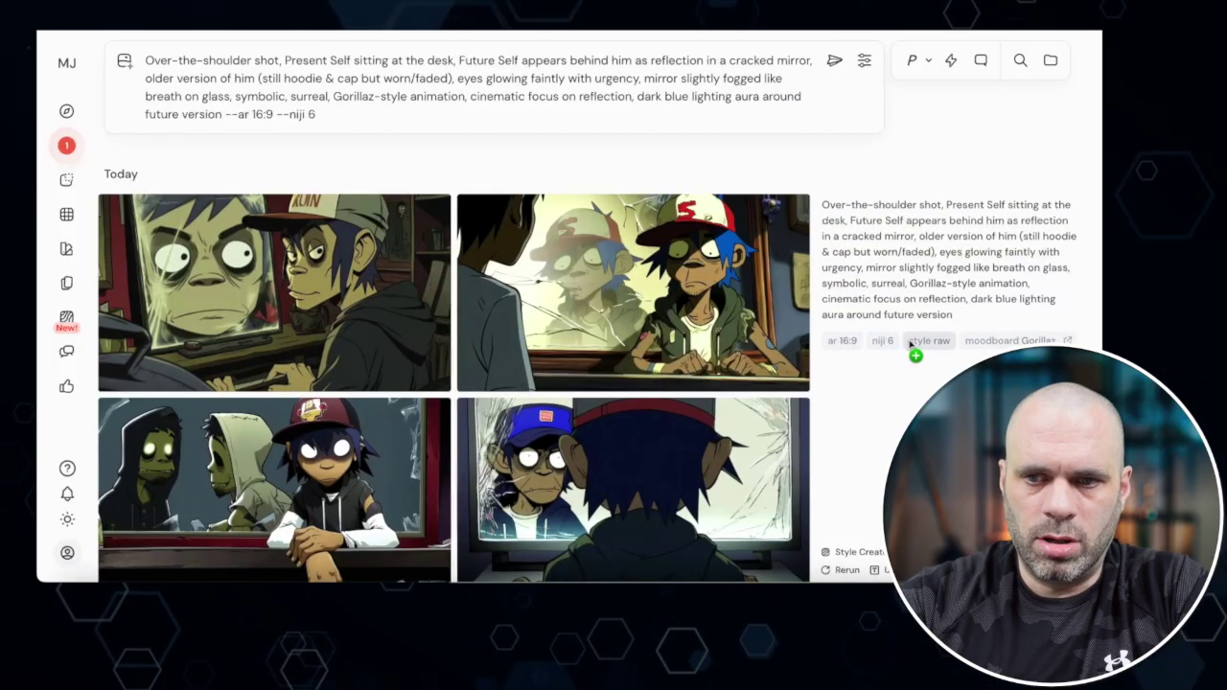
{"action": "left_click", "coordinate": [926, 341]}
{"action": "left_click", "coordinate": [1002, 341]}
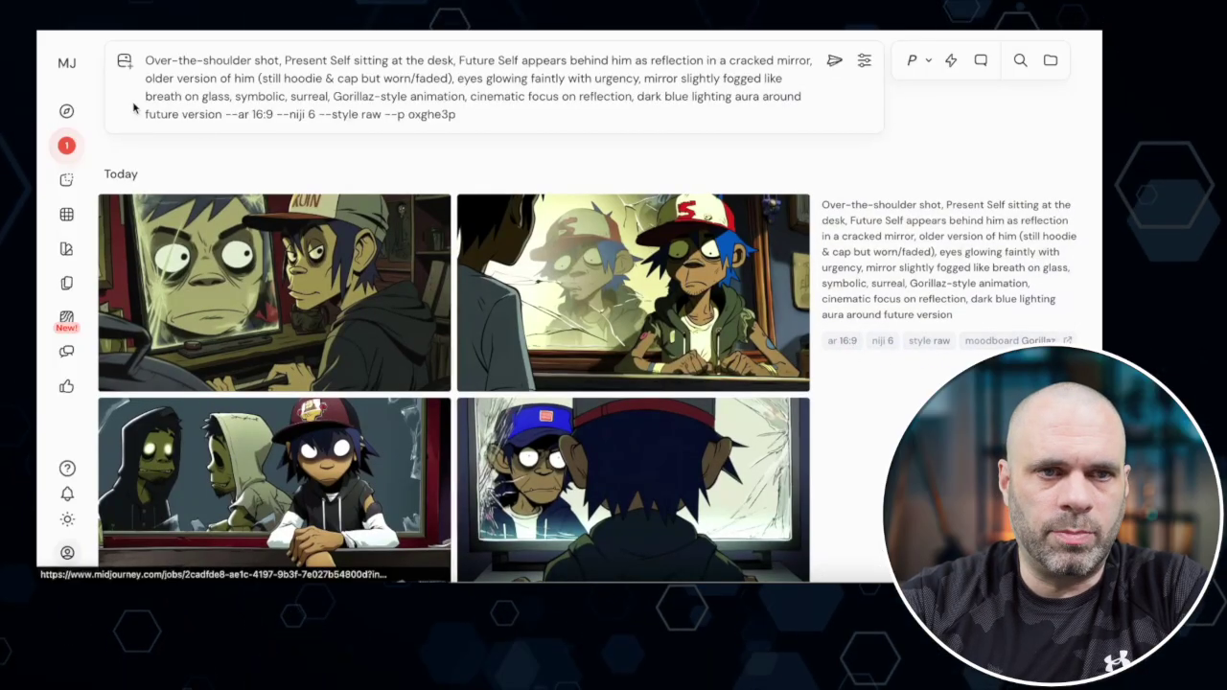
- Upload the saved image of the hooded figure at the keyboard, use it as an image prompt, and submit the mirror scene
{"action": "left_click", "coordinate": [125, 64]}
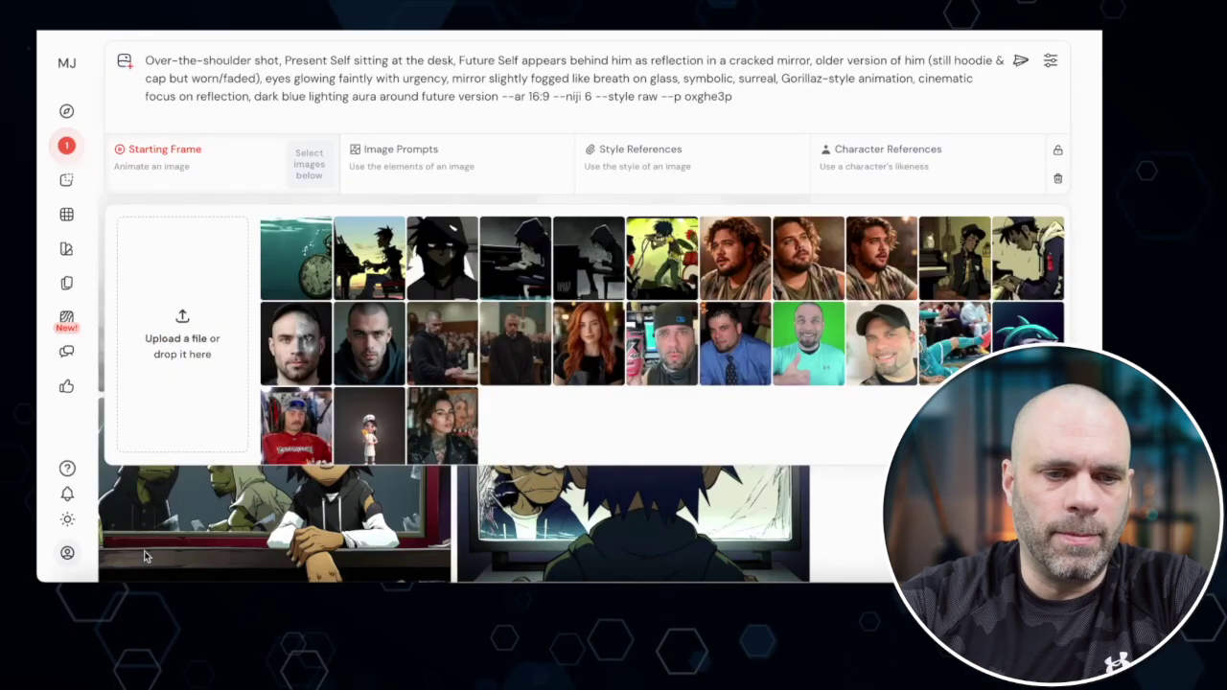
{"action": "left_click", "coordinate": [106, 556]}
{"action": "left_click_drag", "start_coordinate": [676, 378], "coordinate": [192, 317]}
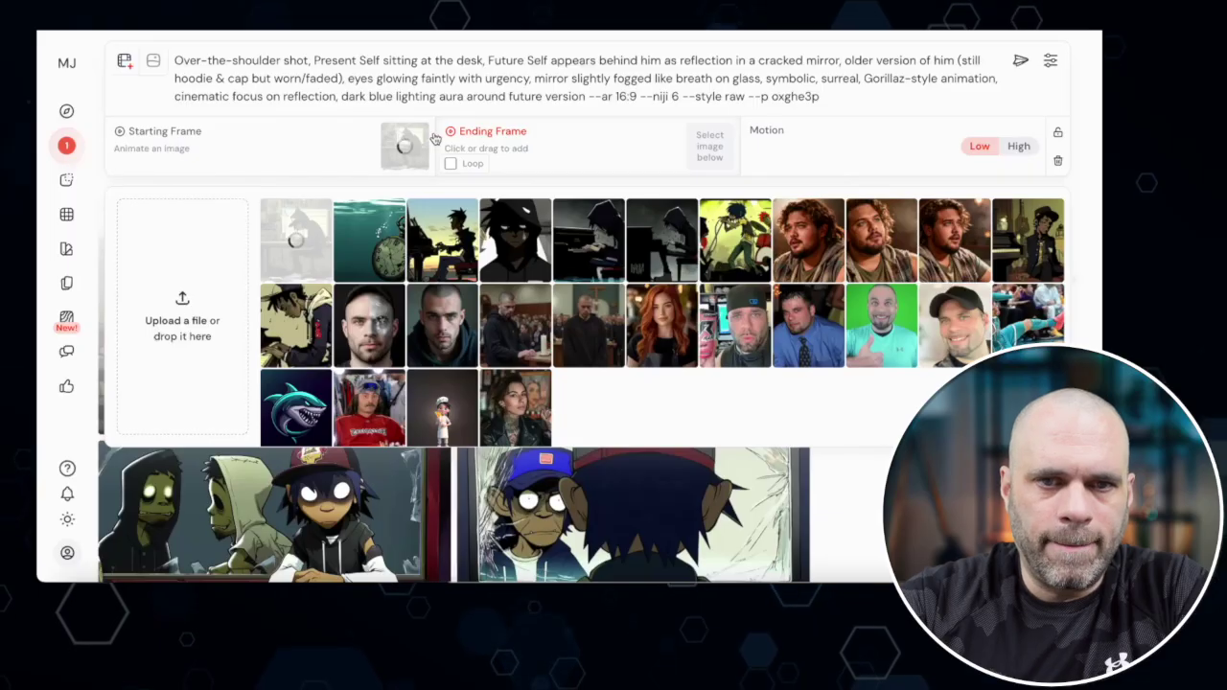
{"action": "left_click", "coordinate": [153, 61]}
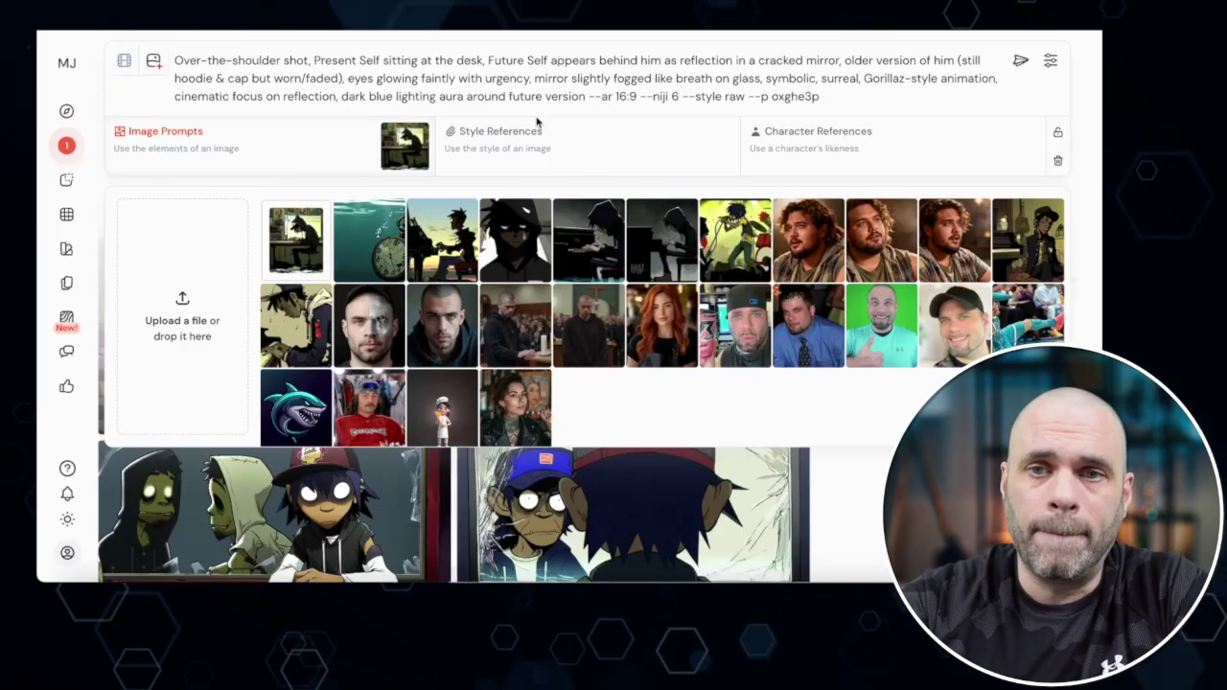
{"action": "mouse_move", "coordinate": [398, 155]}
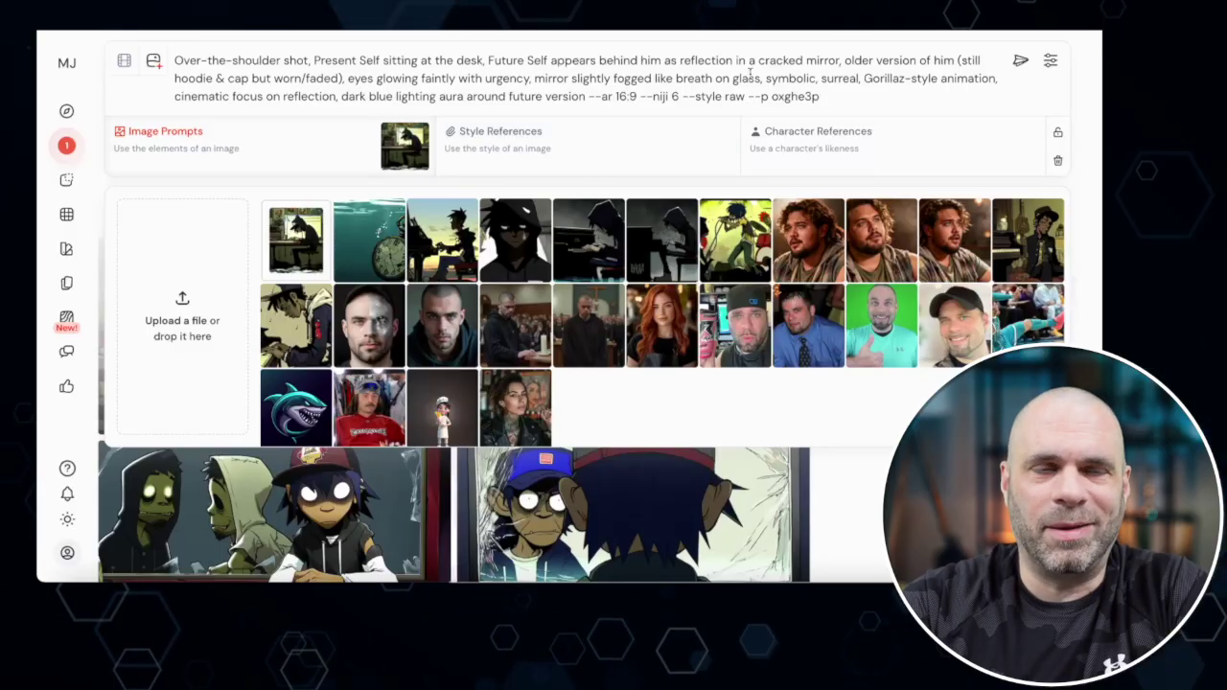
{"action": "left_click", "coordinate": [1020, 61]}
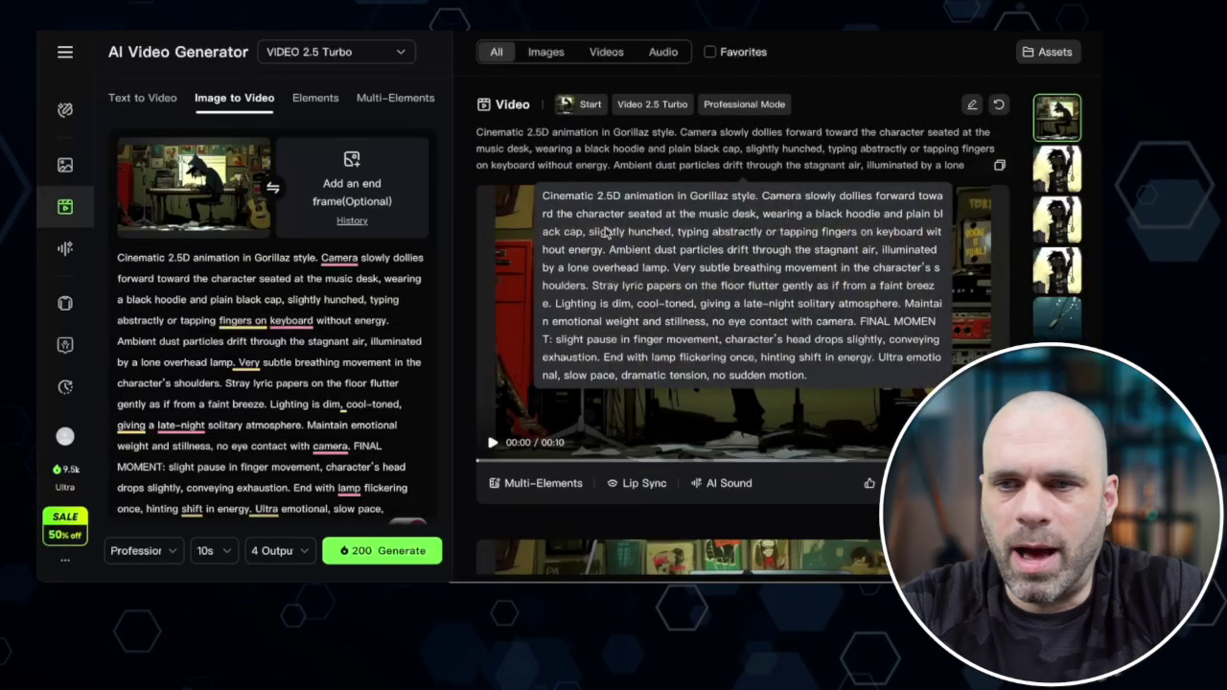
- In Kling, play the generated clip of the hooded figure at the keyboard and turn off Sound Effects in the generation settings
{"action": "left_click", "coordinate": [494, 442]}
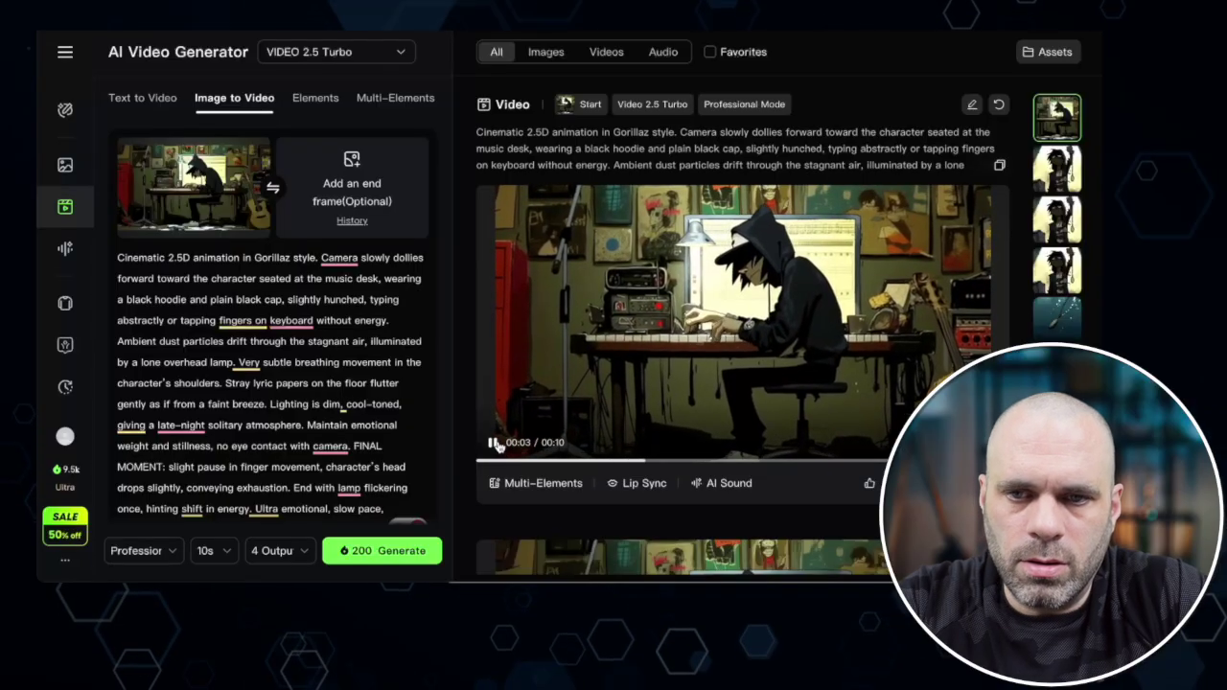
{"action": "left_click", "coordinate": [494, 442]}
{"action": "scroll", "coordinate": [349, 446], "scroll_direction": "down", "scroll_amount": 1}
{"action": "scroll", "coordinate": [349, 446], "scroll_direction": "down", "scroll_amount": 3}
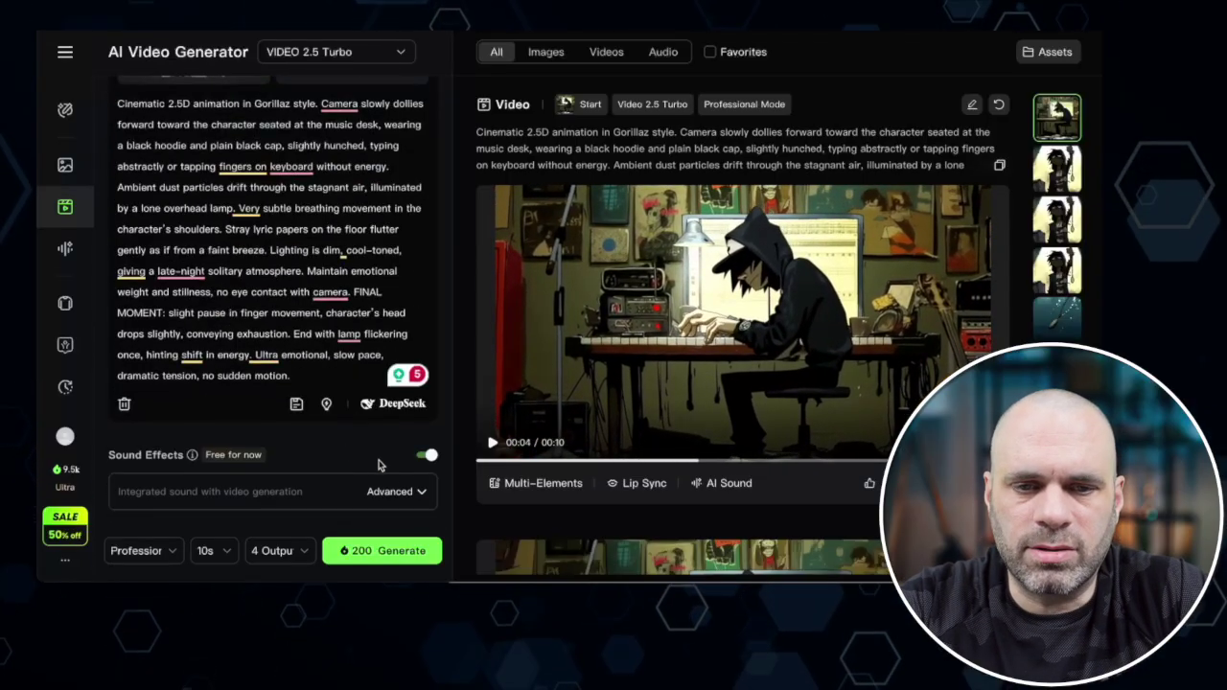
{"action": "left_click", "coordinate": [521, 351]}
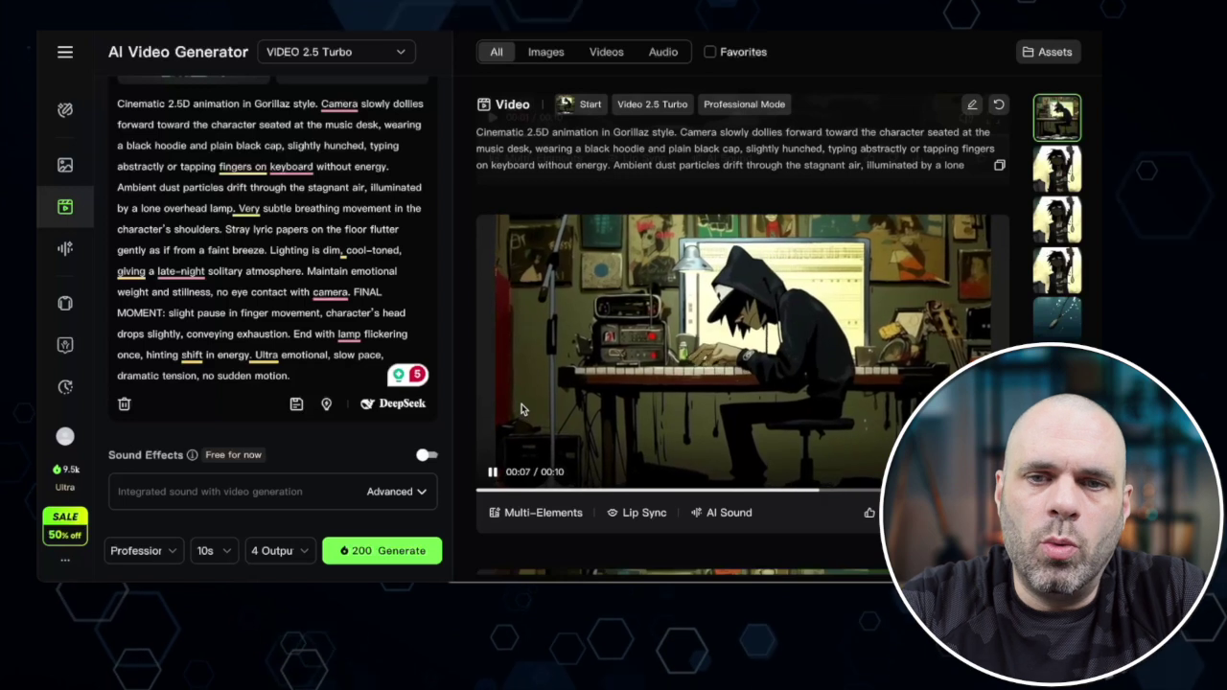
{"action": "scroll", "coordinate": [521, 409], "scroll_direction": "down", "scroll_amount": 2}
{"action": "scroll", "coordinate": [521, 409], "scroll_direction": "down", "scroll_amount": 2}
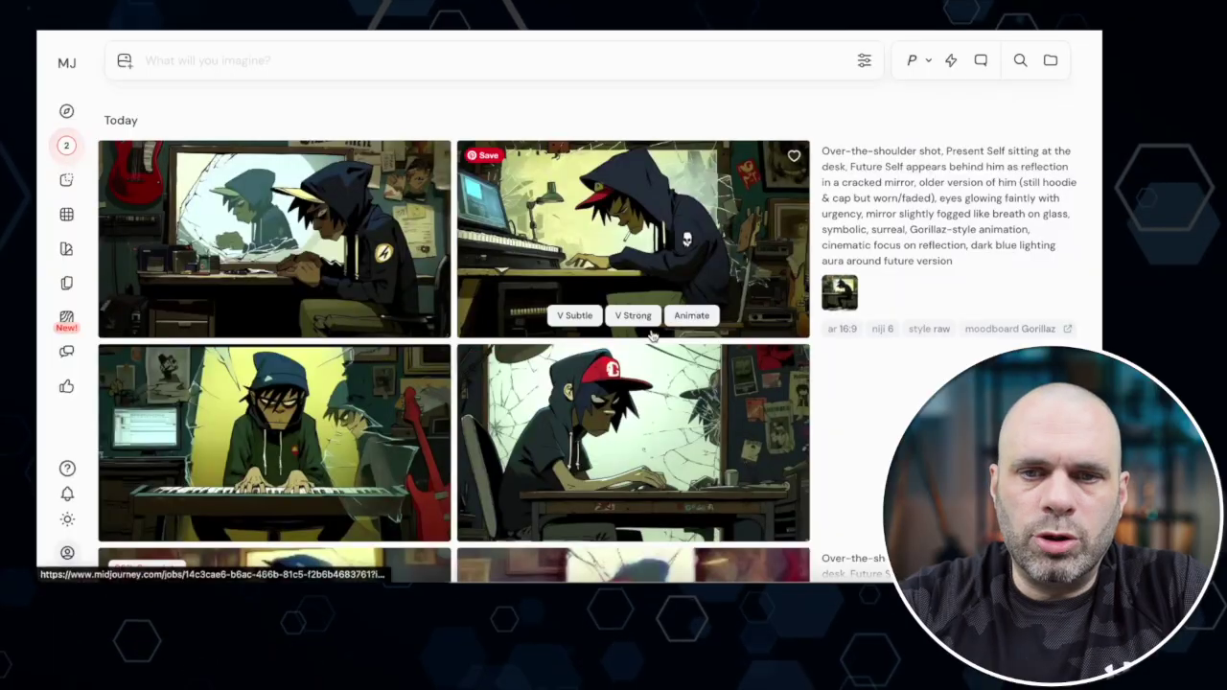
- In Midjourney, review the images generated from the over-the-shoulder cracked mirror prompt with the keyboard image reference
{"action": "scroll", "coordinate": [652, 334], "scroll_direction": "down", "scroll_amount": 5}
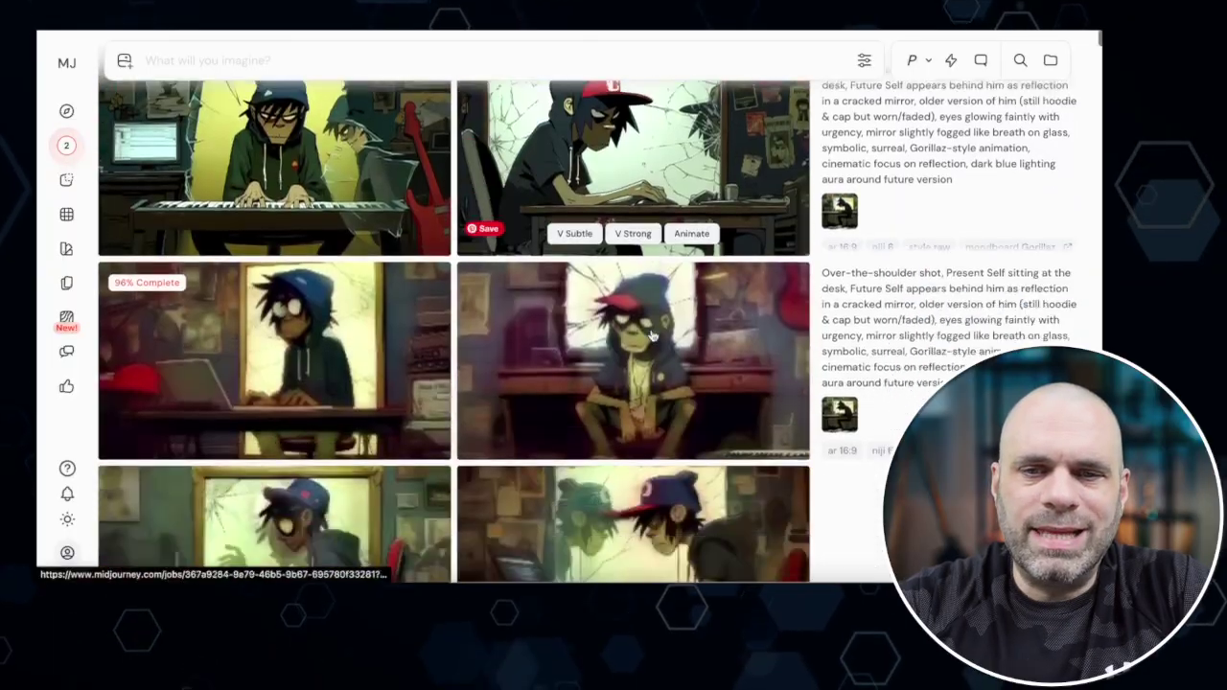
{"action": "scroll", "coordinate": [652, 333], "scroll_direction": "down", "scroll_amount": 10}
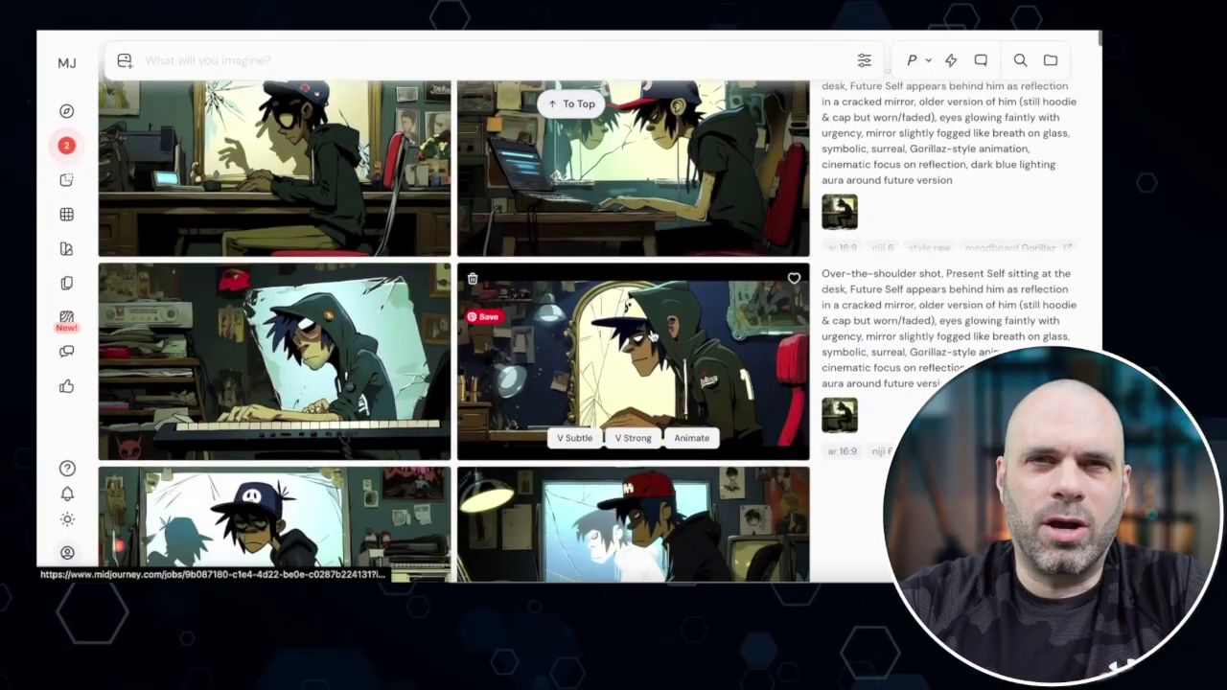
{"action": "scroll", "coordinate": [651, 335], "scroll_direction": "down", "scroll_amount": 1}
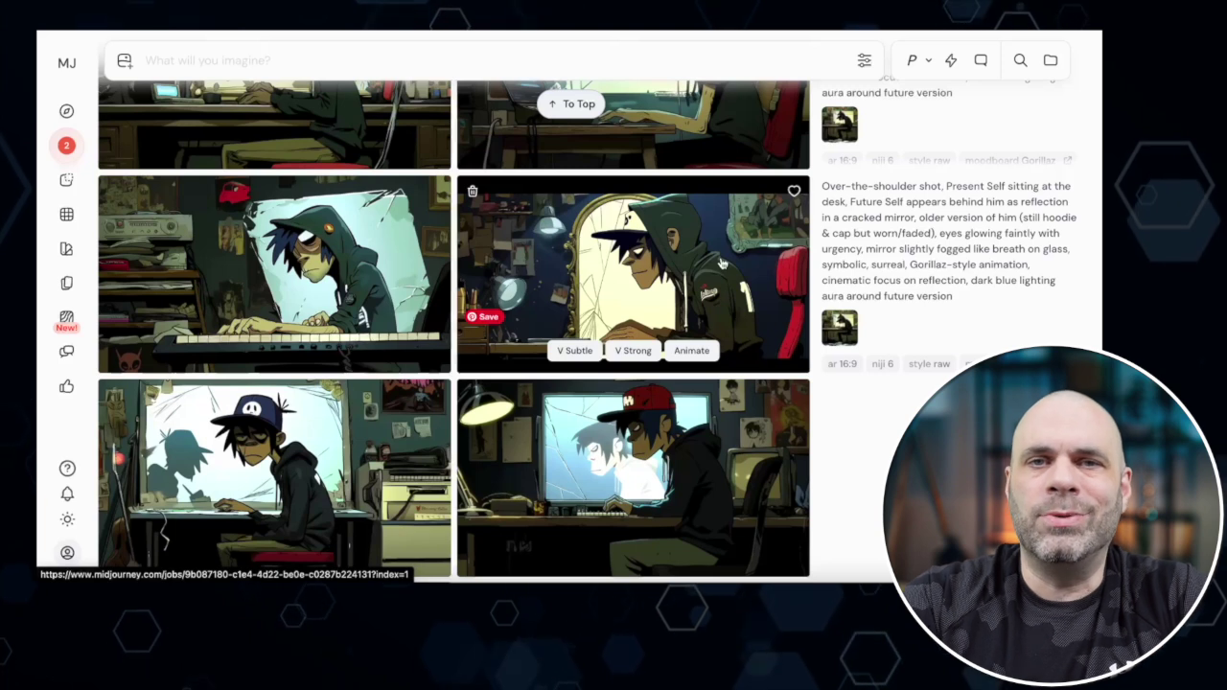
{"action": "left_click_drag", "start_coordinate": [721, 261], "coordinate": [278, 105]}
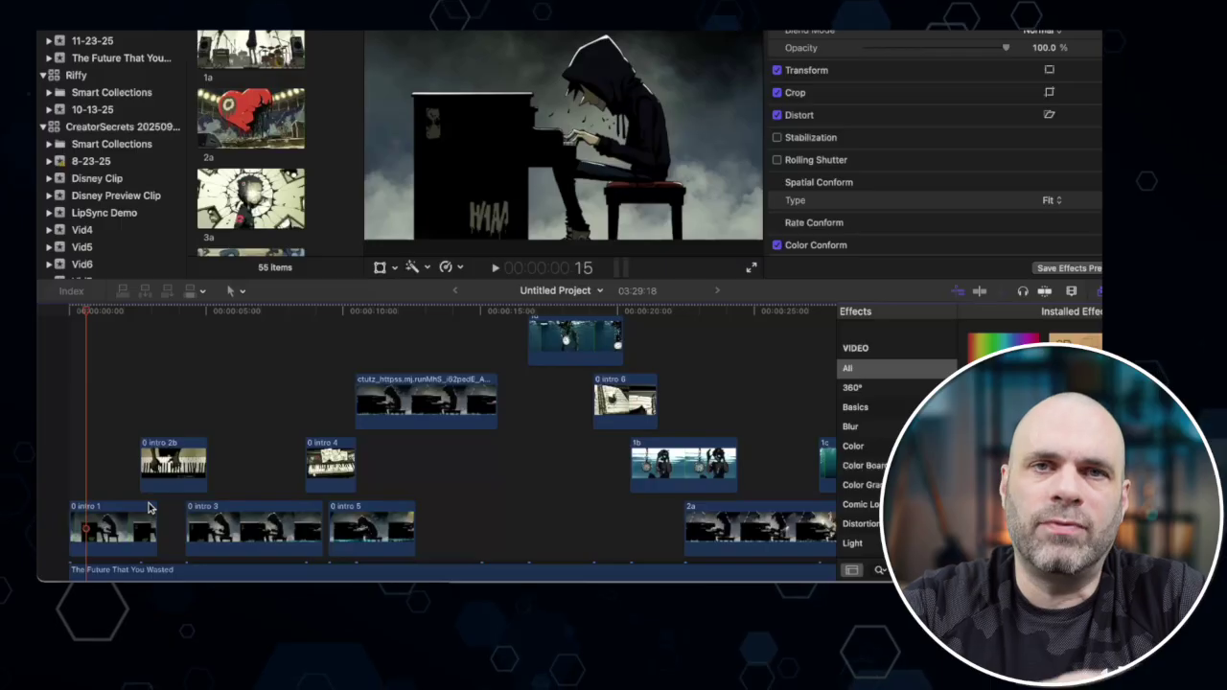
- In Final Cut Pro, go to the project start and view the frames at the 0 intro 2b and 0 intro 4 clips
{"action": "key", "text": "Home"}
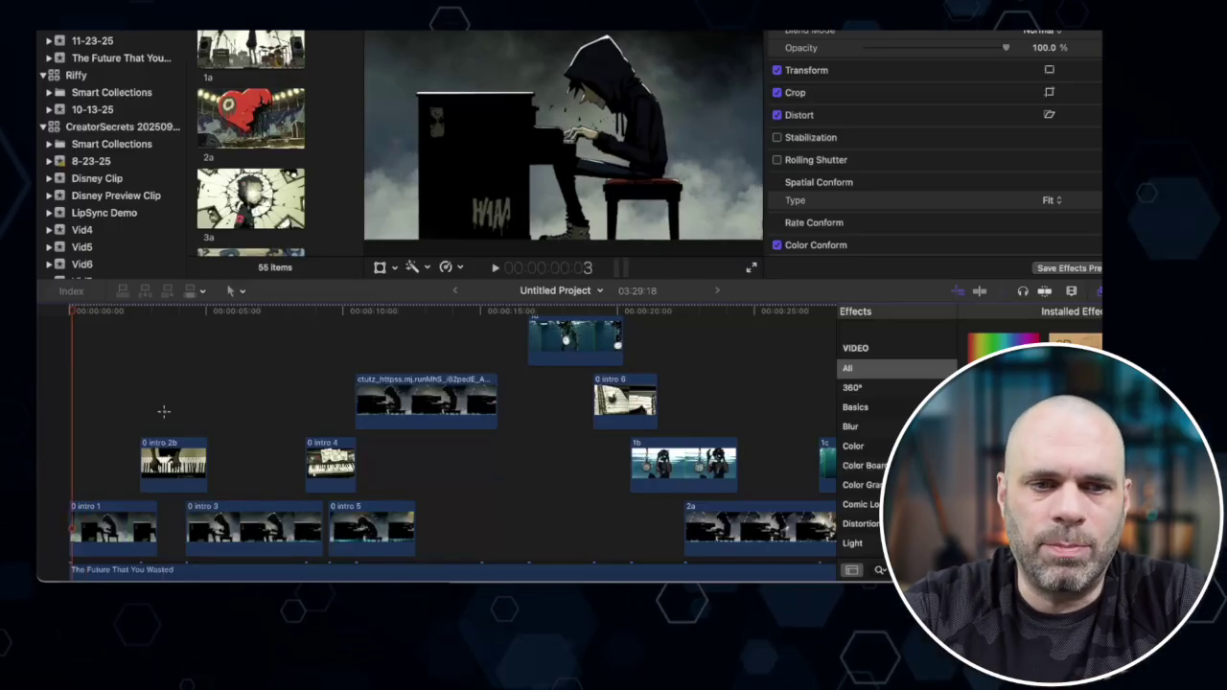
{"action": "left_click", "coordinate": [164, 413]}
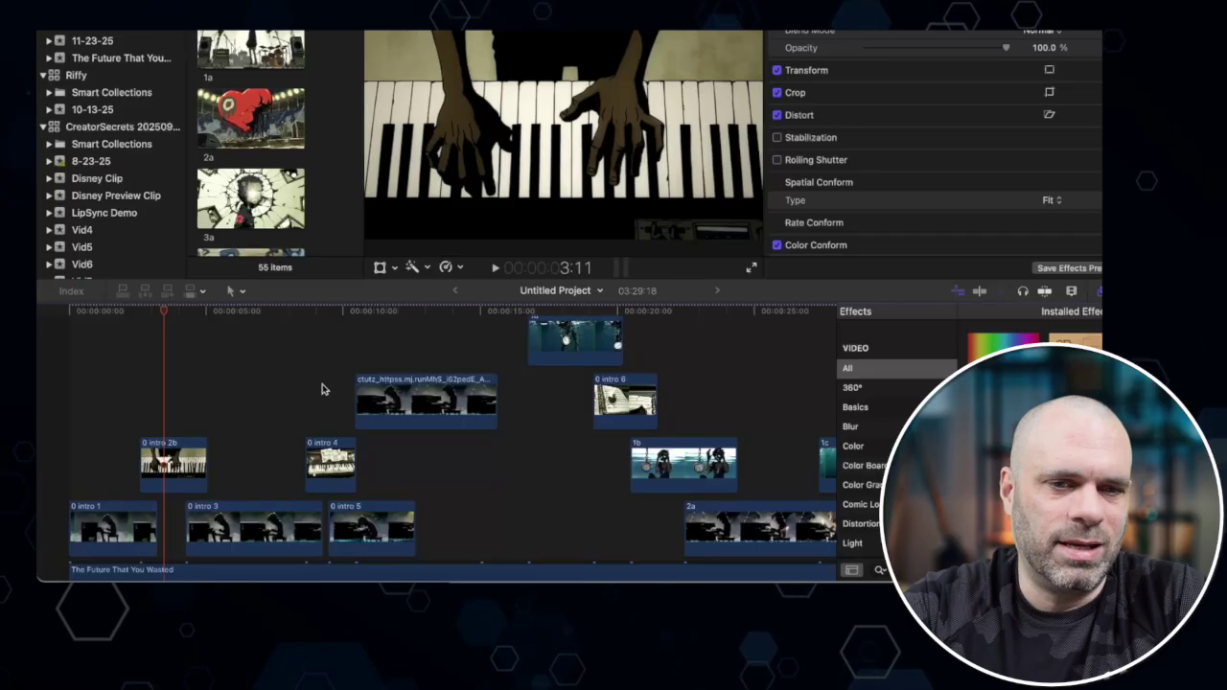
{"action": "left_click", "coordinate": [324, 388]}
{"action": "key", "text": "Right"}
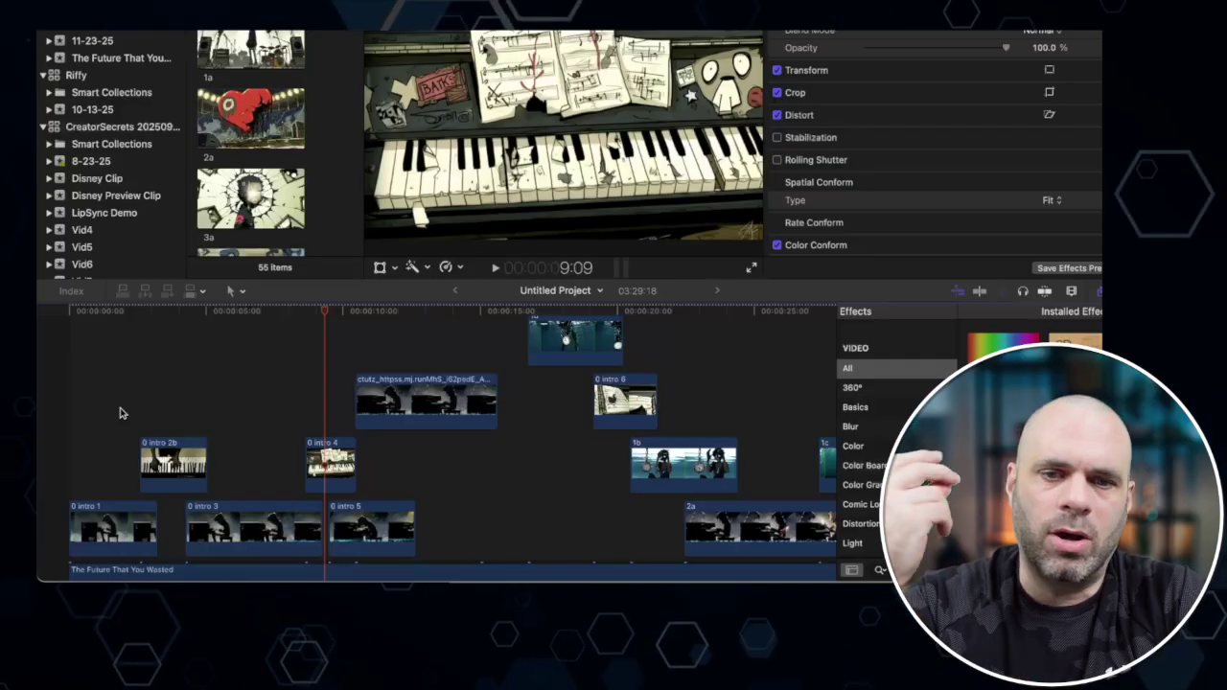
- Play the intro sequence from the beginning of the timeline and stop at the torn music notebook clip
{"action": "scroll", "coordinate": [347, 424], "scroll_direction": "up", "scroll_amount": 3}
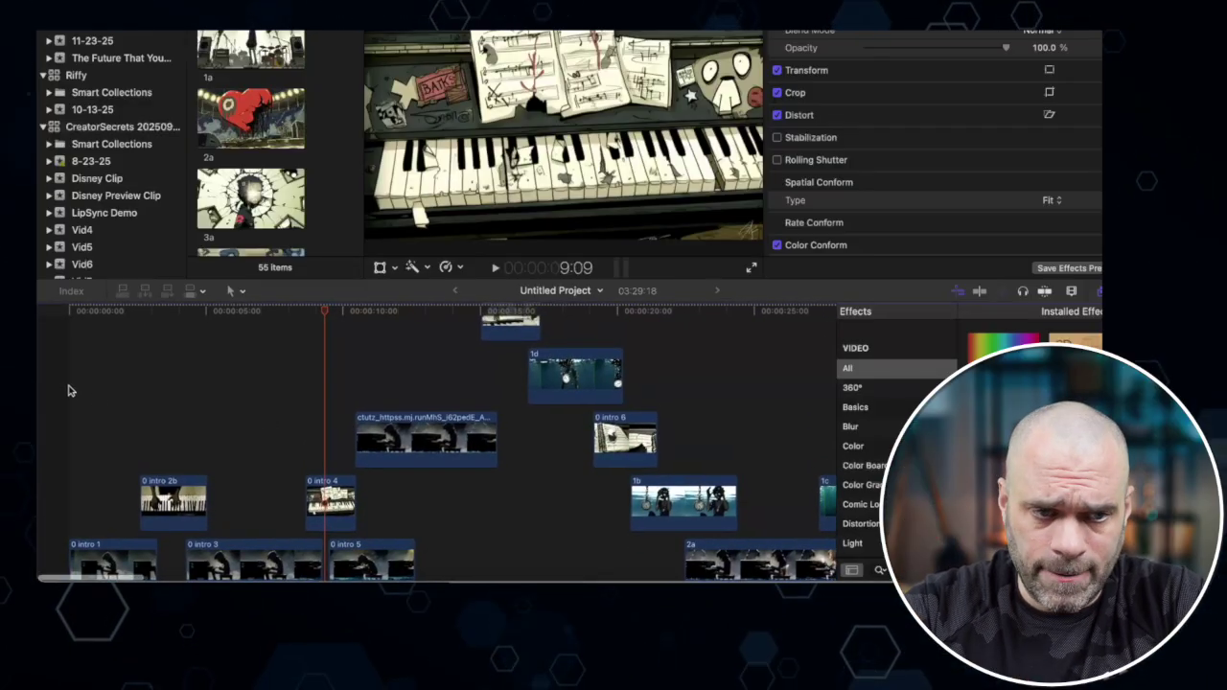
{"action": "key", "text": "Home"}
{"action": "key", "text": "space"}
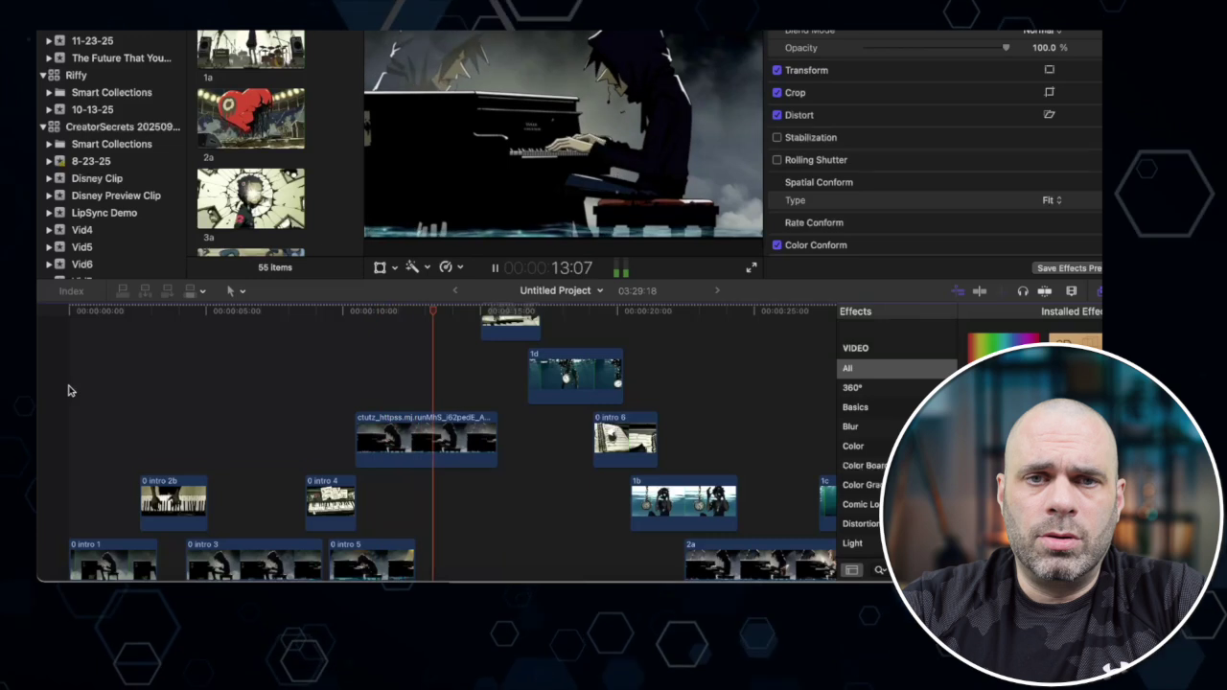
{"action": "key", "text": "space"}
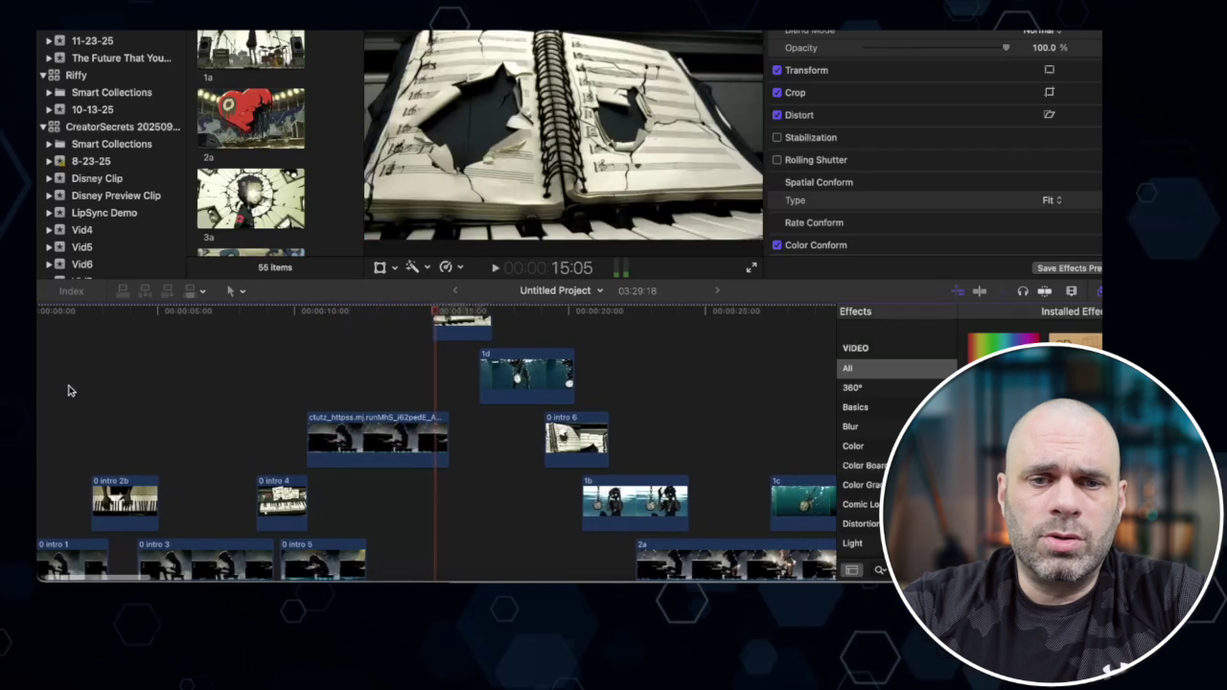
- Select the 0 intro 2b clip and examine how the intro clips are layered above the song track
{"action": "scroll", "coordinate": [196, 485], "scroll_direction": "down", "scroll_amount": 3}
{"action": "scroll", "coordinate": [197, 484], "scroll_direction": "left", "scroll_amount": 2}
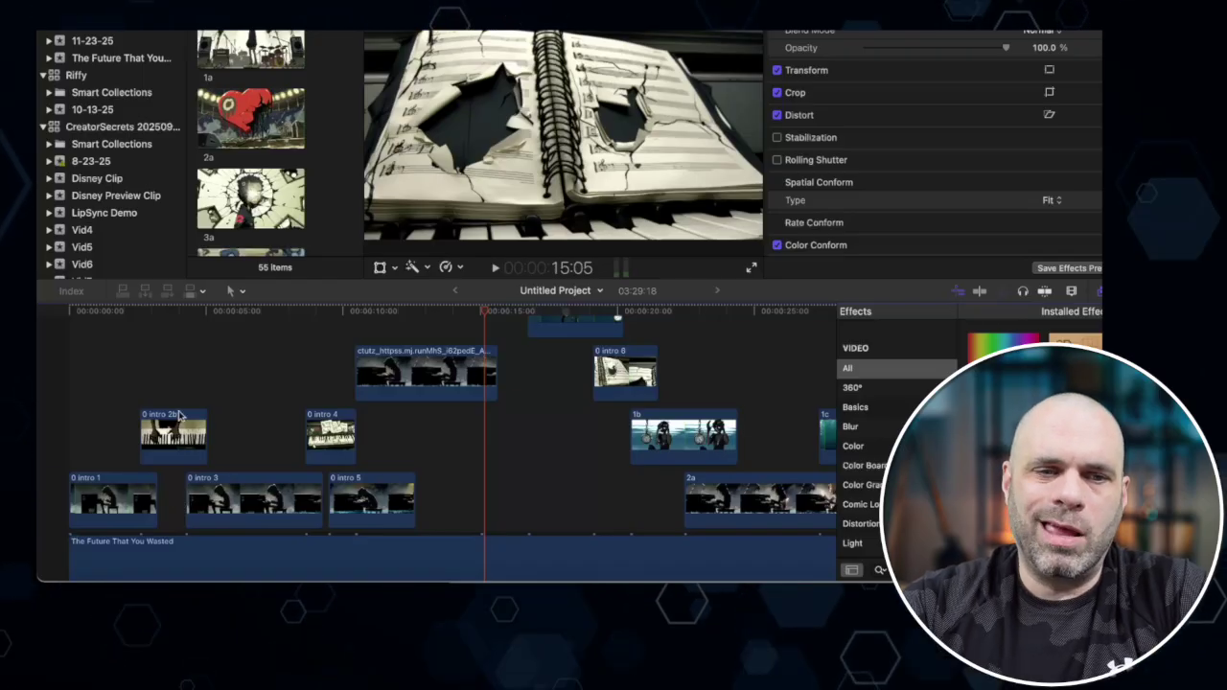
{"action": "left_click_drag", "start_coordinate": [172, 443], "coordinate": [172, 446]}
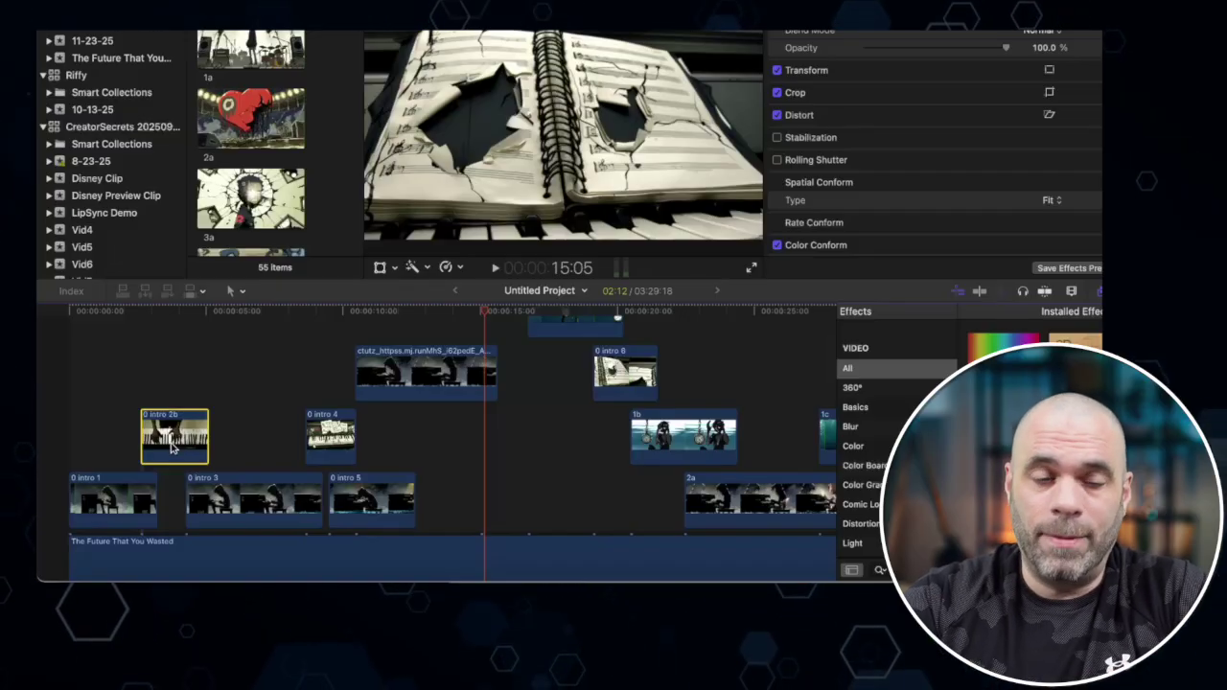
{"action": "scroll", "coordinate": [173, 446], "scroll_direction": "up", "scroll_amount": 5}
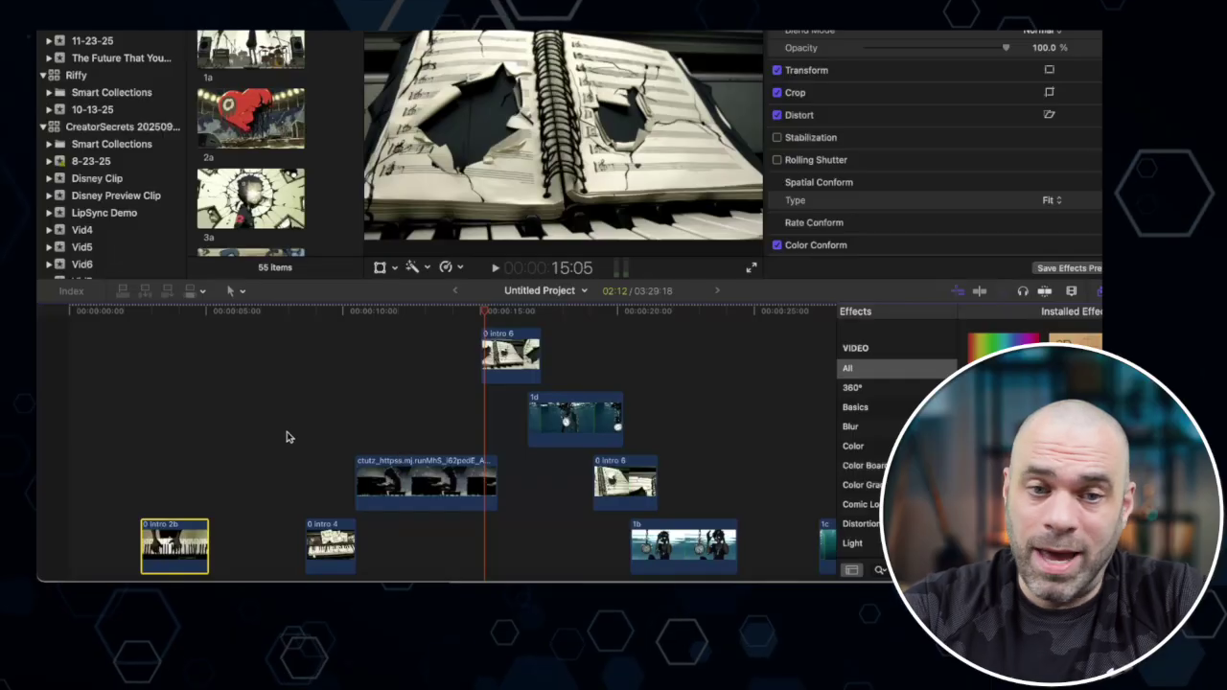
{"action": "scroll", "coordinate": [286, 436], "scroll_direction": "down", "scroll_amount": 5}
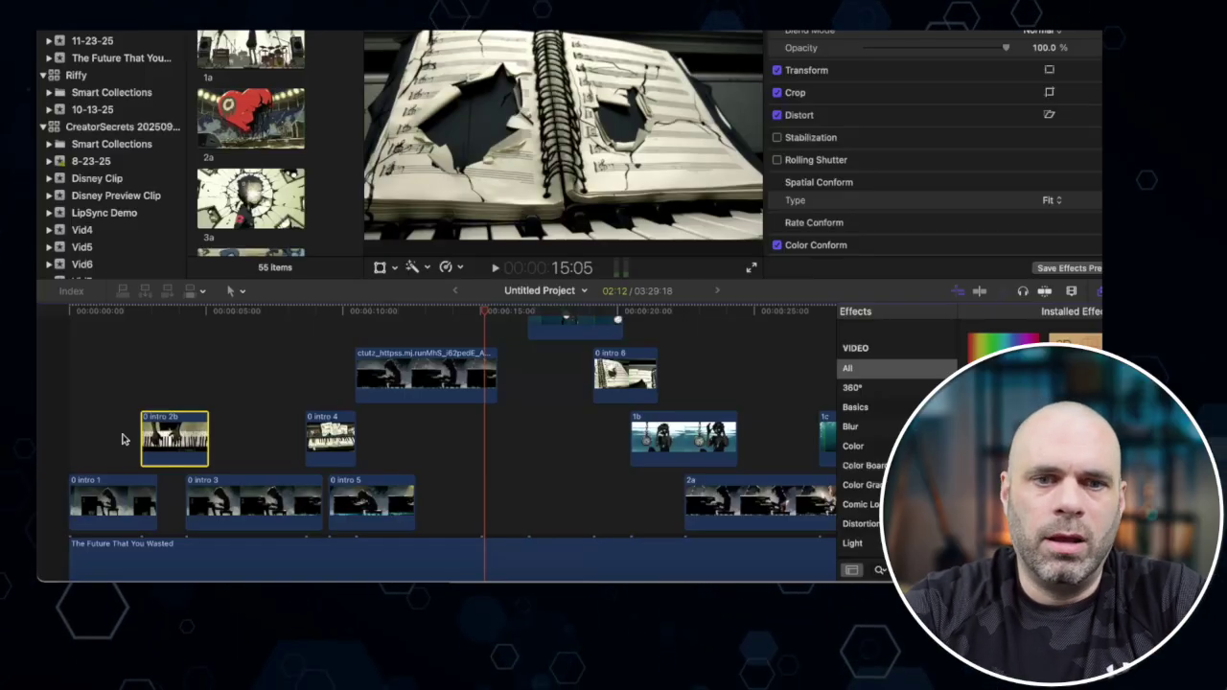
- Play the timeline from the 0 intro 4 clip into the following piano clip to check the cut
{"action": "left_click", "coordinate": [327, 401]}
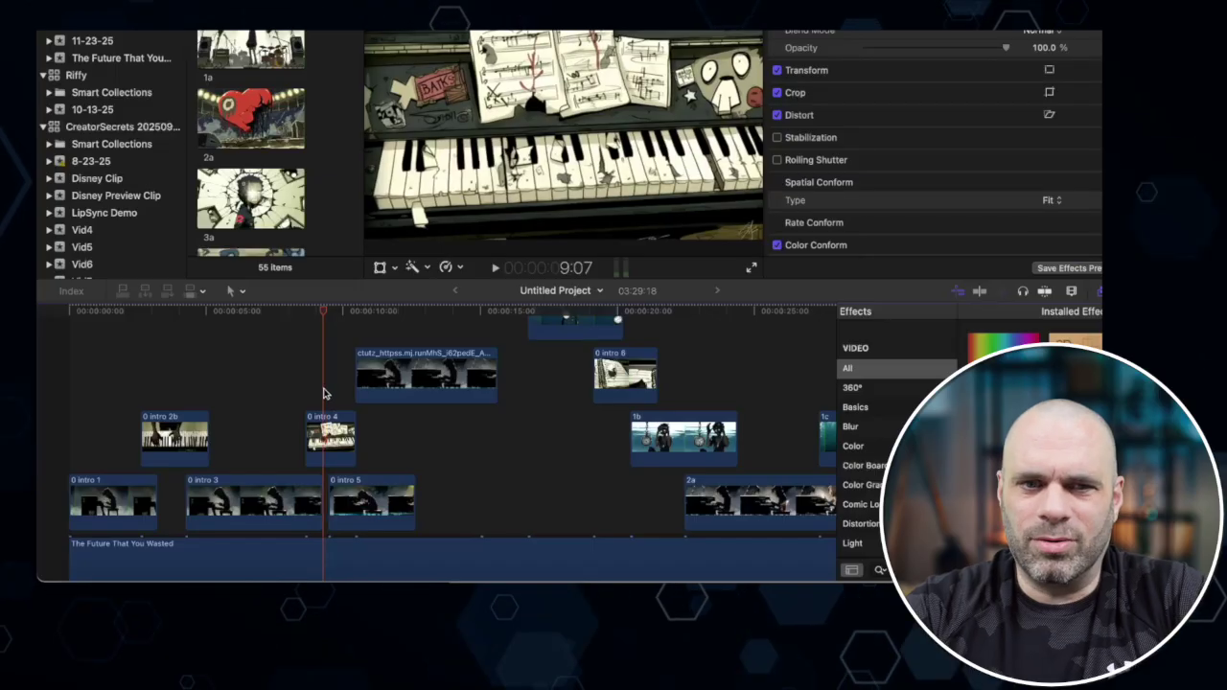
{"action": "key", "text": "space"}
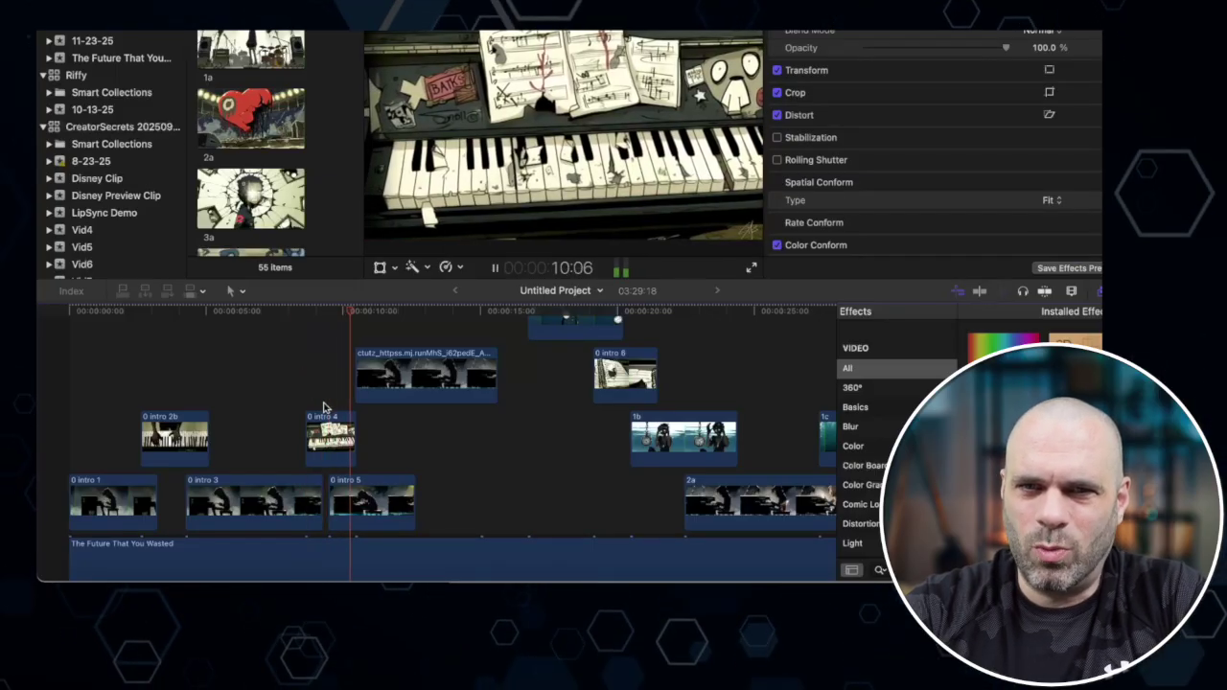
{"action": "key", "text": "space"}
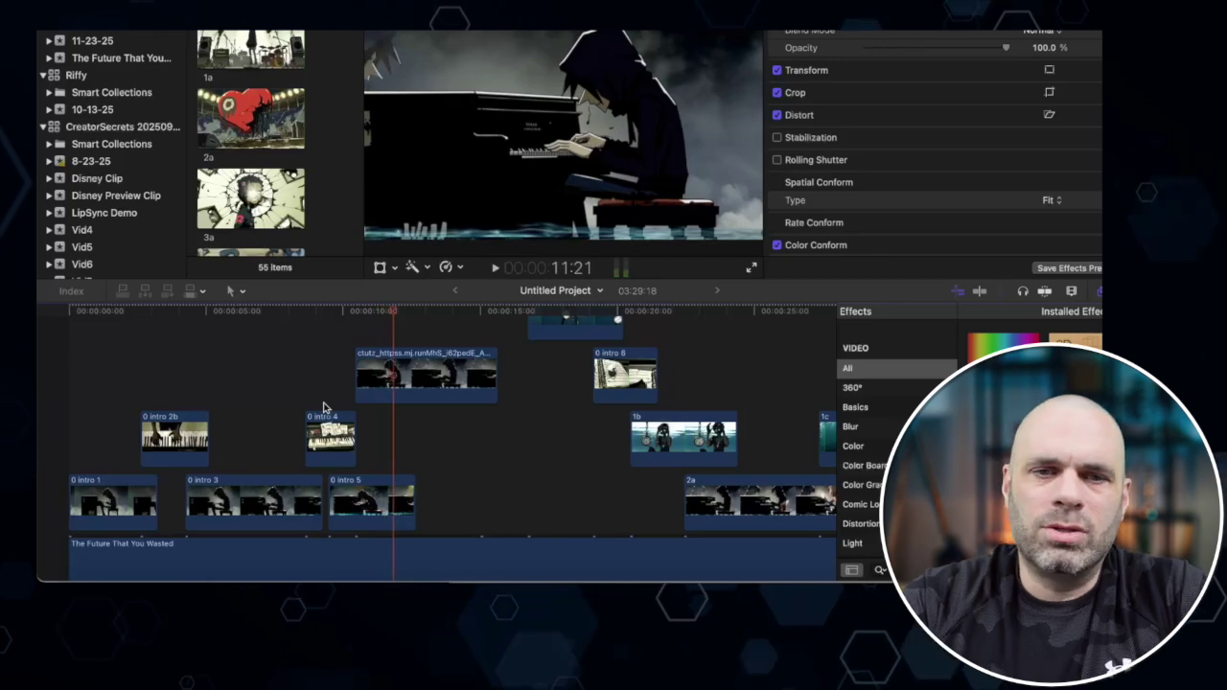